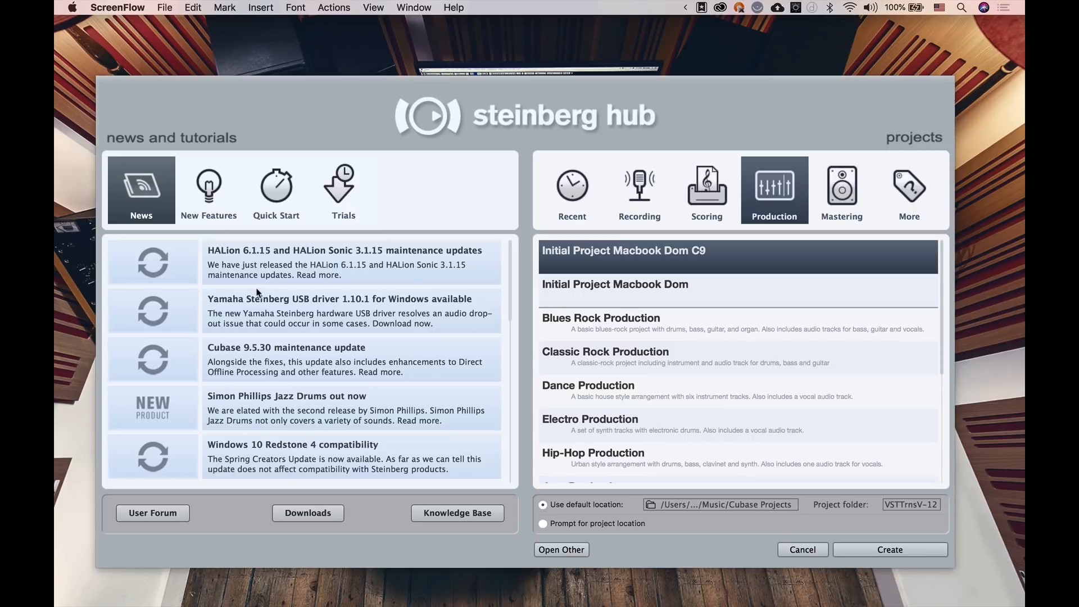
- Look through the hub's news, the New Features and Quick Start video tutorials, and the Trials offers
scroll(256, 294, "down", 1)
scroll(257, 294, "down", 2)
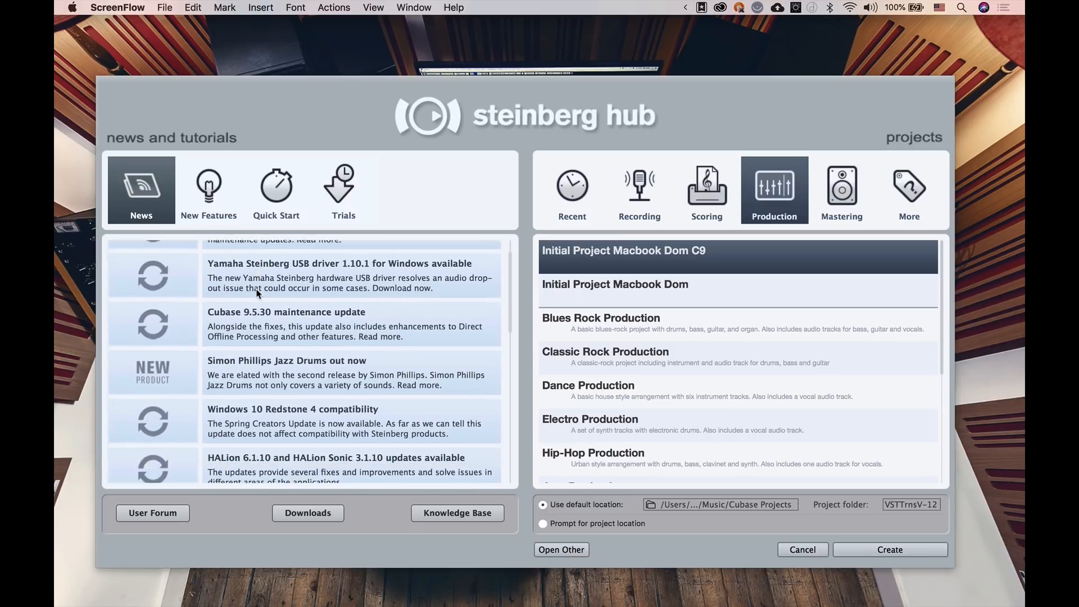
left_click(507, 292)
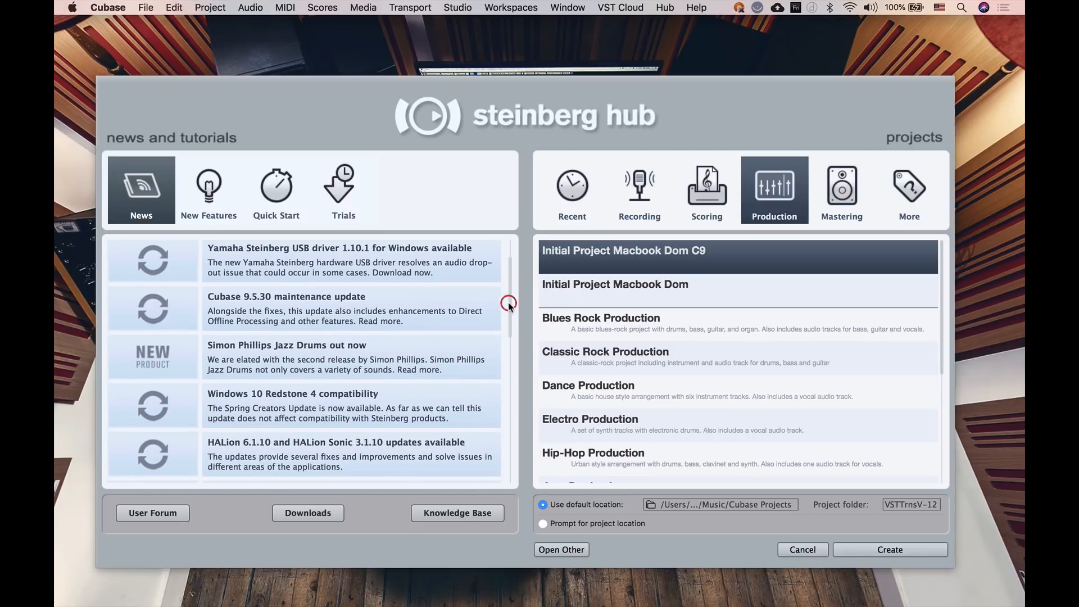
mouse_move(508, 299)
left_mouse_down()
mouse_move(508, 432)
mouse_move(514, 266)
mouse_move(505, 281)
left_mouse_up()
left_click(232, 194)
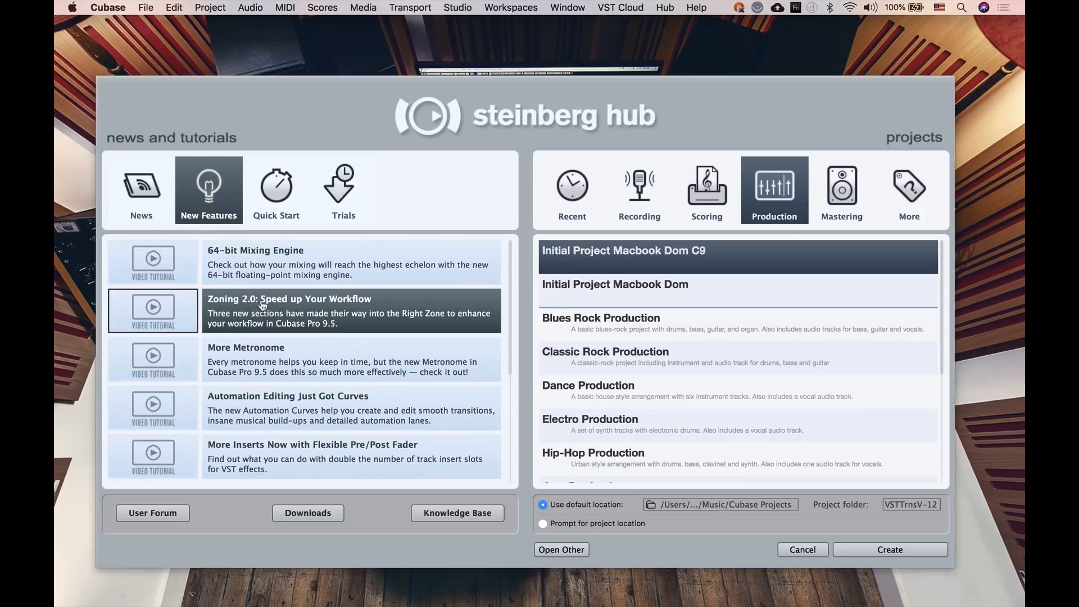
mouse_move(510, 274)
left_mouse_down()
mouse_move(510, 315)
mouse_move(510, 258)
left_mouse_up()
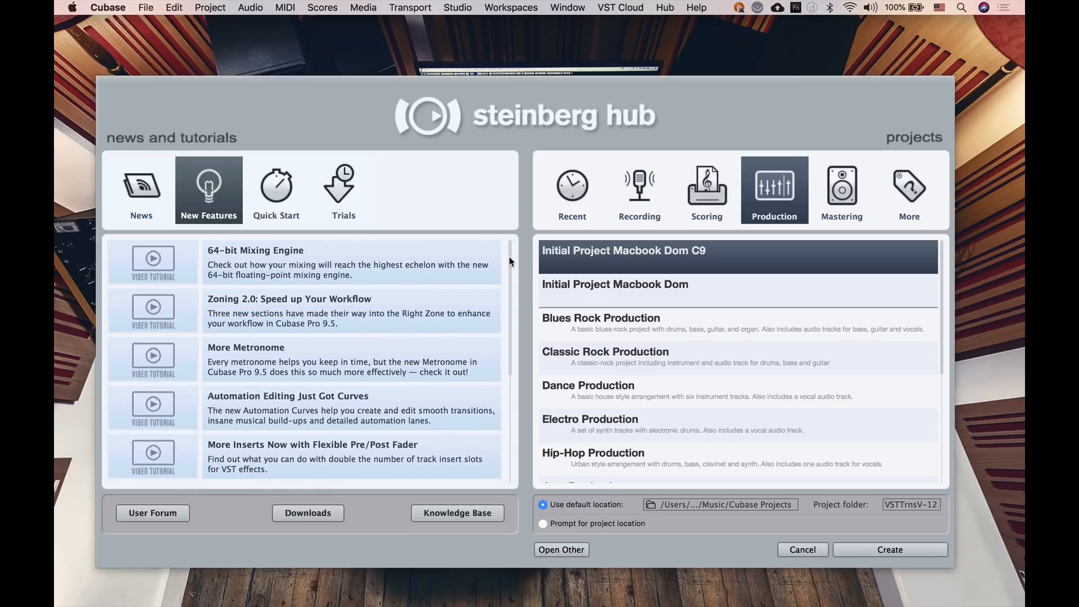
left_click_drag(510, 259, 508, 282)
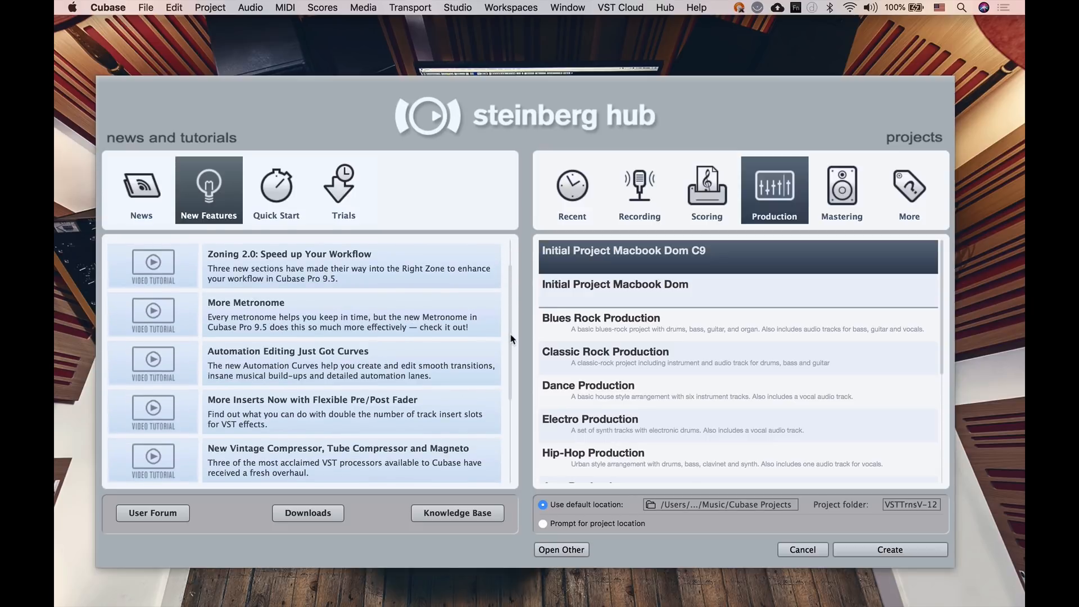
left_click_drag(511, 338, 508, 299)
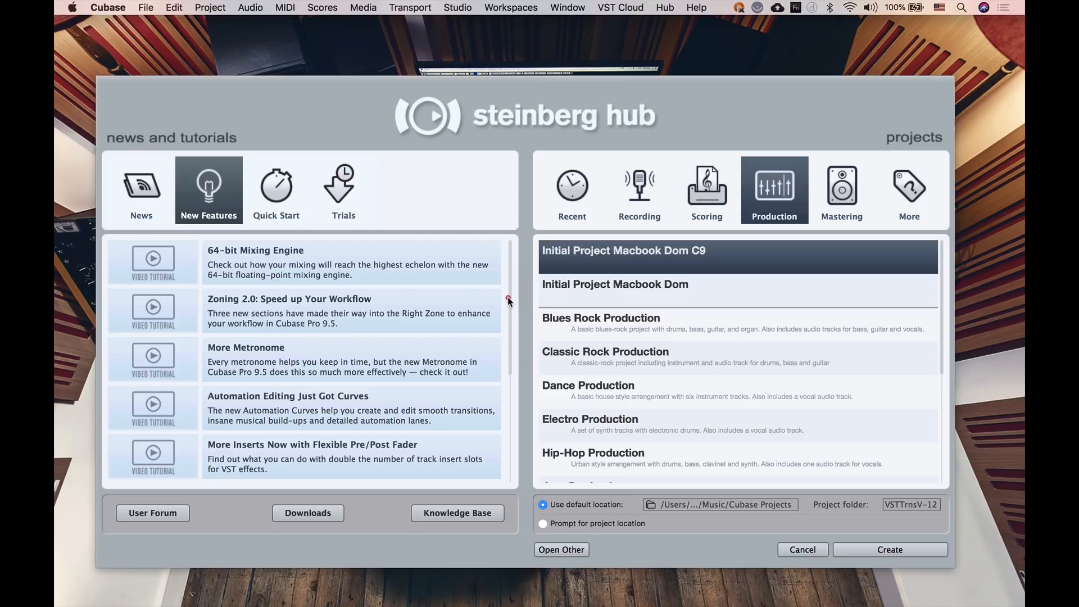
left_click(275, 189)
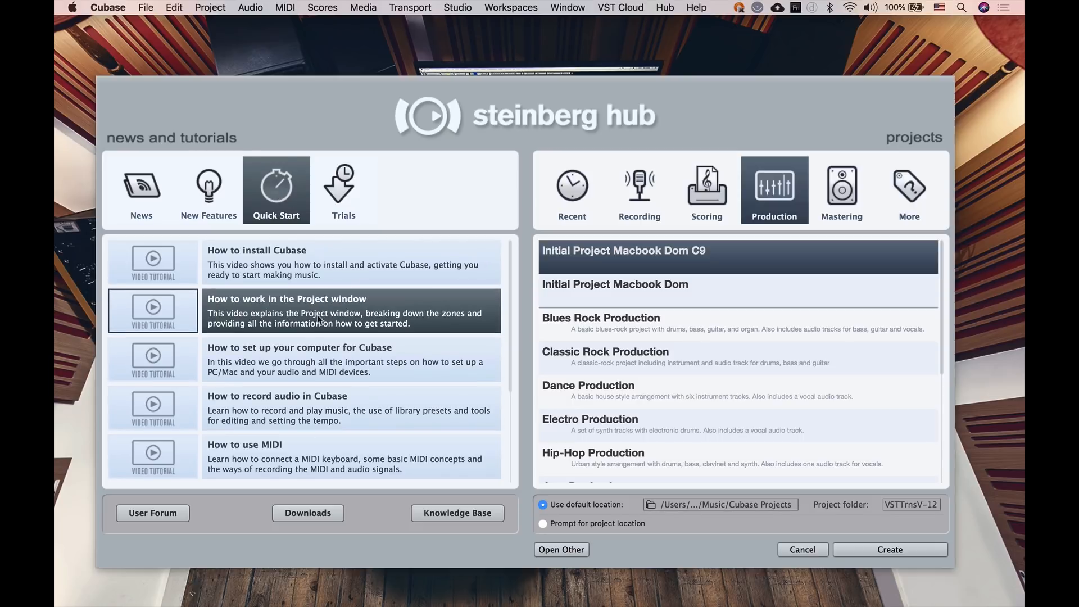
left_click(349, 183)
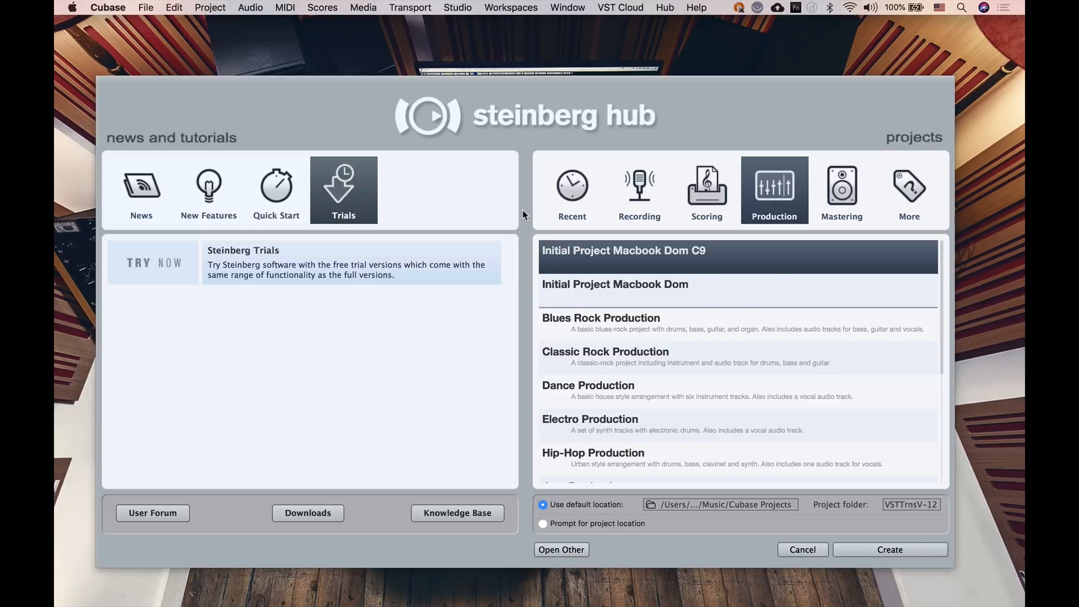
- Browse the Recording project templates, including Acoustic Guitar + Vocal and Piano + Vocal, with a brief look at the Scoring ones
left_click(628, 201)
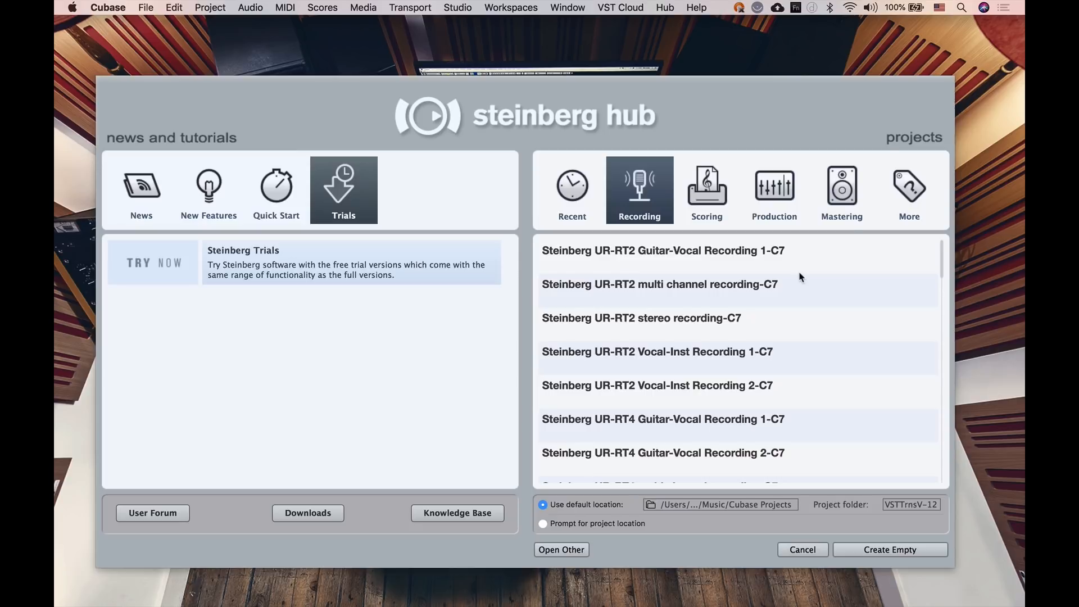
left_click(689, 193)
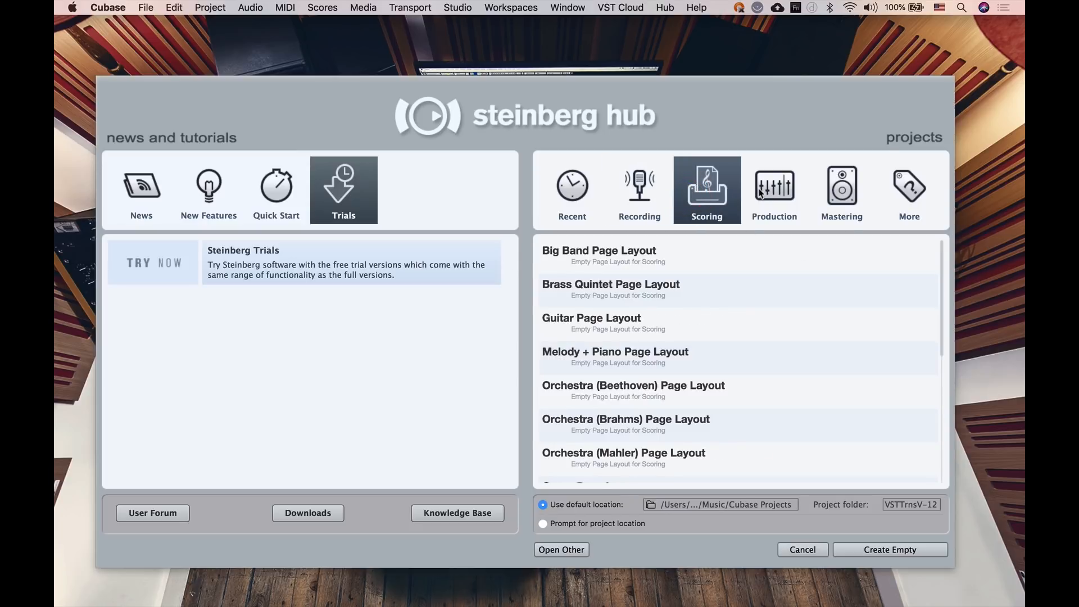
left_click(637, 195)
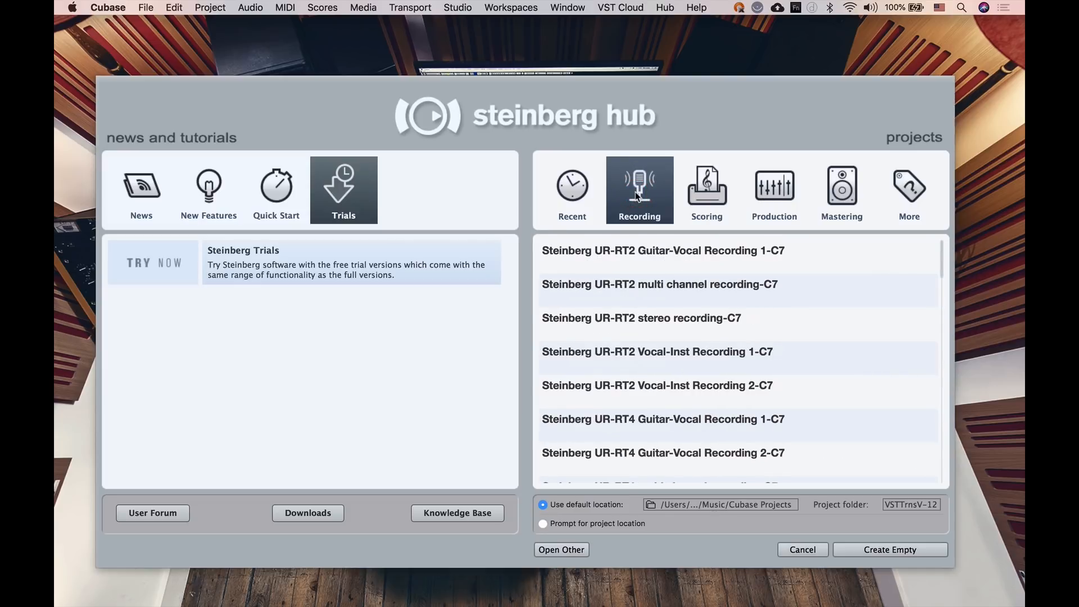
scroll(703, 262, "down", 10)
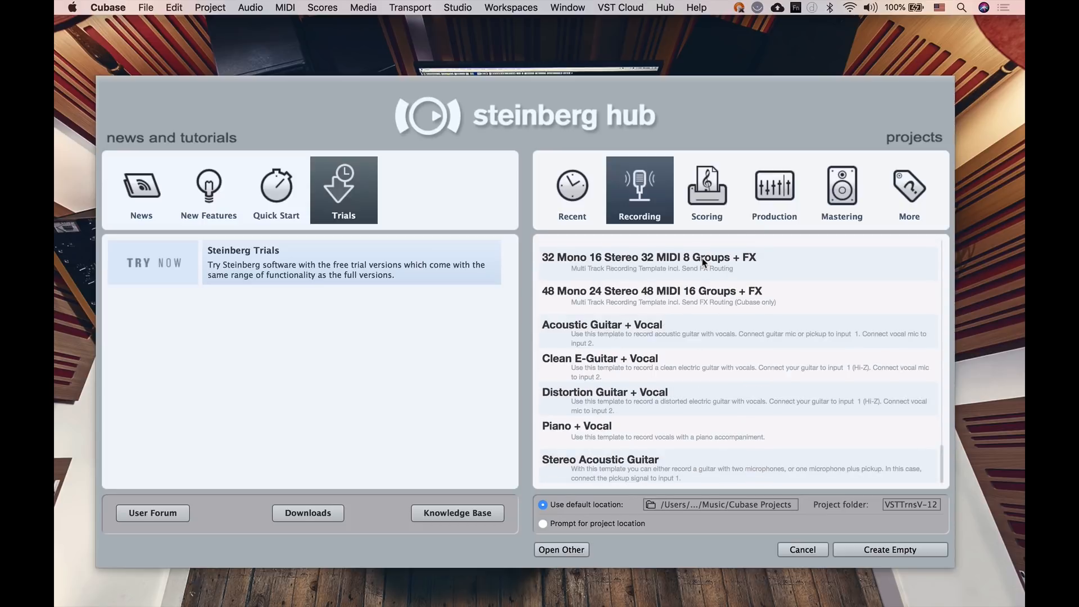
left_click(602, 326)
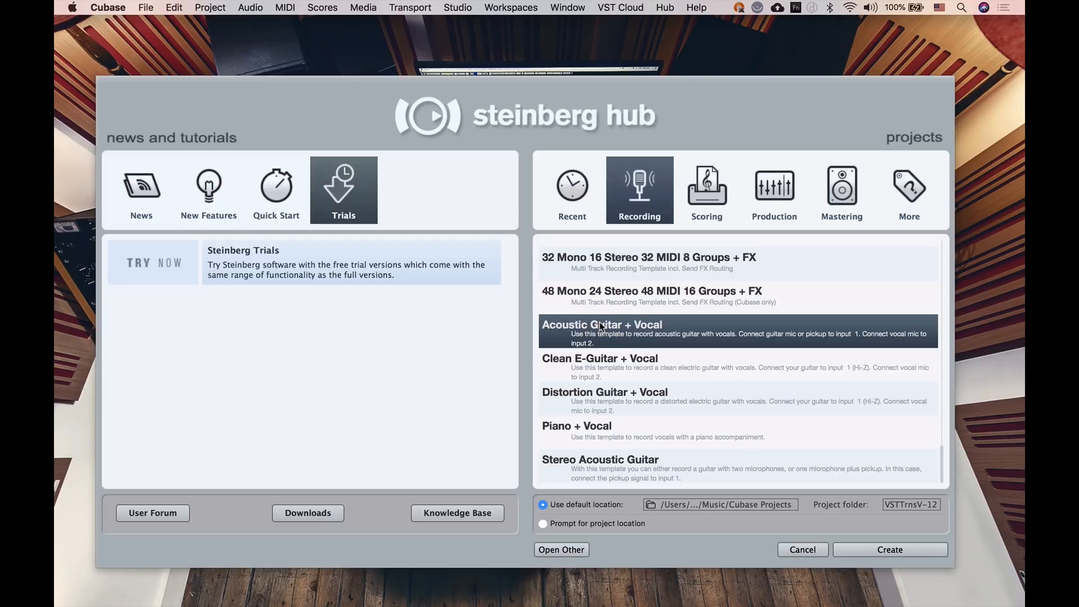
left_click(600, 437)
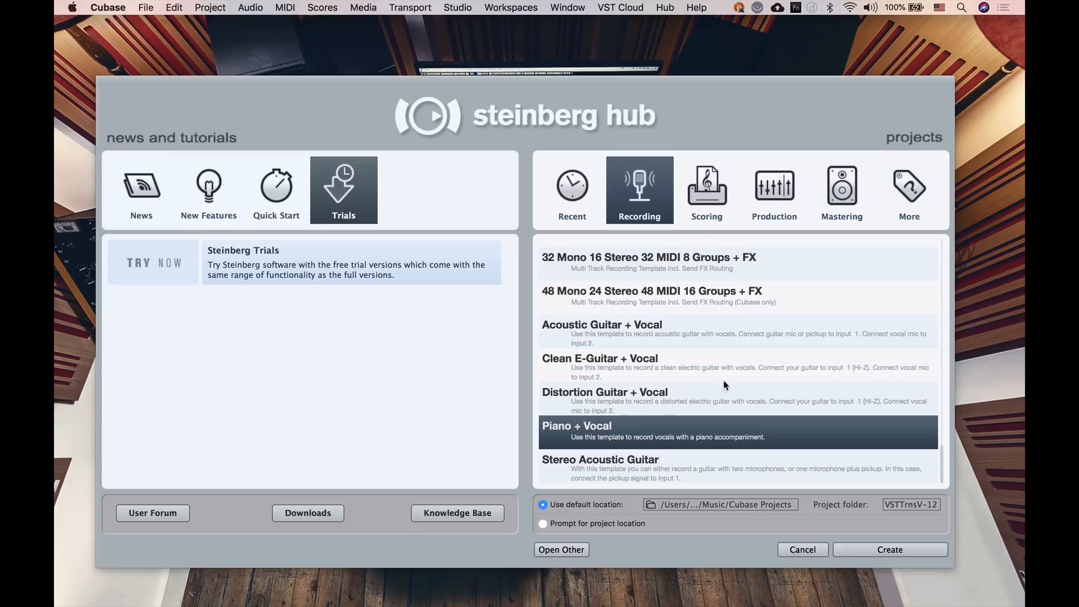
- Review the Scoring, Production and Mastering project templates, looking at the Jazz, Metal, Pop and RnB productions
left_click(695, 211)
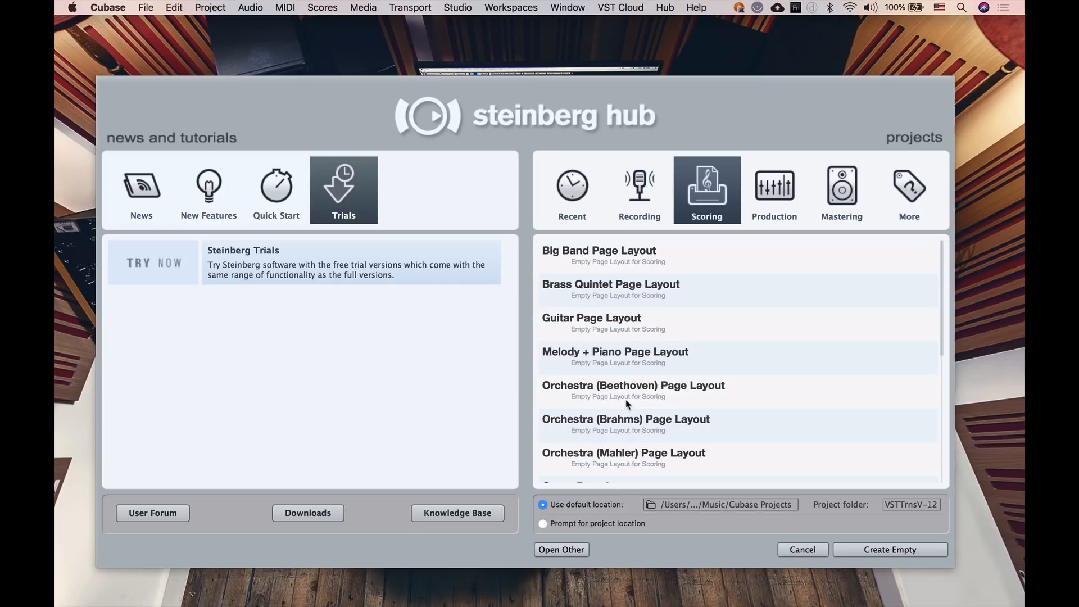
left_click(769, 190)
scroll(709, 335, "down", 5)
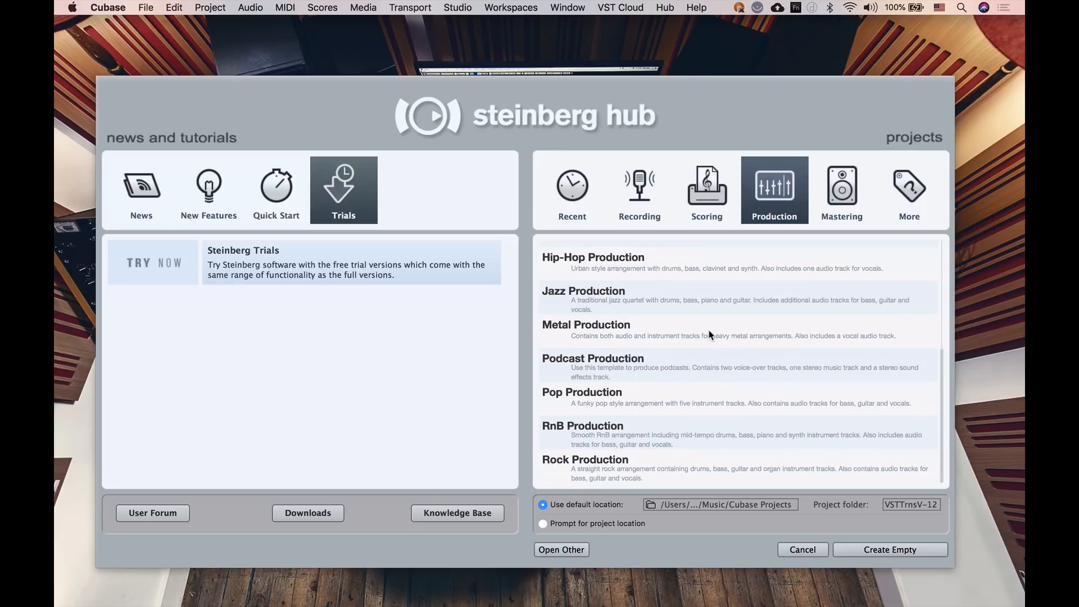
left_click(630, 306)
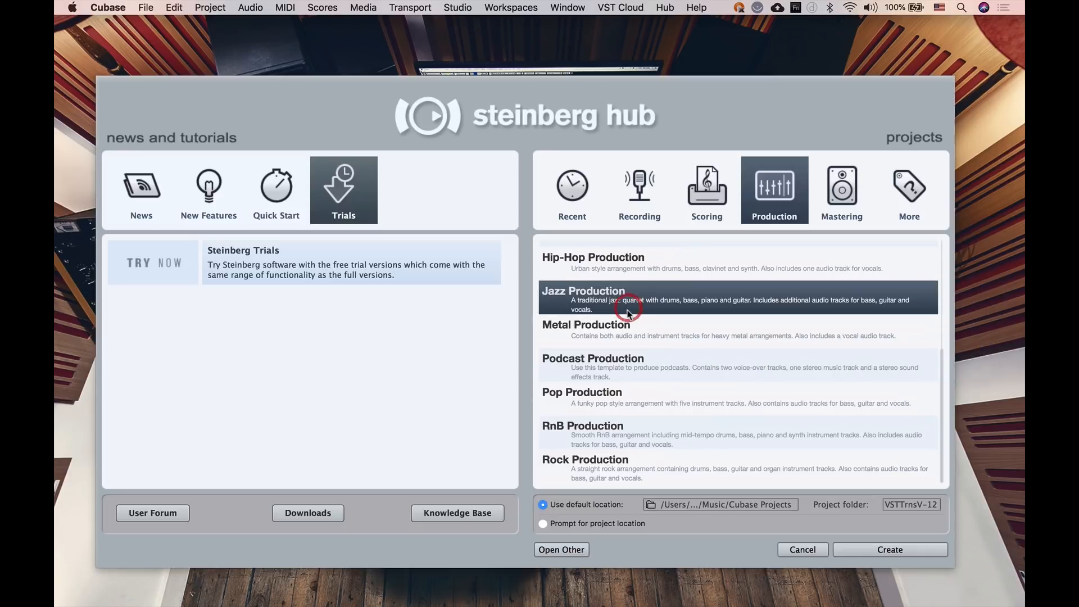
left_click(622, 333)
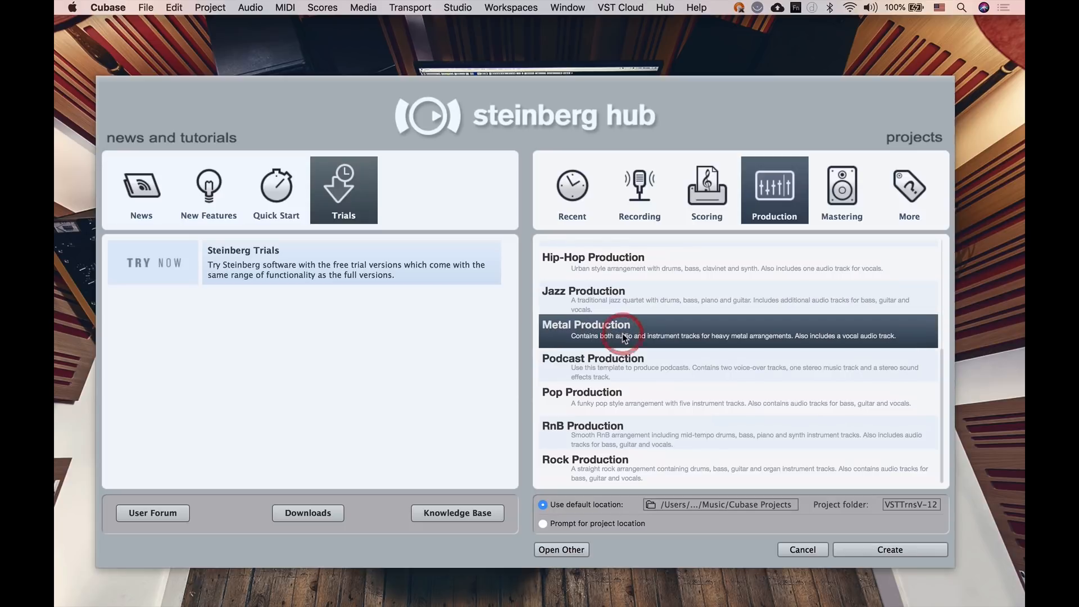
left_click(631, 396)
left_click(628, 436)
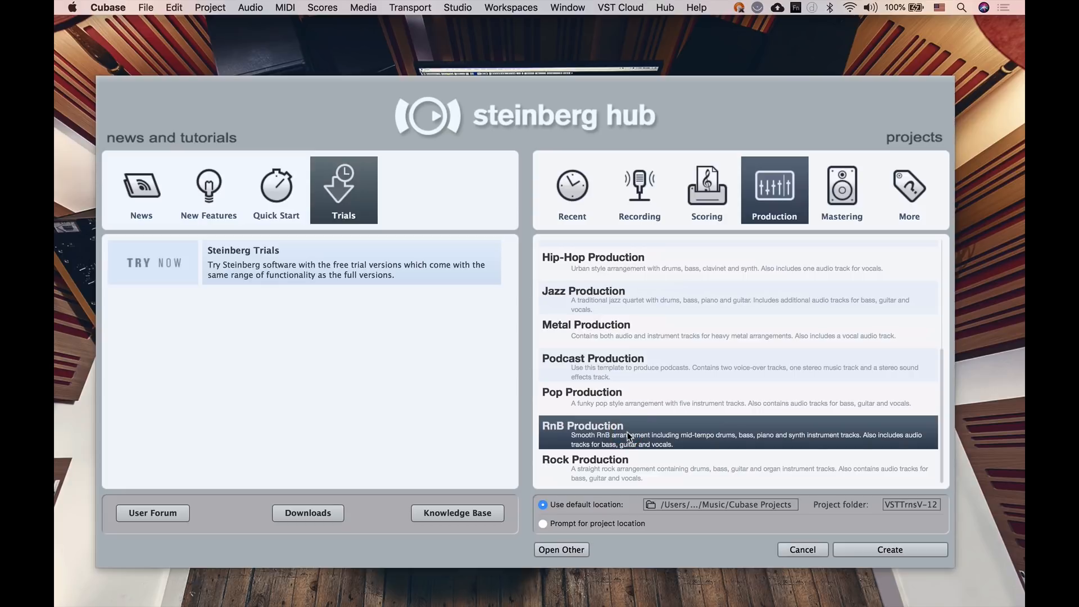
left_click(828, 204)
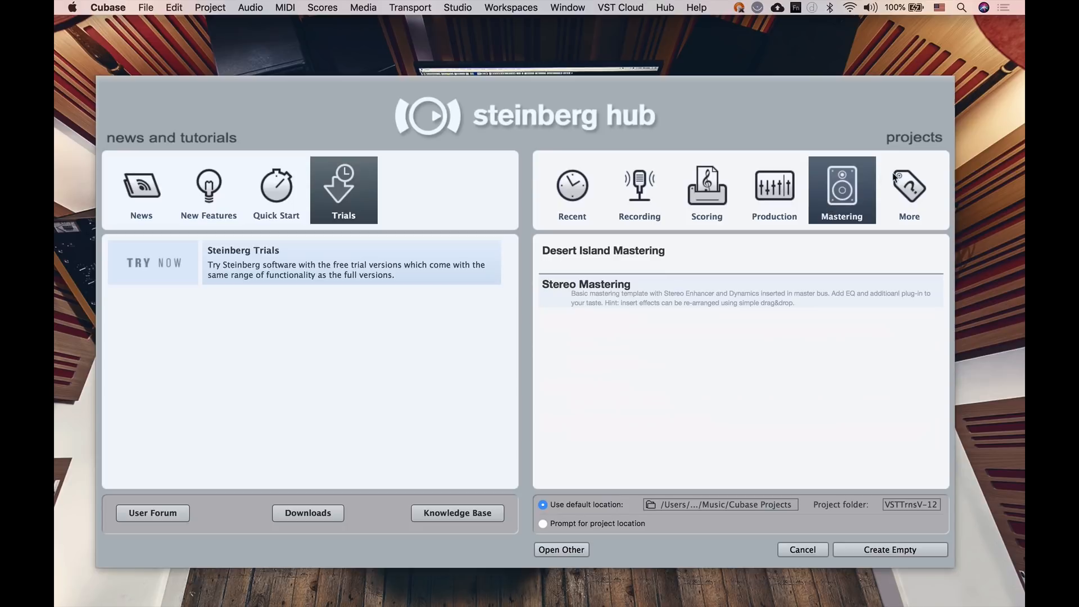
- Create a project from the Empty template in the default location, with the project folder named ISM Webinar
left_click(883, 194)
left_click(582, 251)
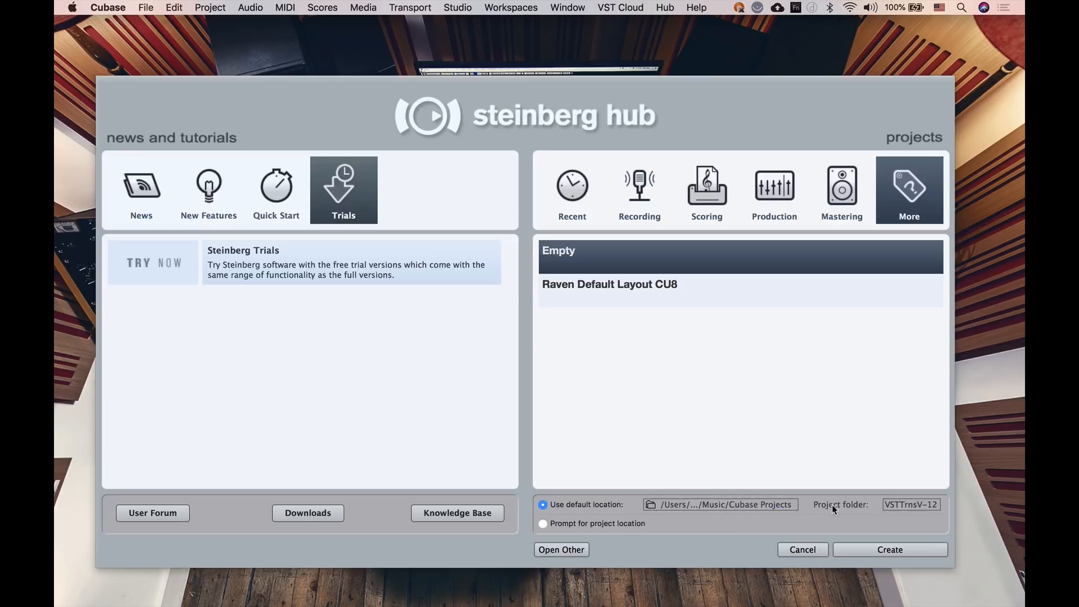
left_click(909, 505)
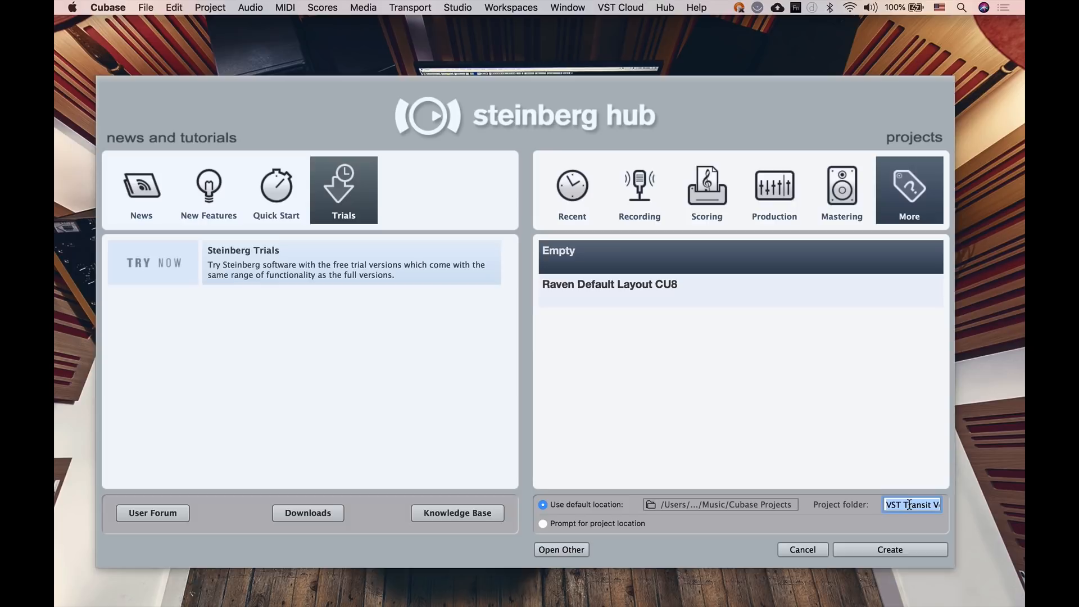
type("ISM")
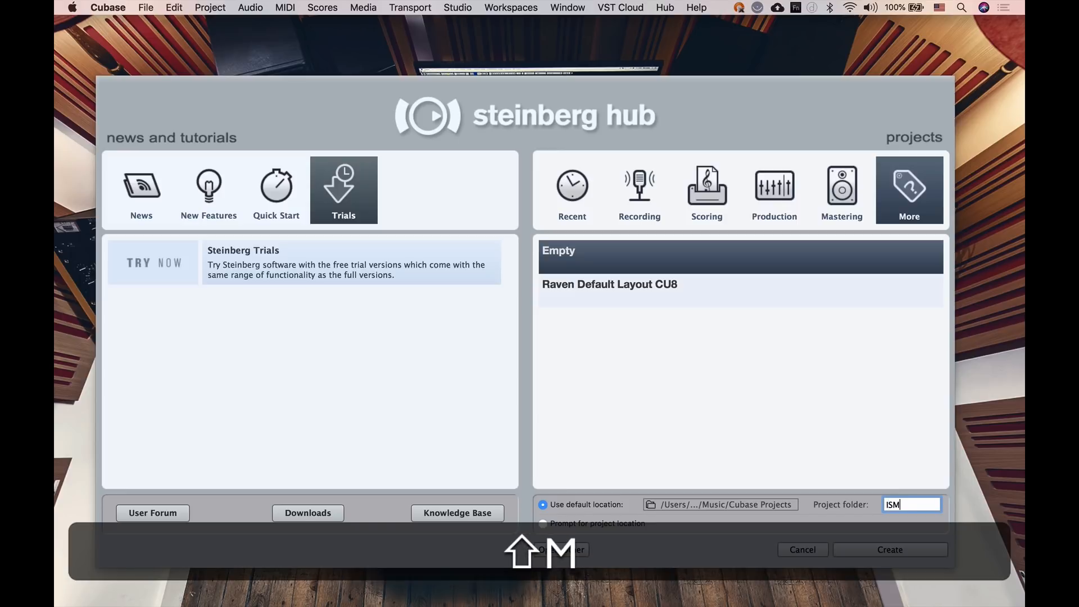
type(" We")
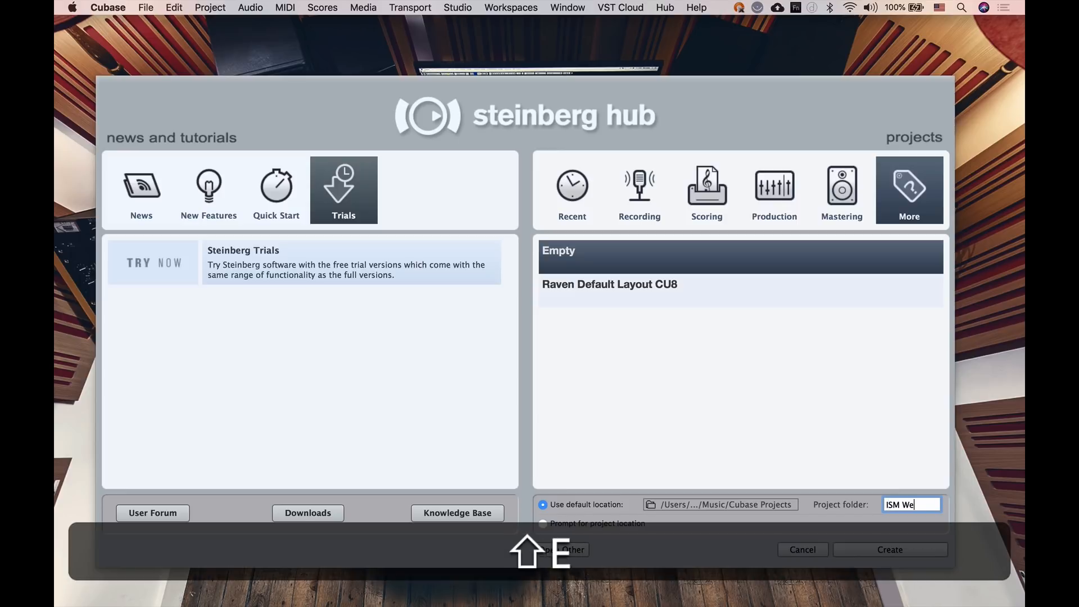
type("binar")
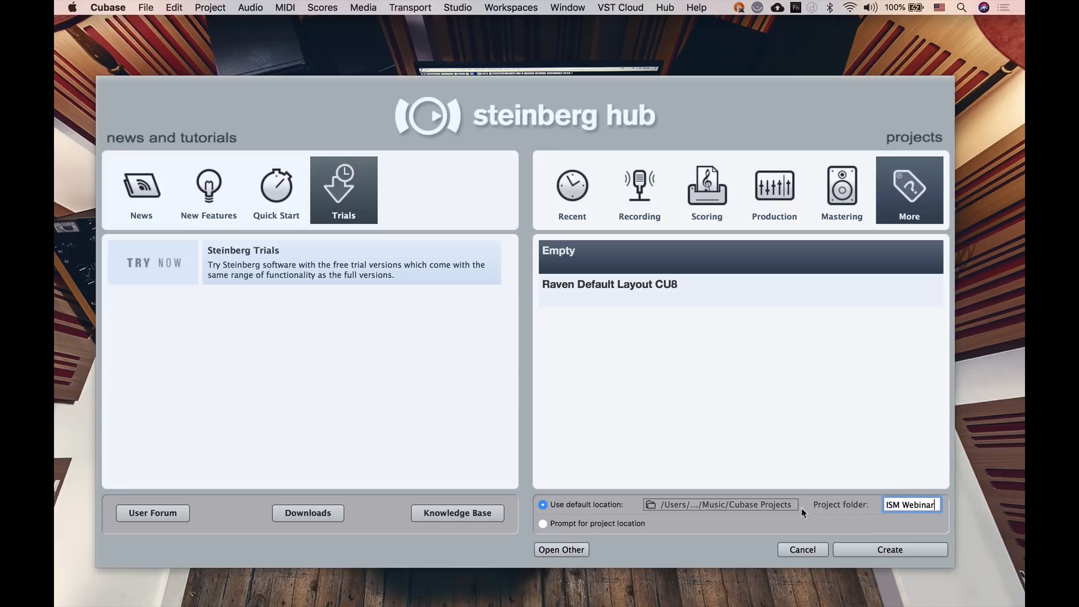
left_click(884, 553)
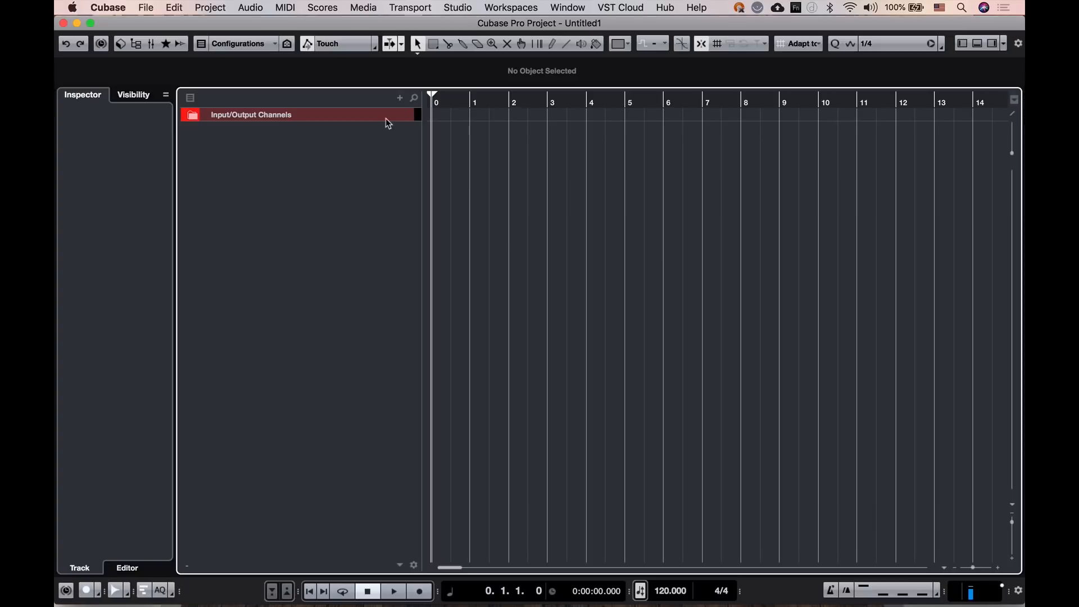
- Set the VST Audio System's ASIO driver to Steinberg UR22mkII in Studio Setup and accept the driver switch
left_click(454, 9)
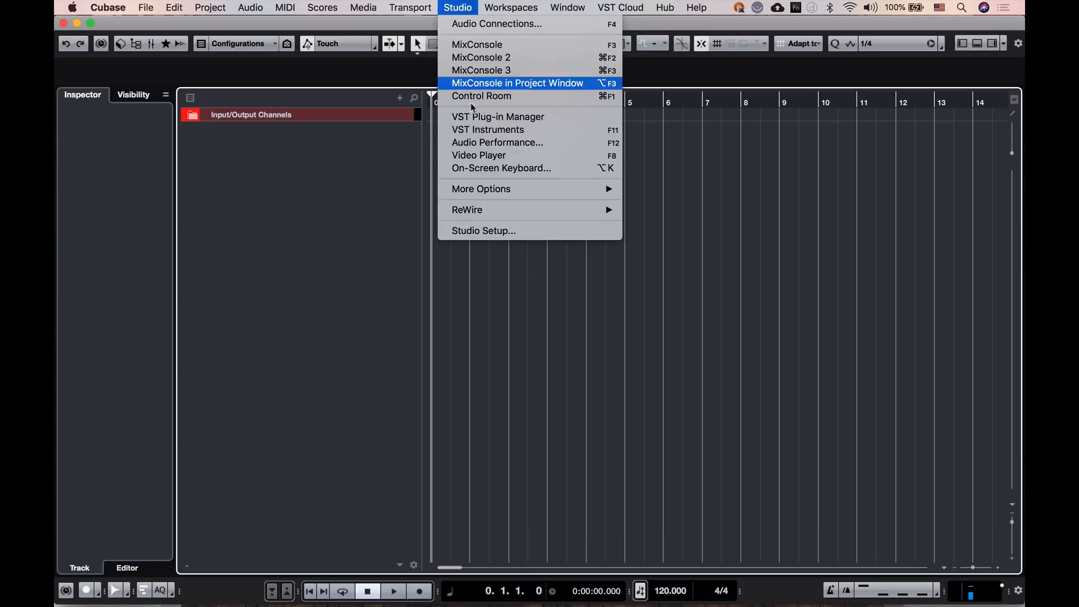
left_click(491, 232)
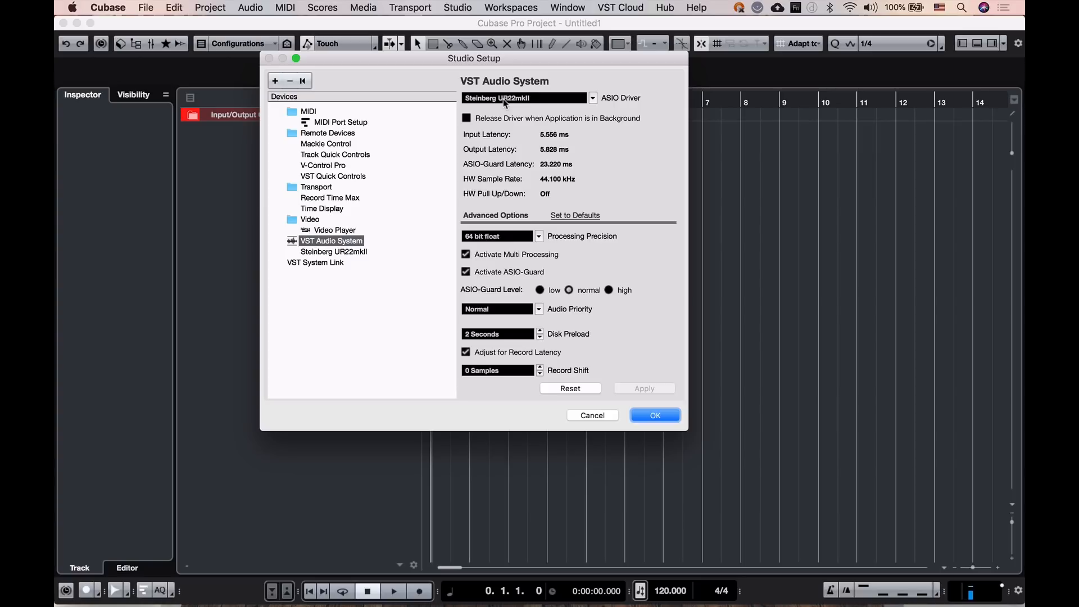
left_click(593, 99)
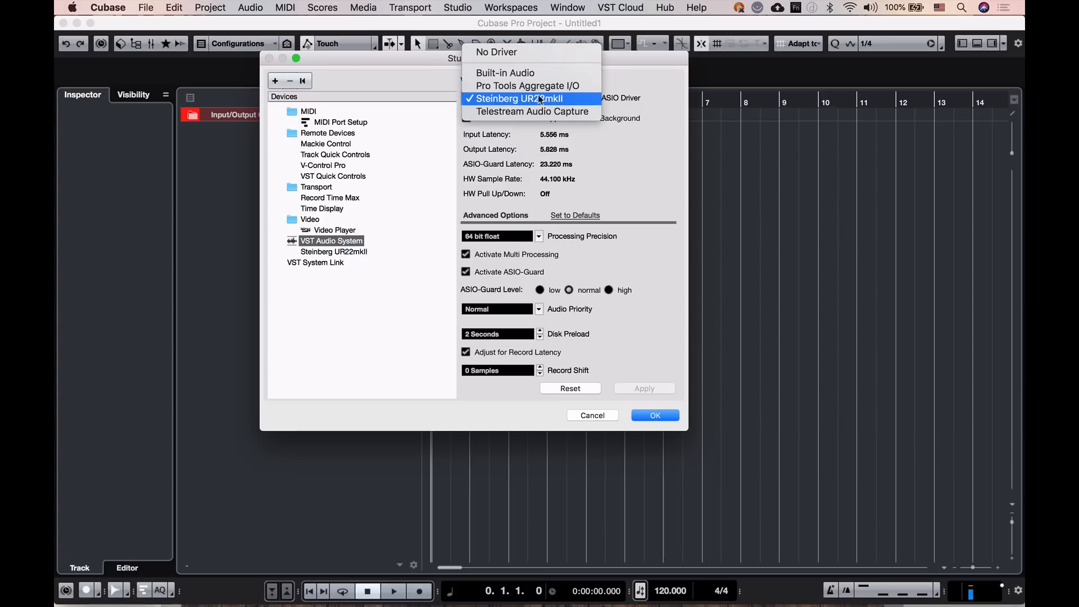
left_click(527, 100)
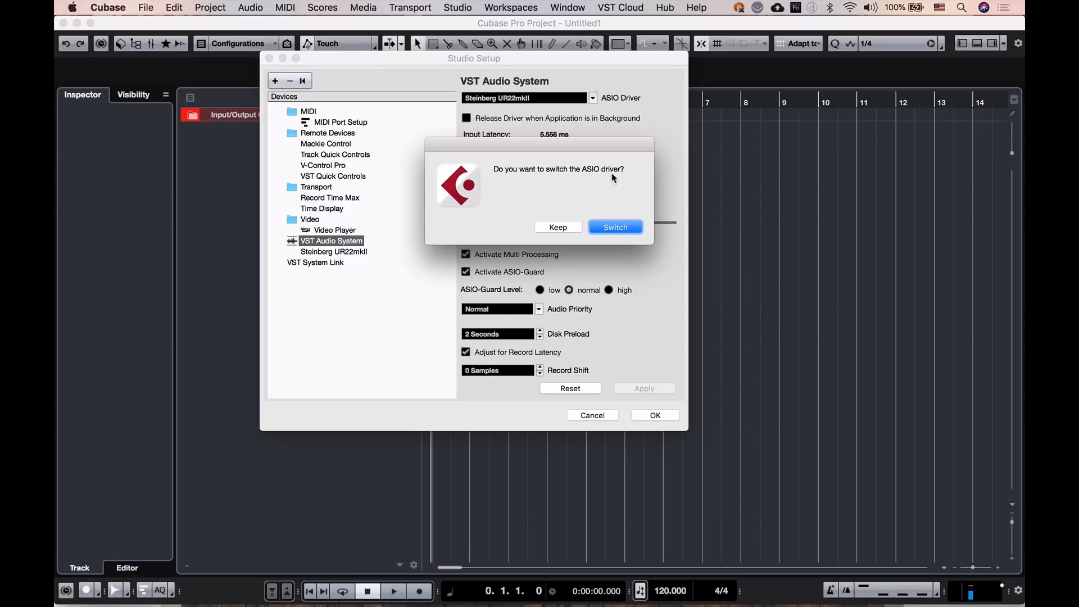
left_click(608, 228)
left_click(654, 414)
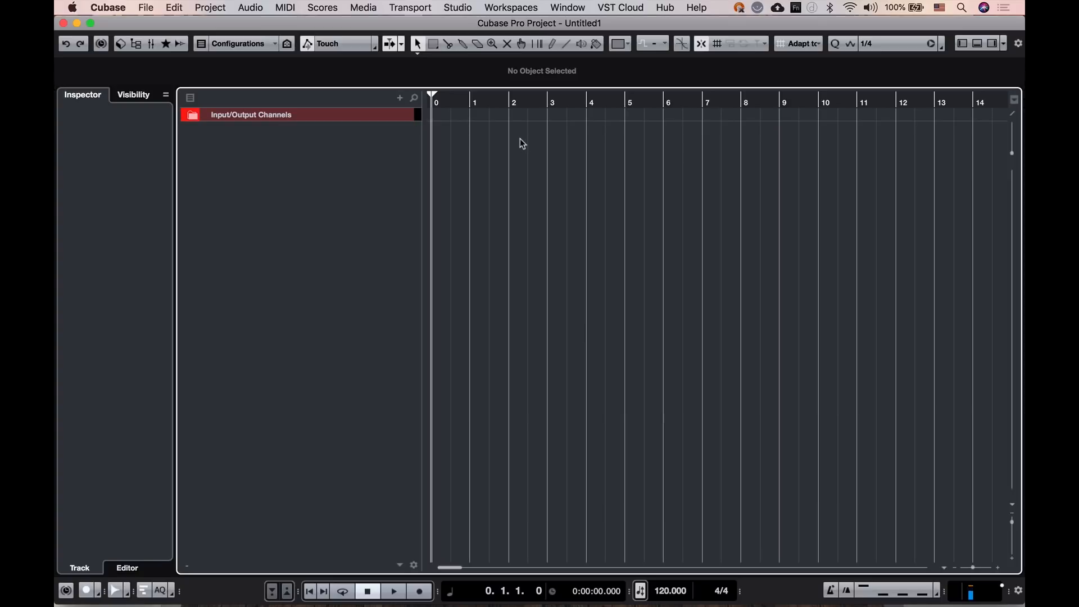
- Open Audio Connections, shift its window aside and review the input bus's device ports, including the port choices for Left
left_click(450, 6)
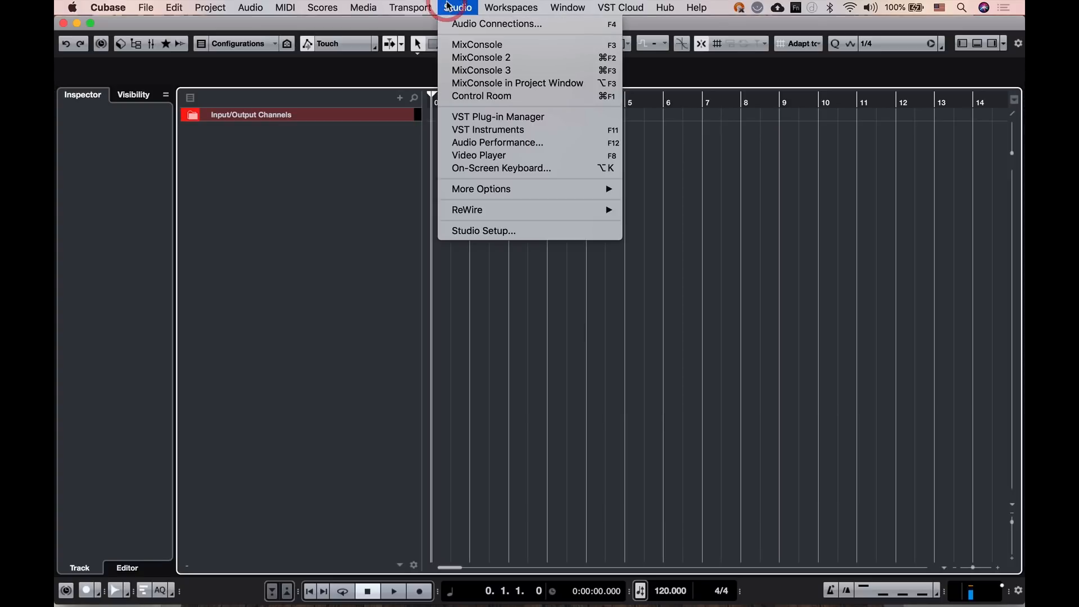
left_click(465, 24)
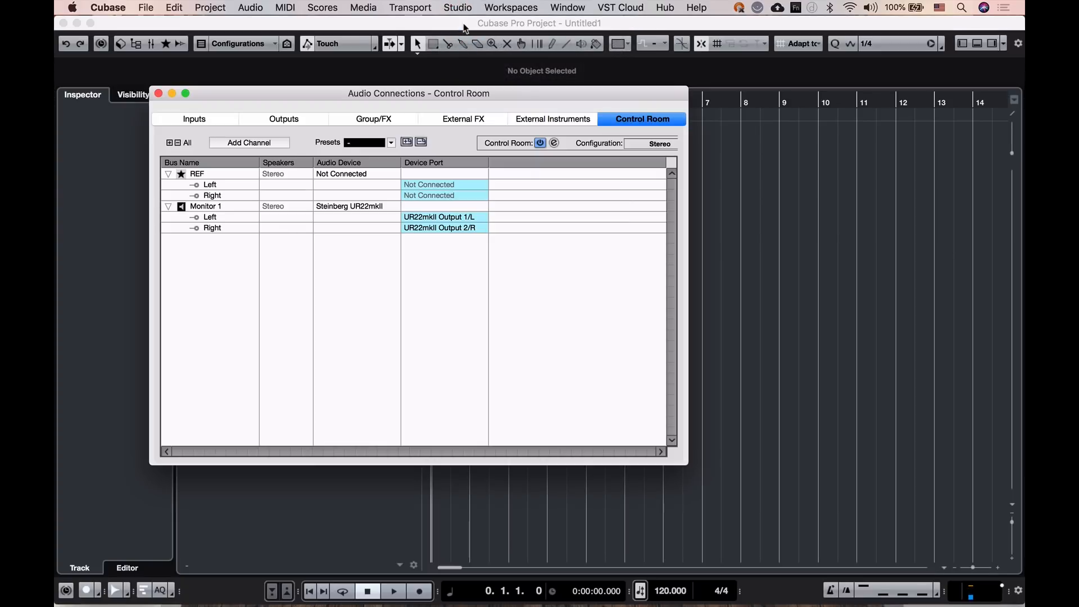
left_click_drag(427, 96, 554, 94)
left_click(320, 119)
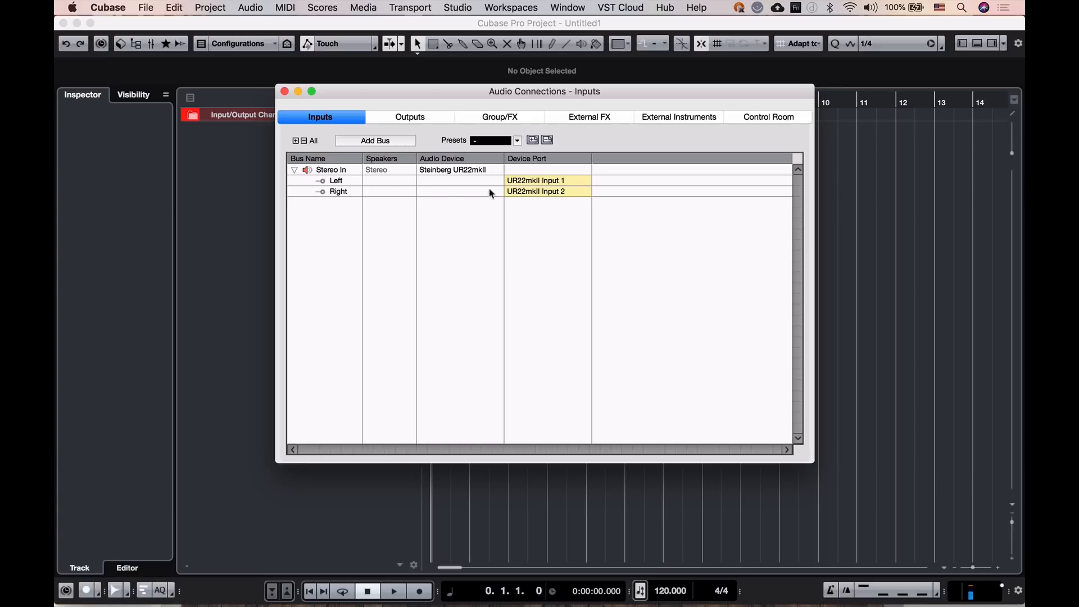
left_click(530, 181)
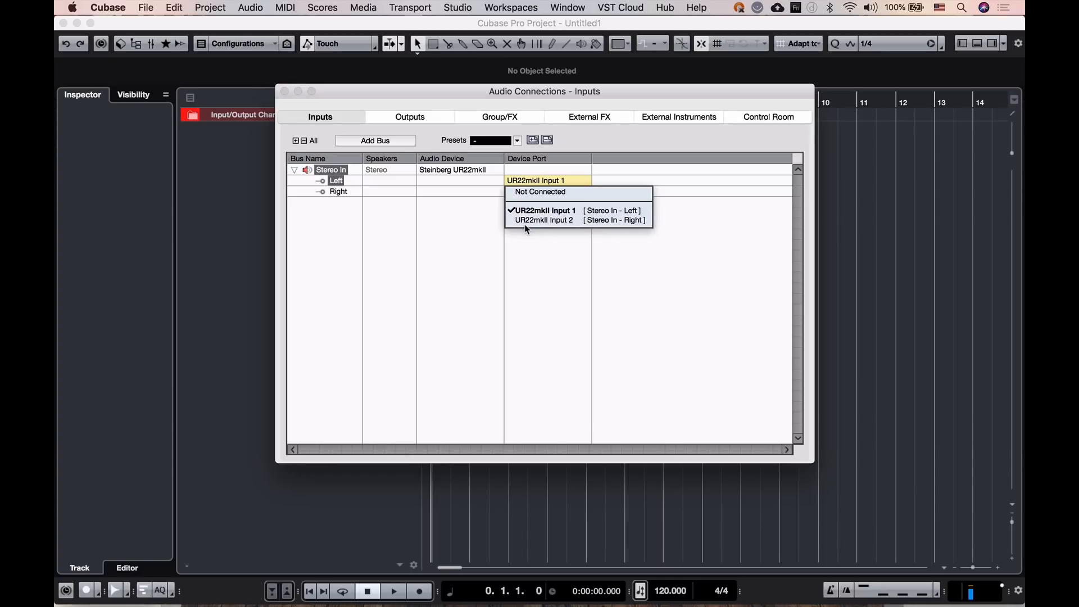
left_click(543, 257)
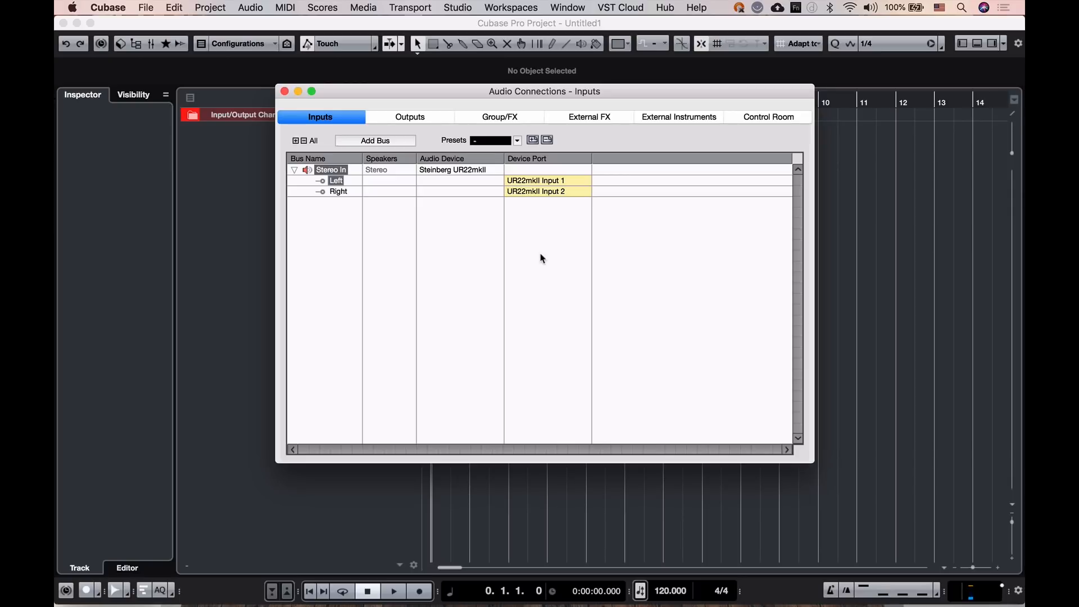
- Assign Steinberg UR22mkII as the audio device of the Stereo Out output bus
left_click(407, 118)
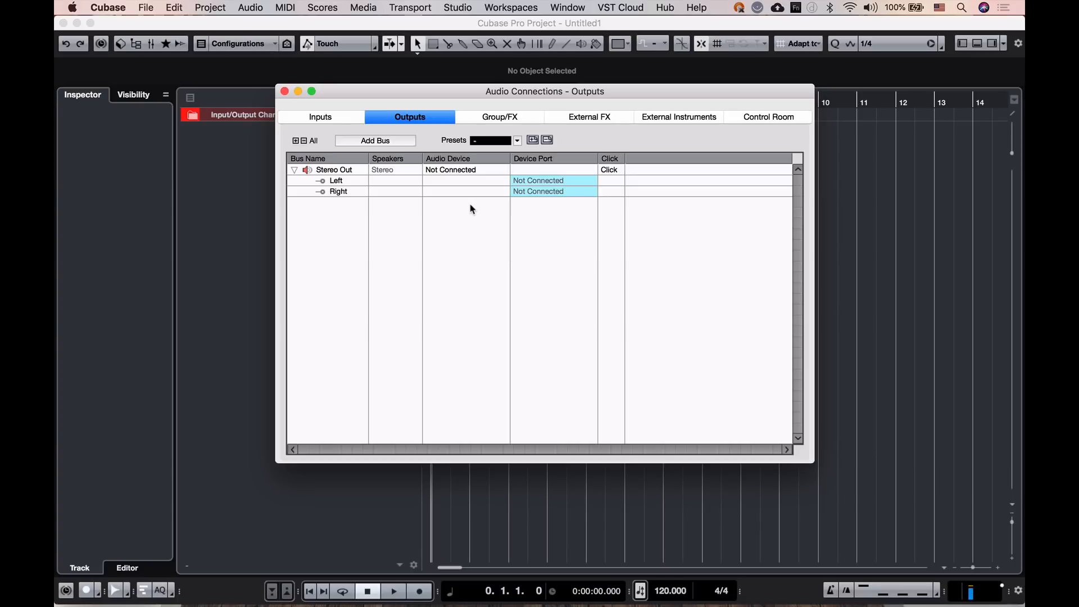
left_click(450, 170)
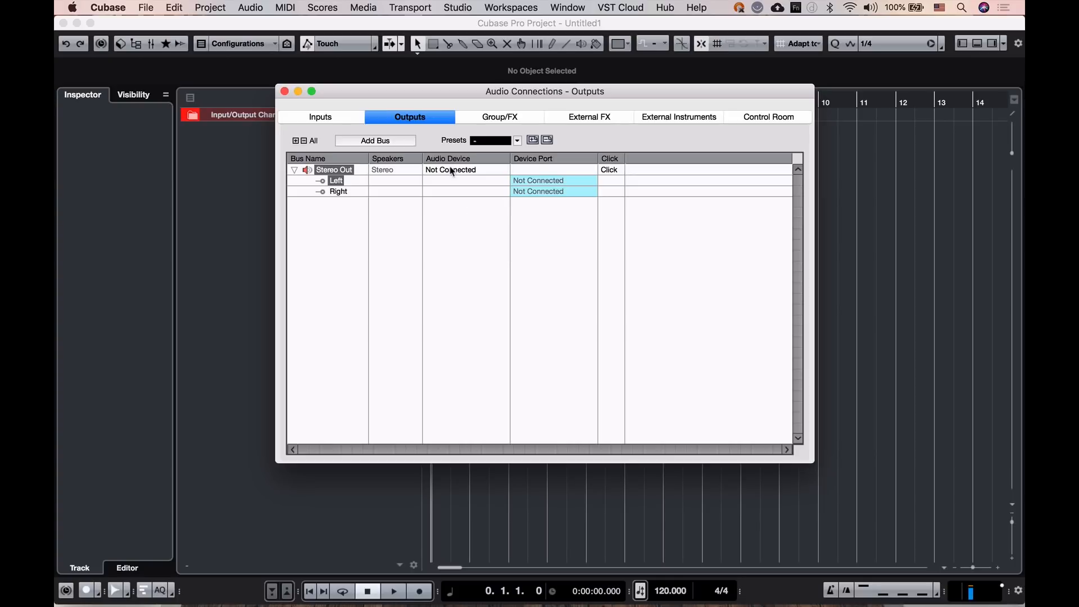
left_click(450, 170)
left_click(458, 201)
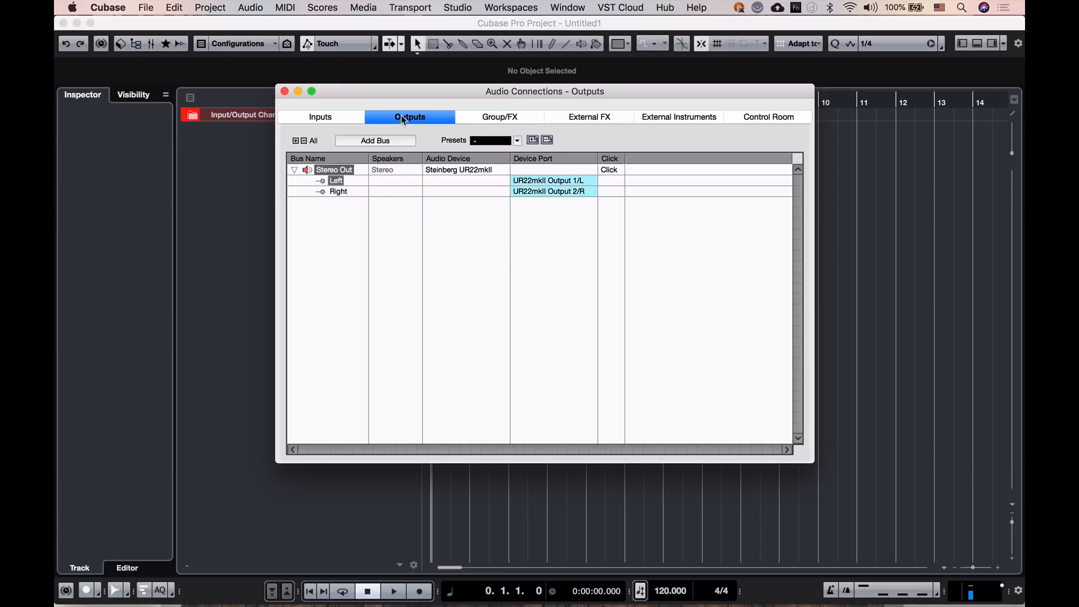
- Recheck the input and output bus assignments and close Audio Connections
left_click(320, 117)
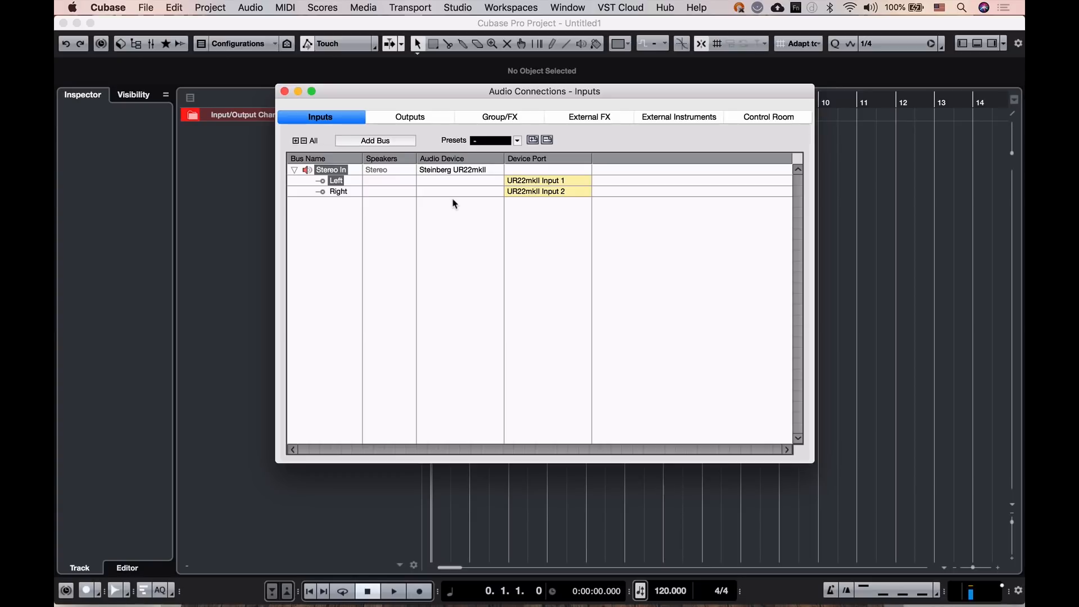
left_click(412, 118)
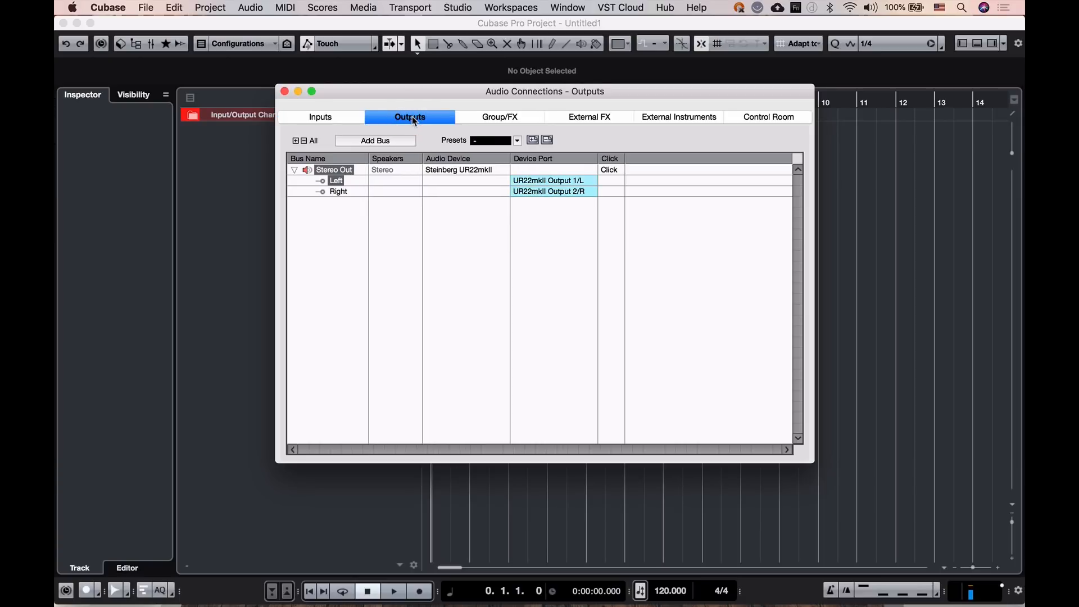
left_click(285, 91)
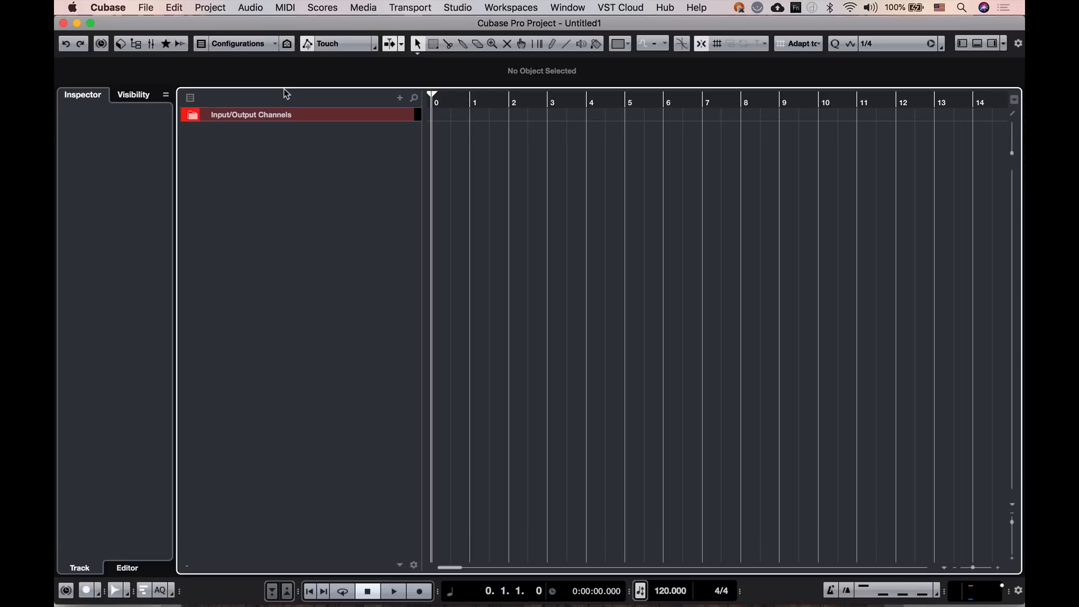
- Add one mono audio track named Voiceover with its output routed to Stereo Out
left_click(400, 99)
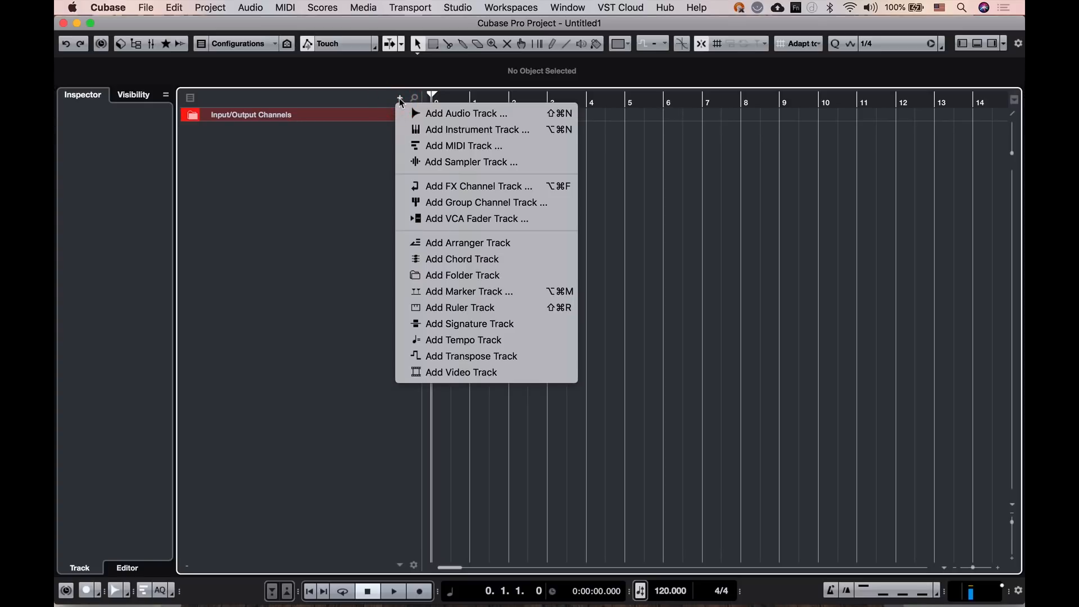
left_click(454, 114)
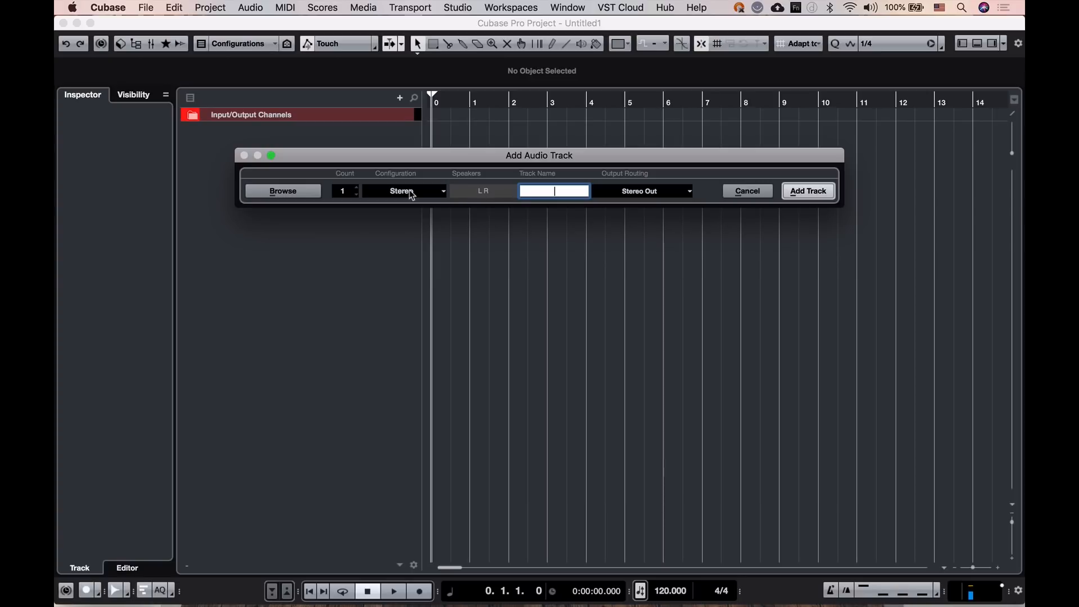
left_click(409, 190)
left_click(412, 179)
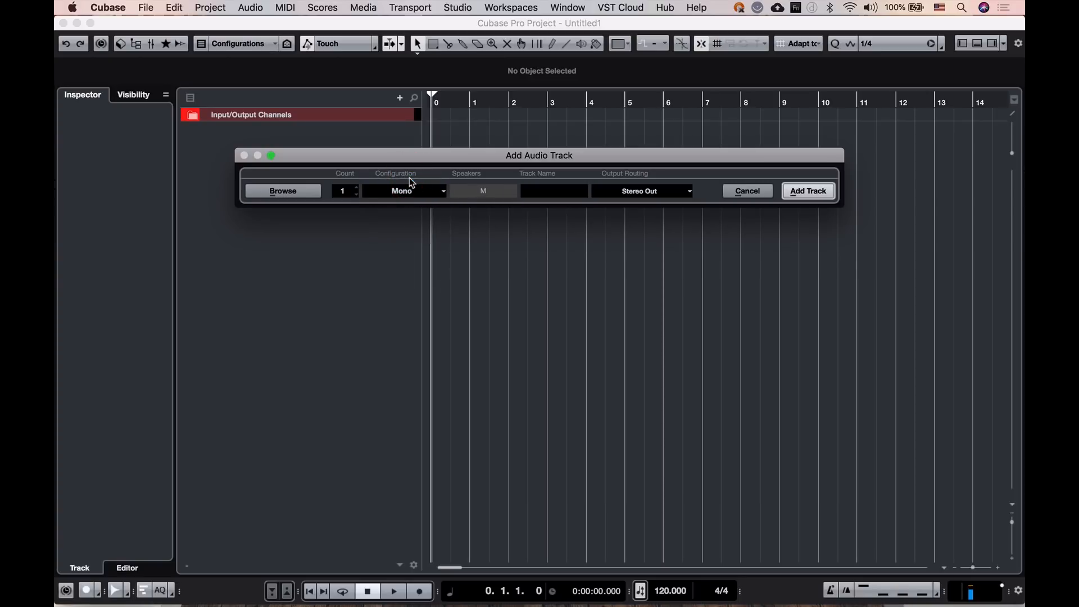
left_click(565, 194)
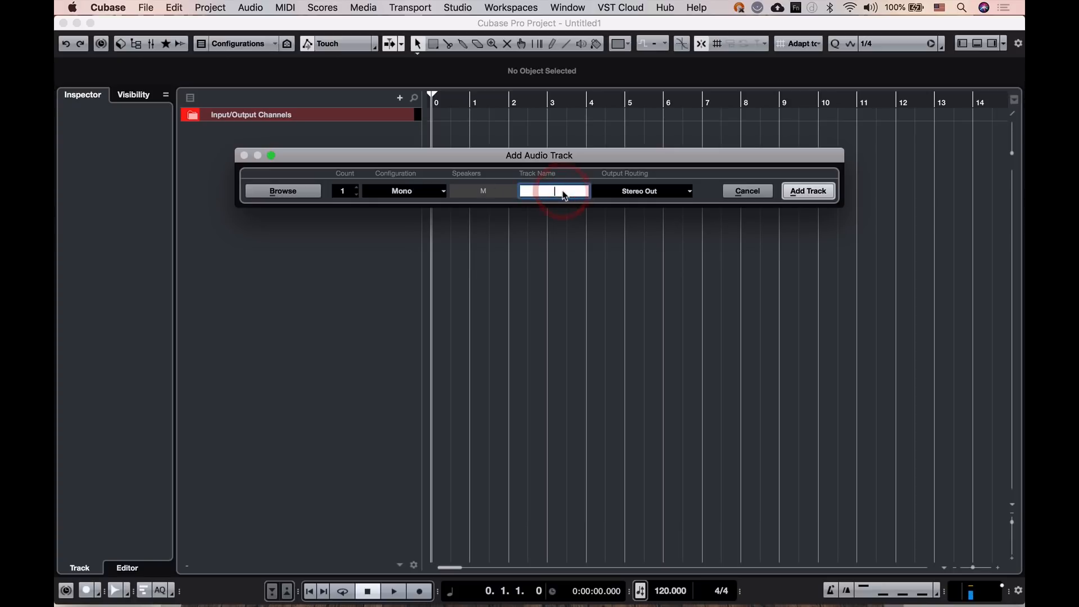
type("Voiceover")
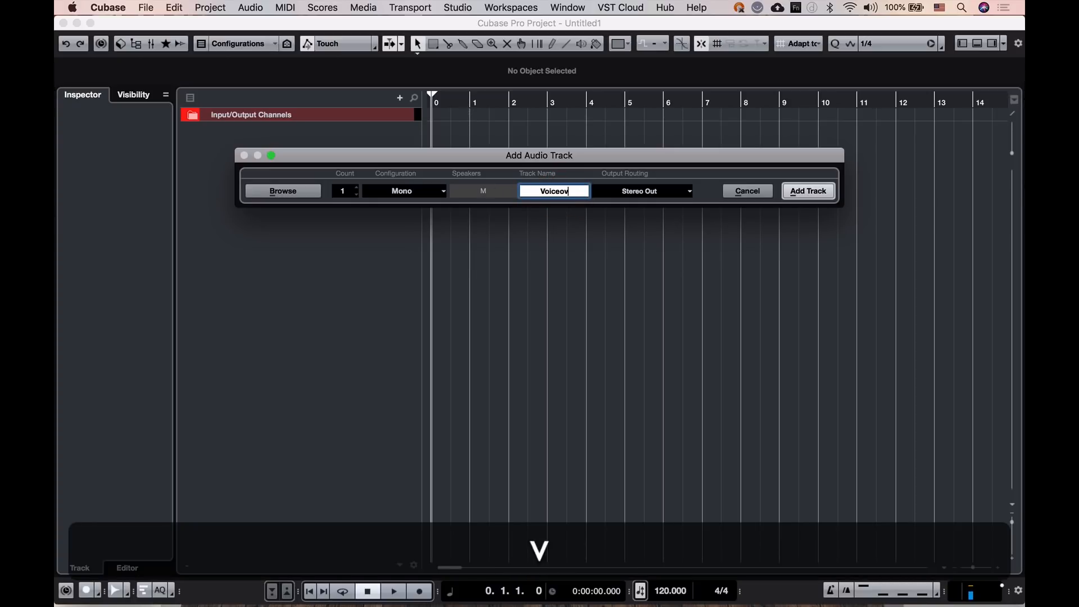
left_click(801, 200)
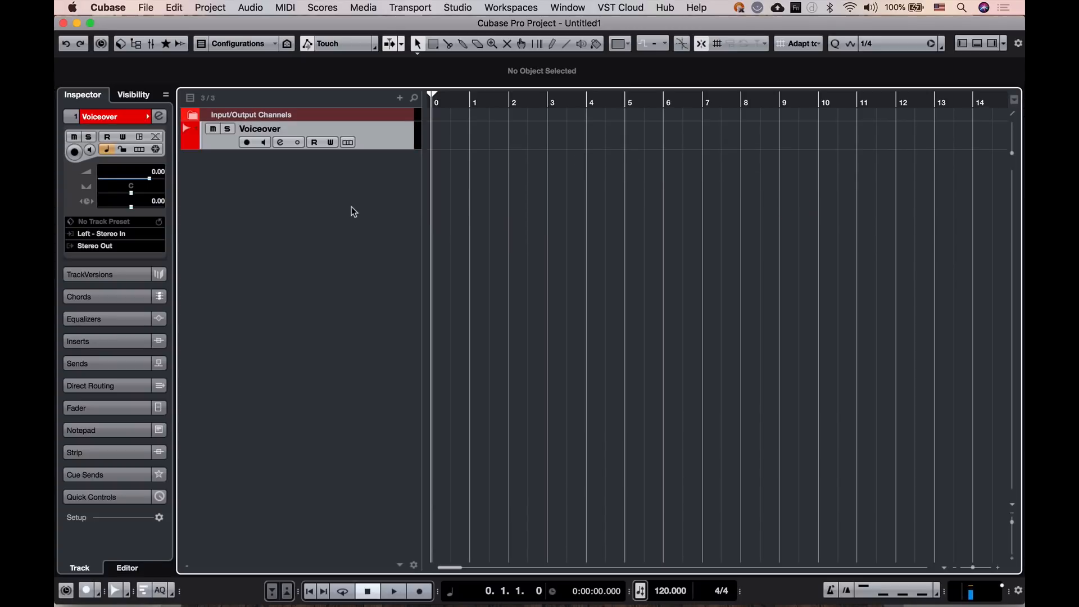
- Increase the Voiceover track's height and enable it for recording
left_click_drag(217, 149, 213, 188)
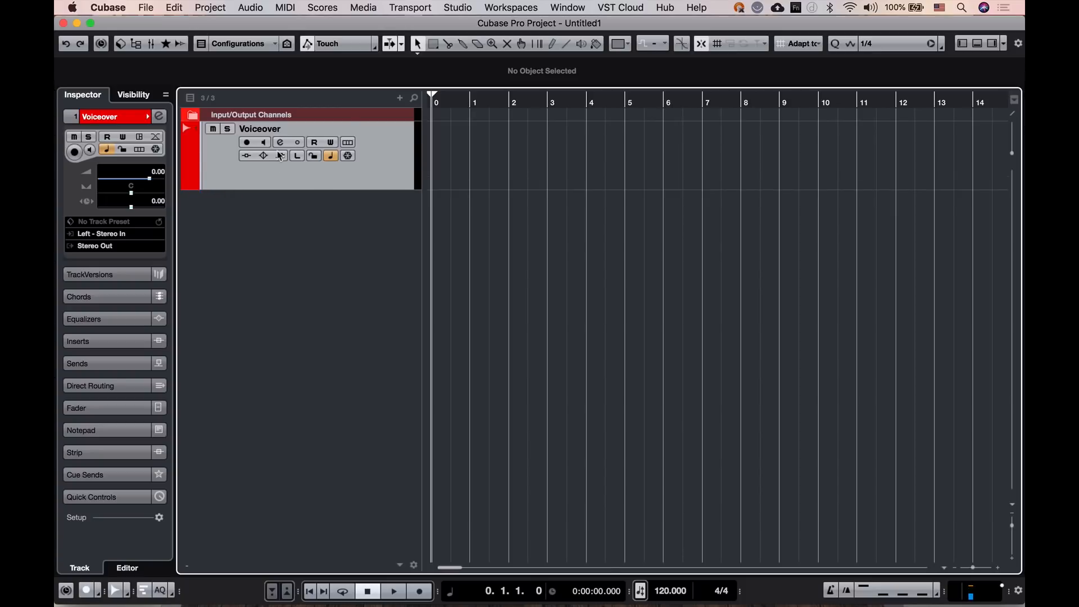
left_click(248, 144)
- Add five unnamed mono audio tracks below Voiceover, routed to Stereo Out
left_click(400, 97)
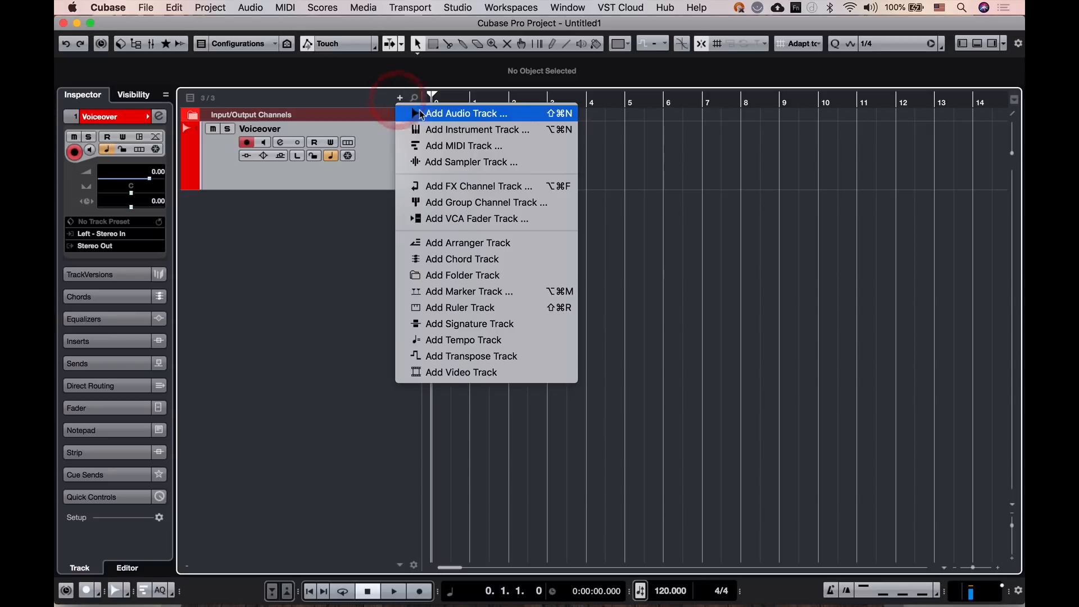
left_click(422, 113)
left_click(357, 191)
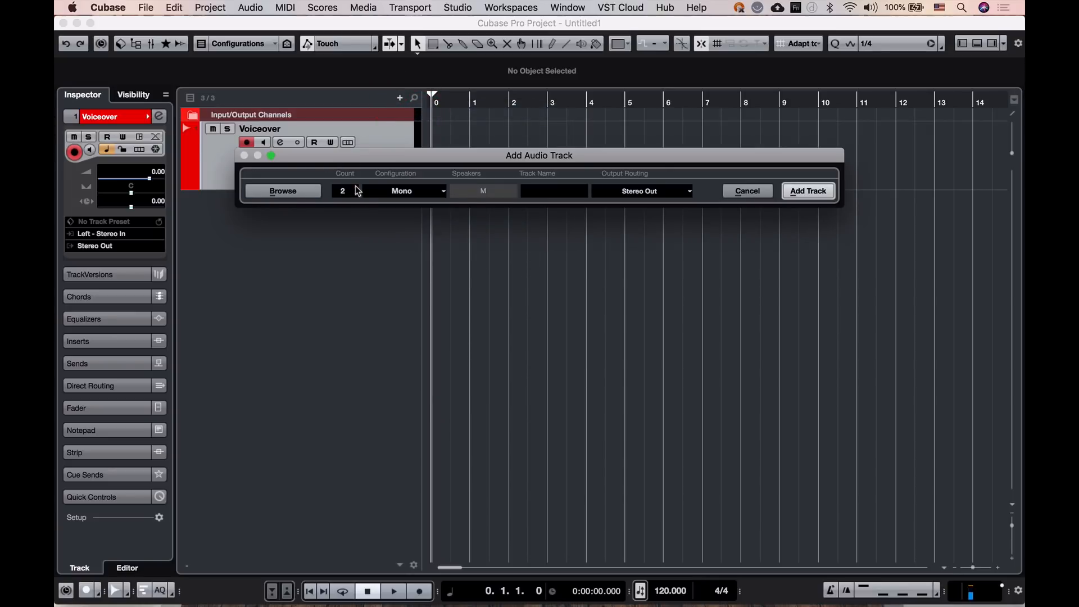
left_click(807, 192)
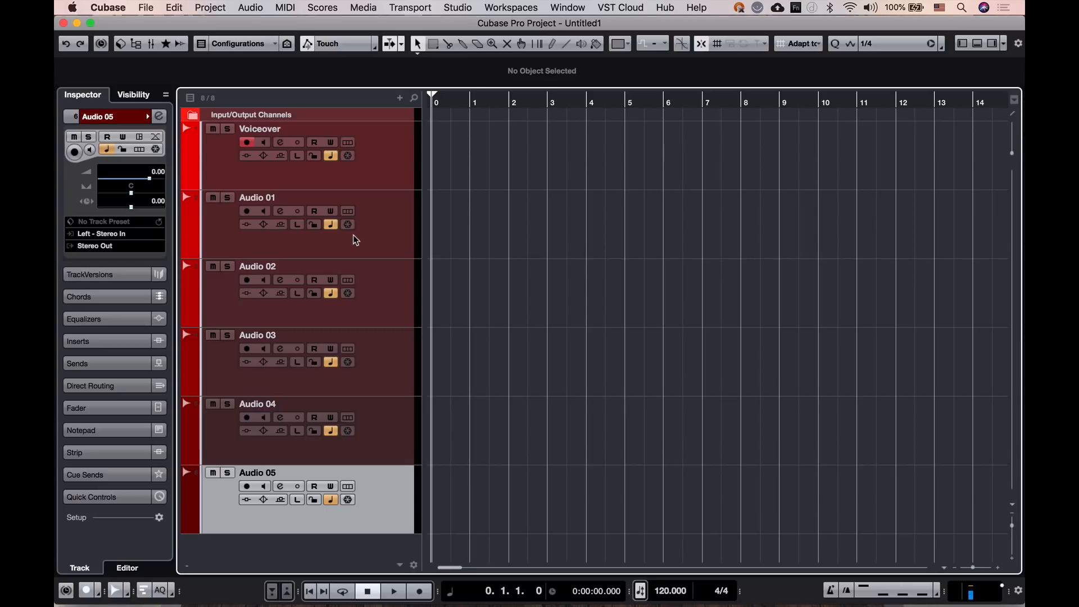
- Record-enable the tracks Audio 05 and Audio 03, and disarm Audio 05 again
left_click(246, 486)
left_click(246, 349)
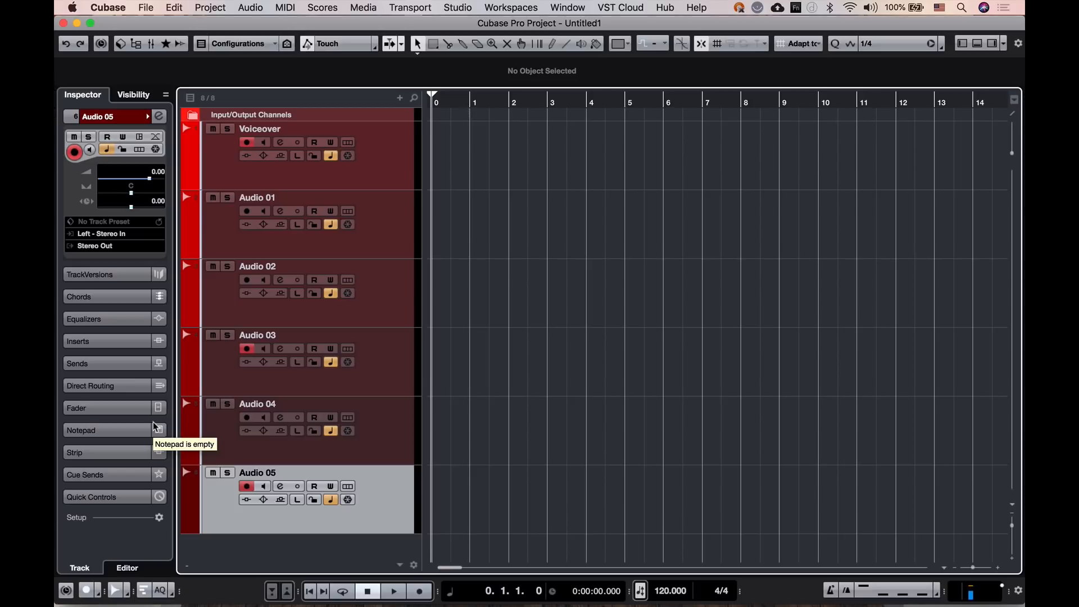
left_click(246, 486)
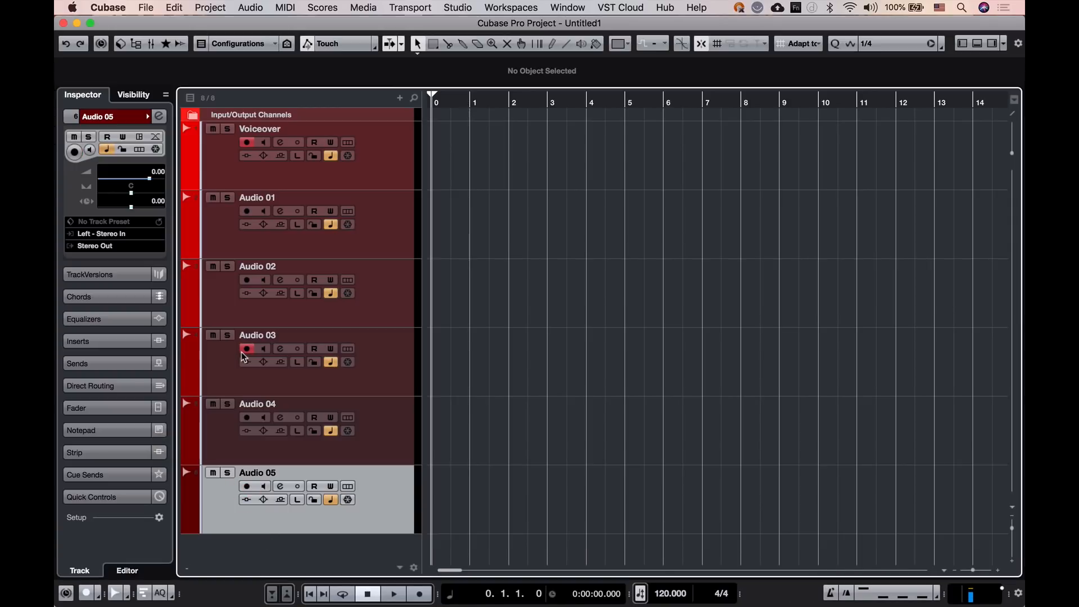
- Remove the tracks Audio 01 through Audio 05, keeping only Voiceover
left_click(225, 165)
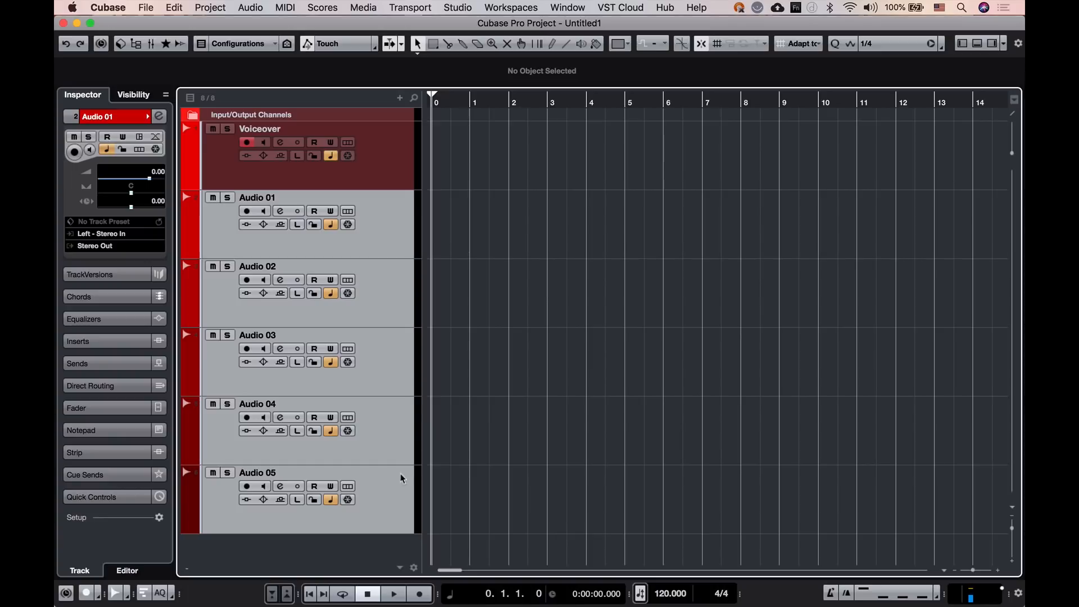
right_click(386, 484)
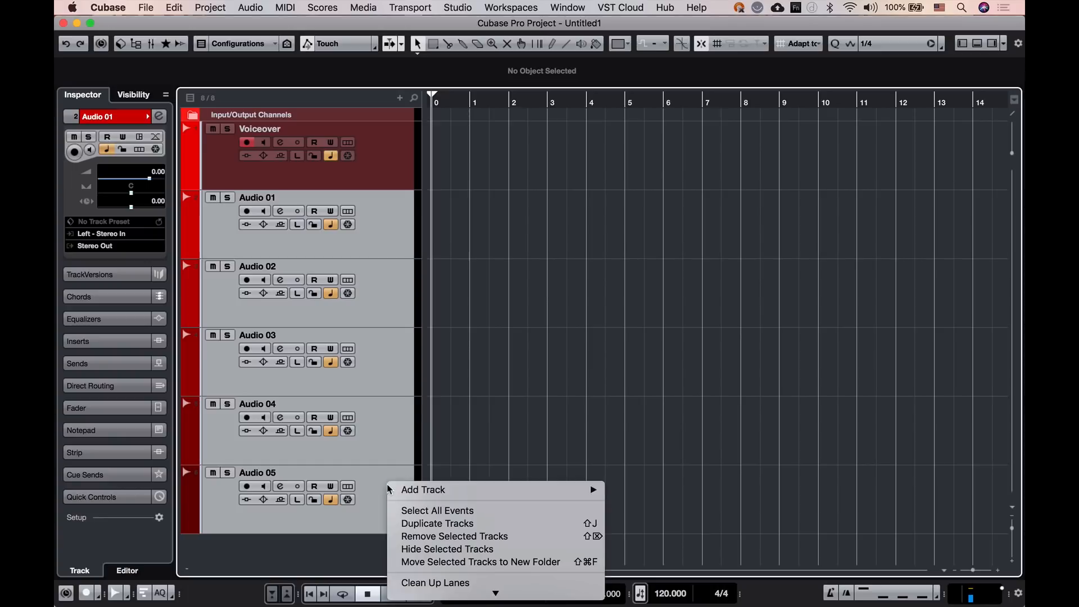
left_click(423, 537)
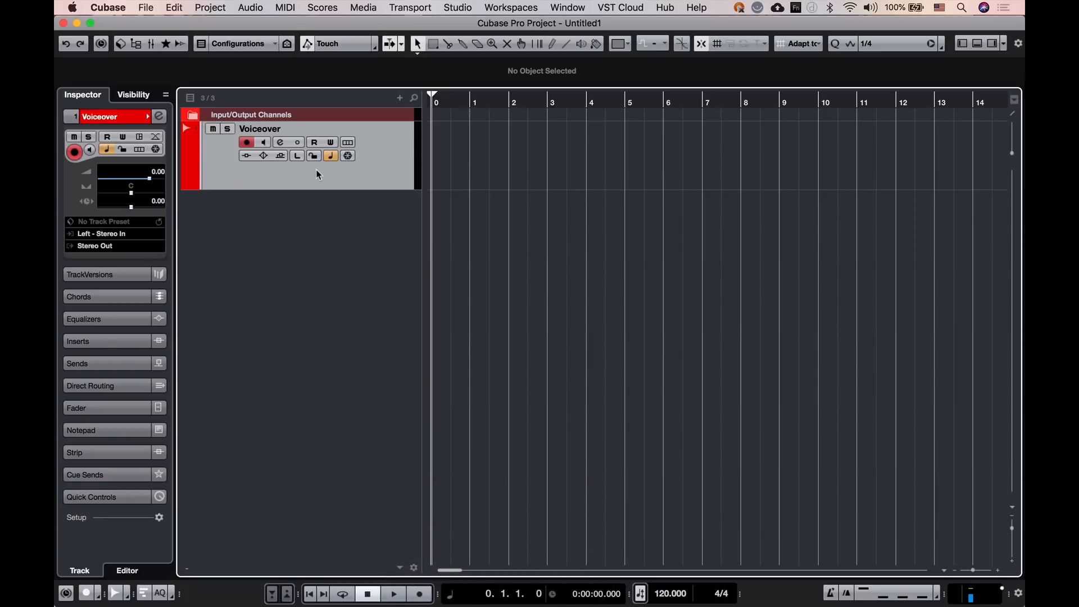
- Enlarge the Voiceover track's height further and review its input routing choices, keeping Left - Stereo In
left_click_drag(301, 190, 301, 229)
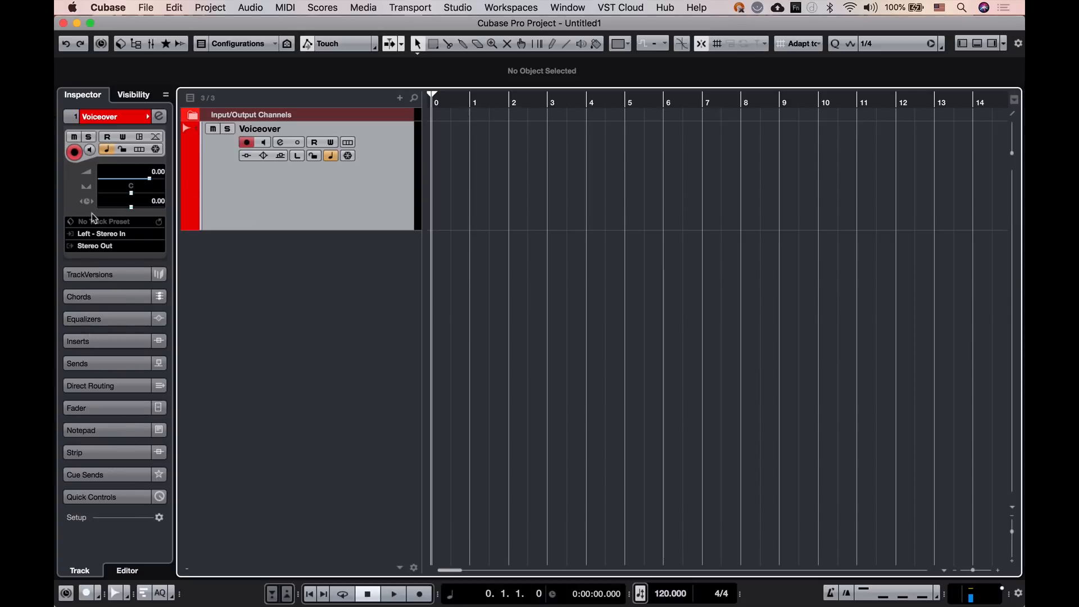
left_click(102, 234)
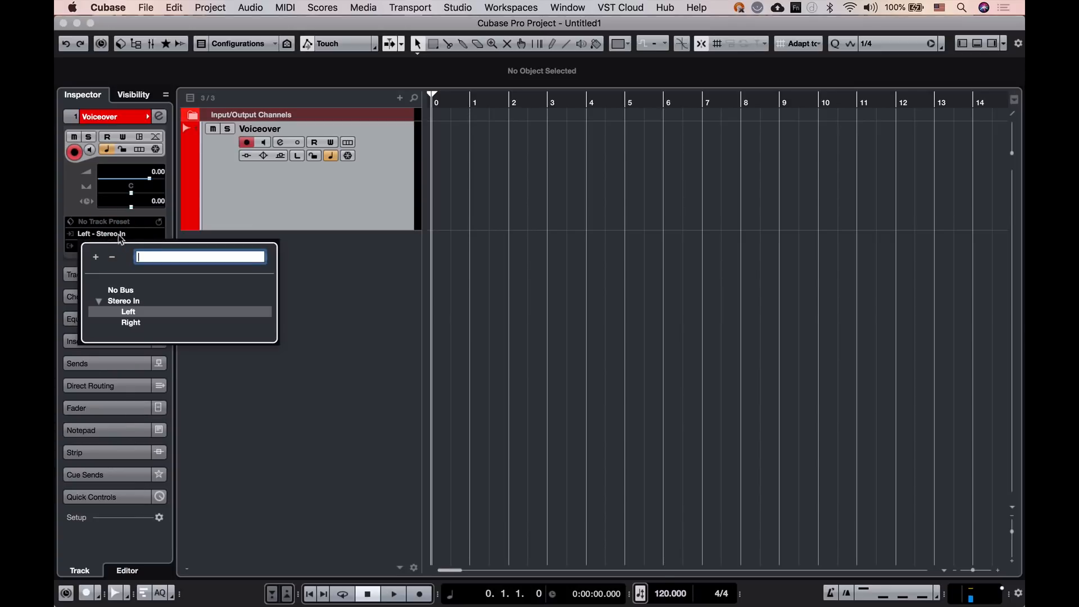
left_click(84, 236)
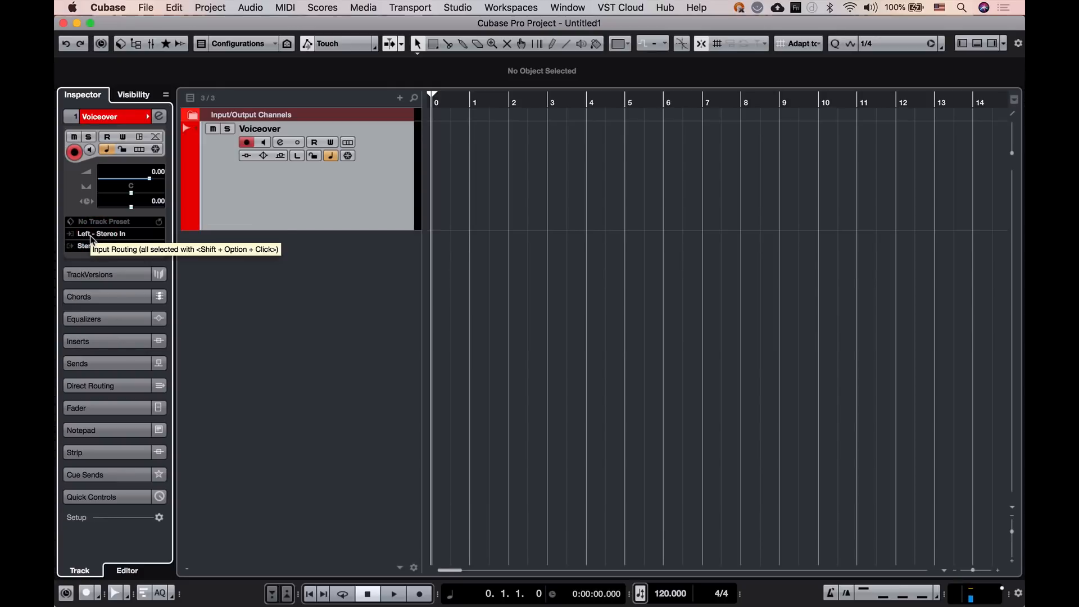
left_click(90, 237)
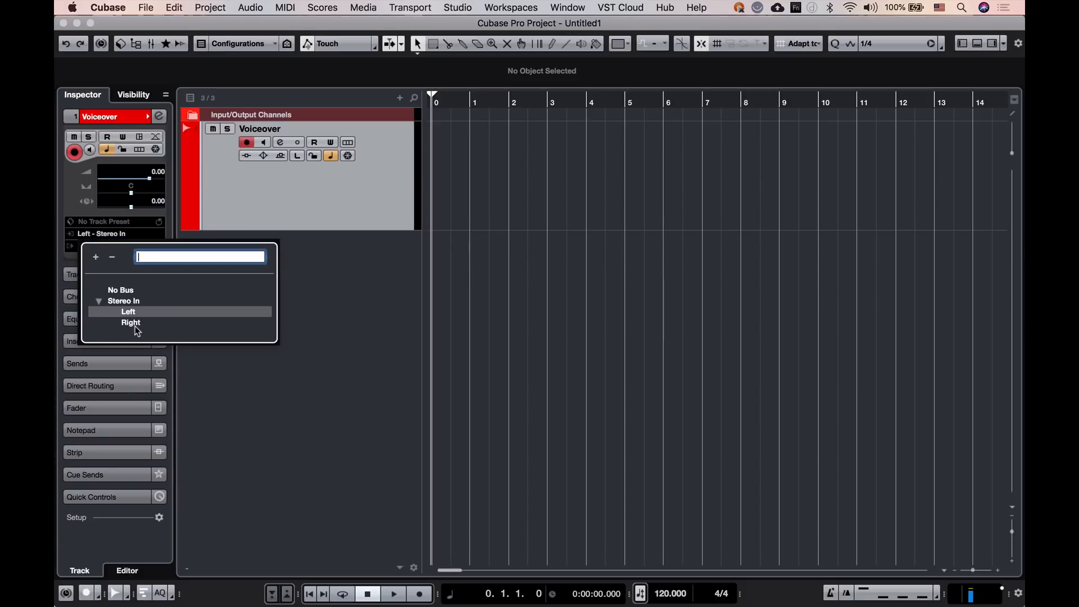
left_click(268, 377)
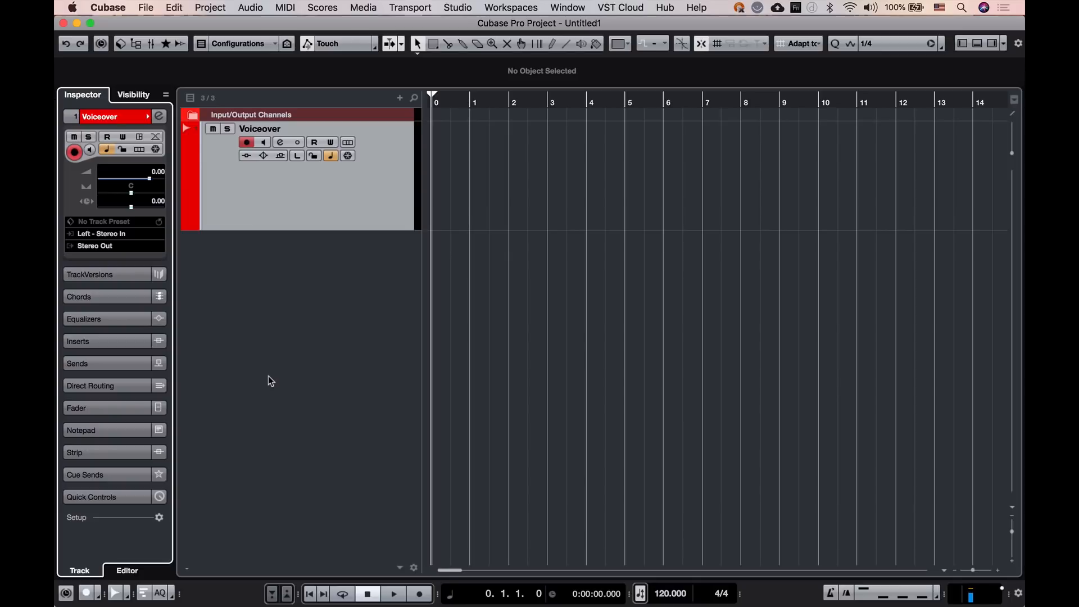
left_click(104, 234)
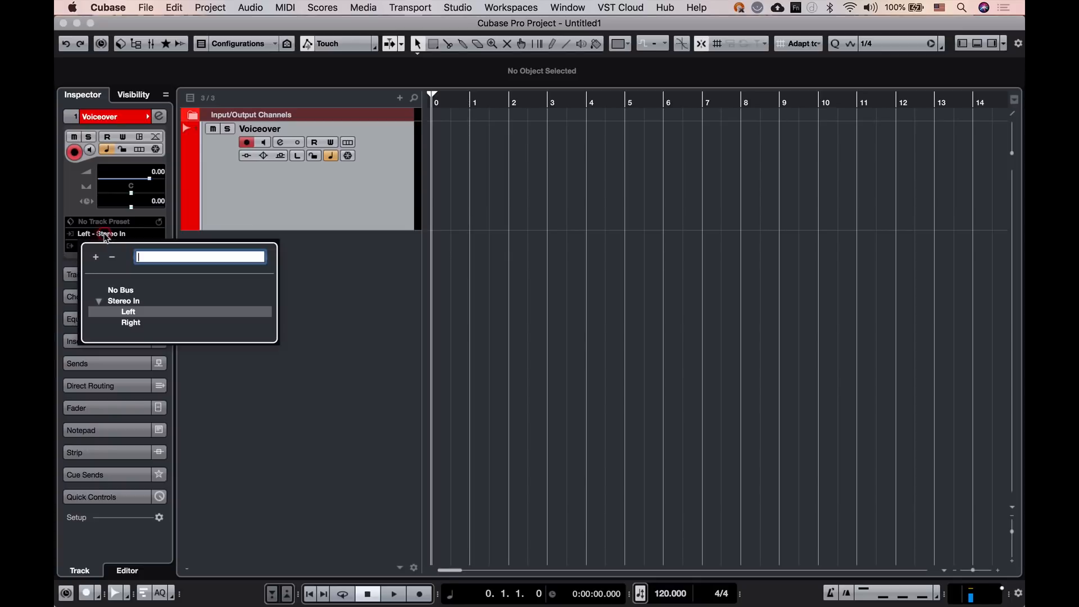
key("Escape")
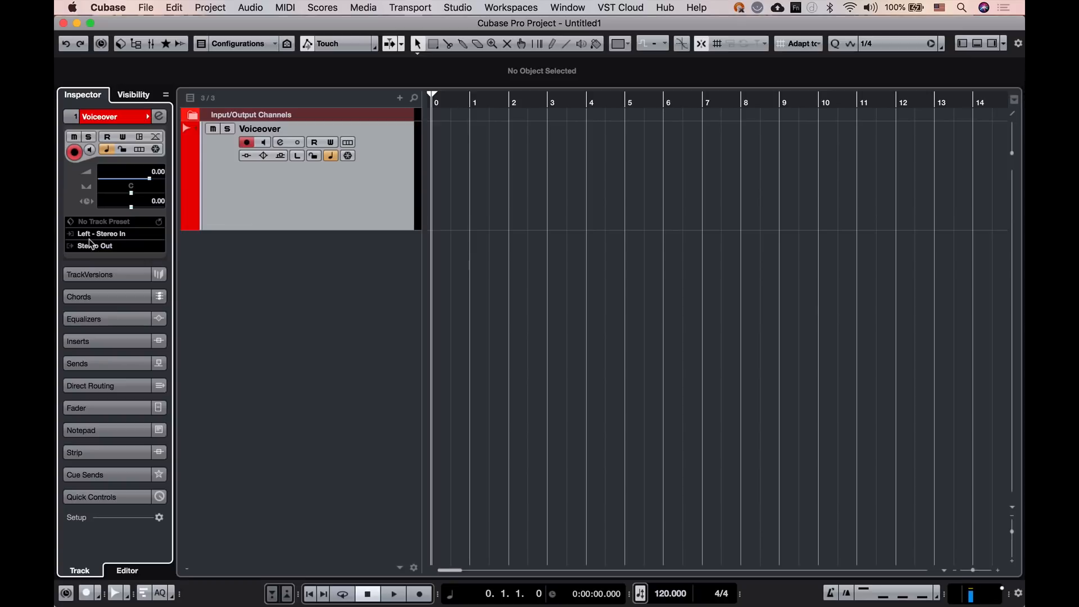
- Select the Voiceover track and open the MixConsole to view its channel and meters
left_click(261, 195)
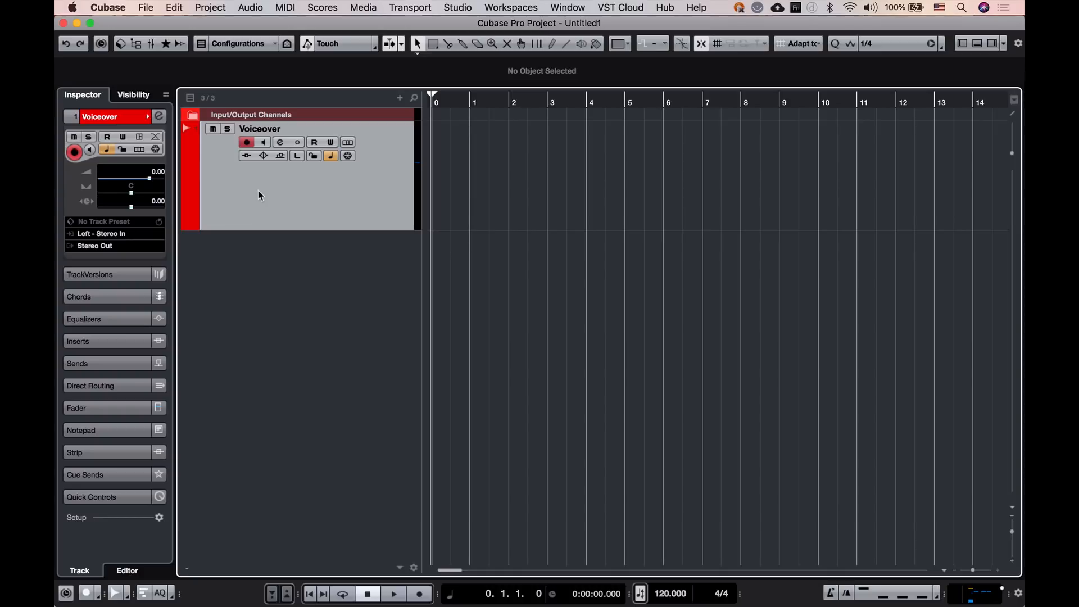
left_click(151, 43)
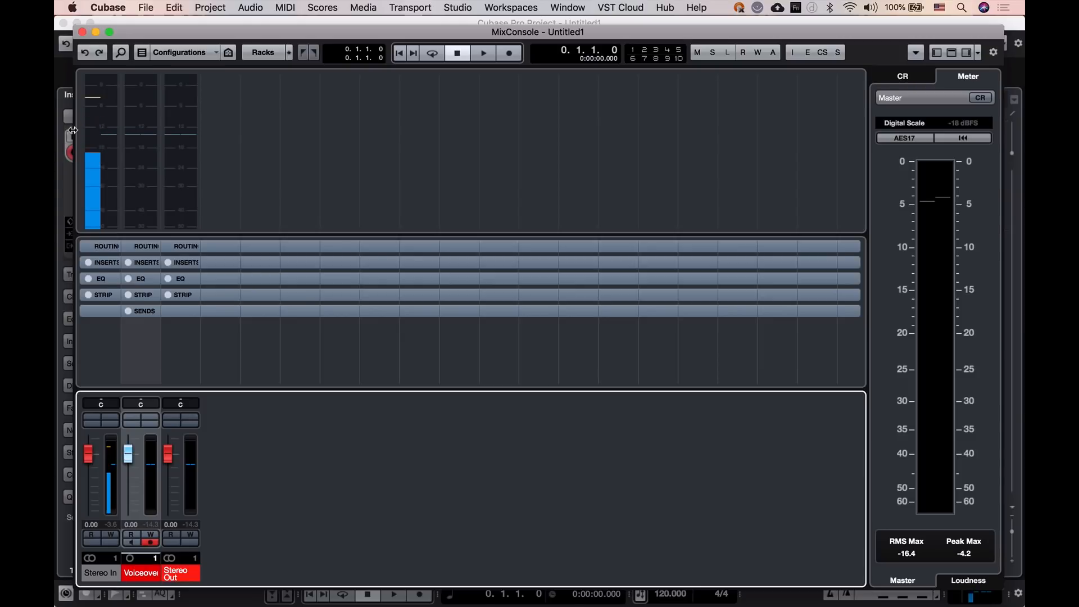
- Close the MixConsole and record about 32 seconds of voice on the Voiceover track from the project start
left_click(82, 32)
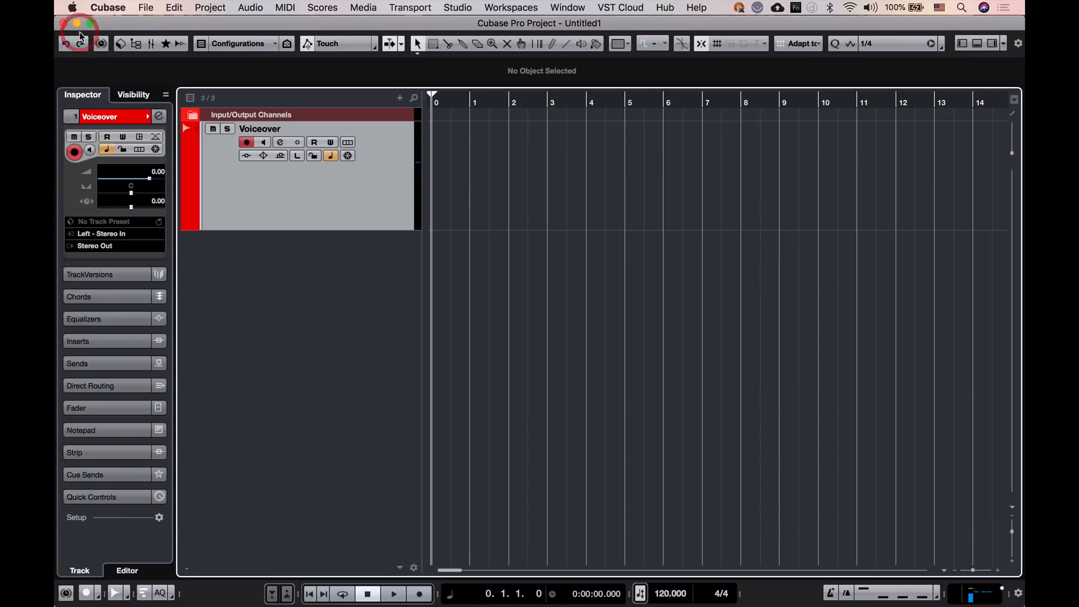
left_click(439, 32)
left_click(420, 594)
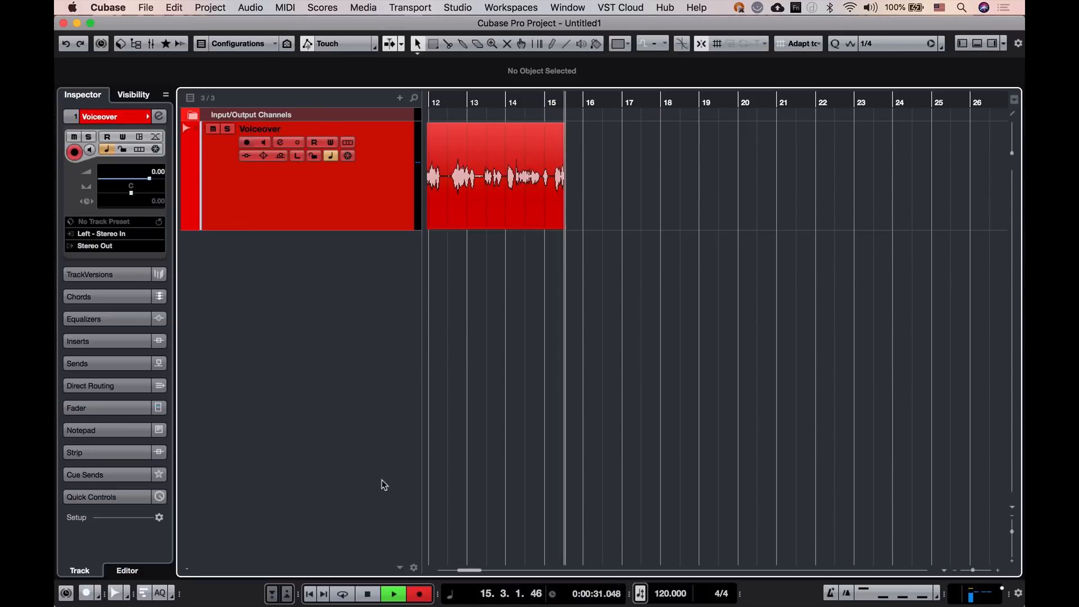
left_click(373, 594)
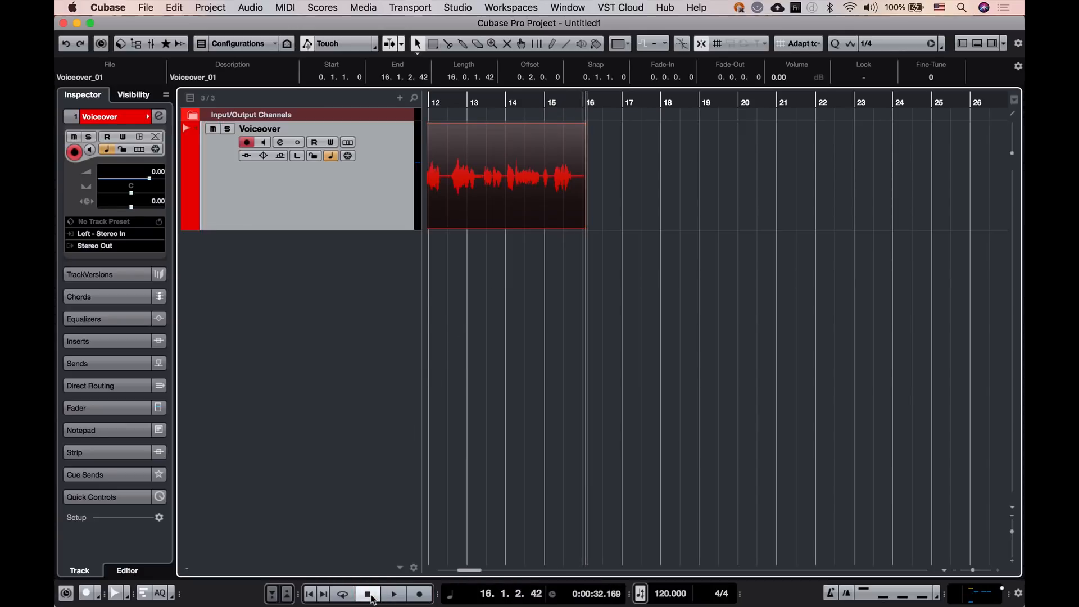
- Return to the project start and play back the opening of the Voiceover recording, stopping around bar 4
left_click(310, 595)
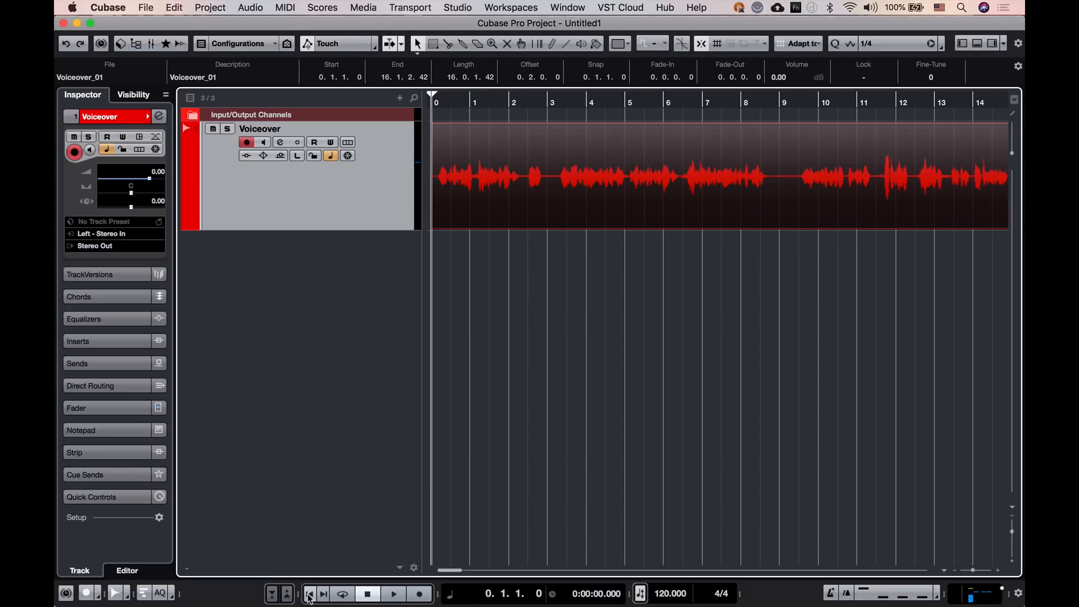
key("space")
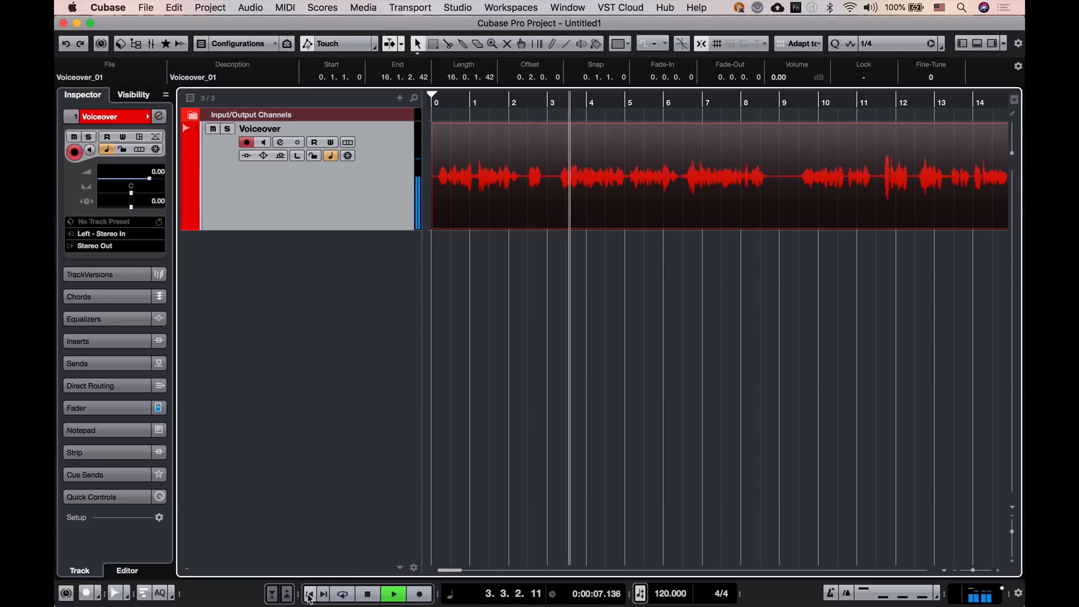
key("space")
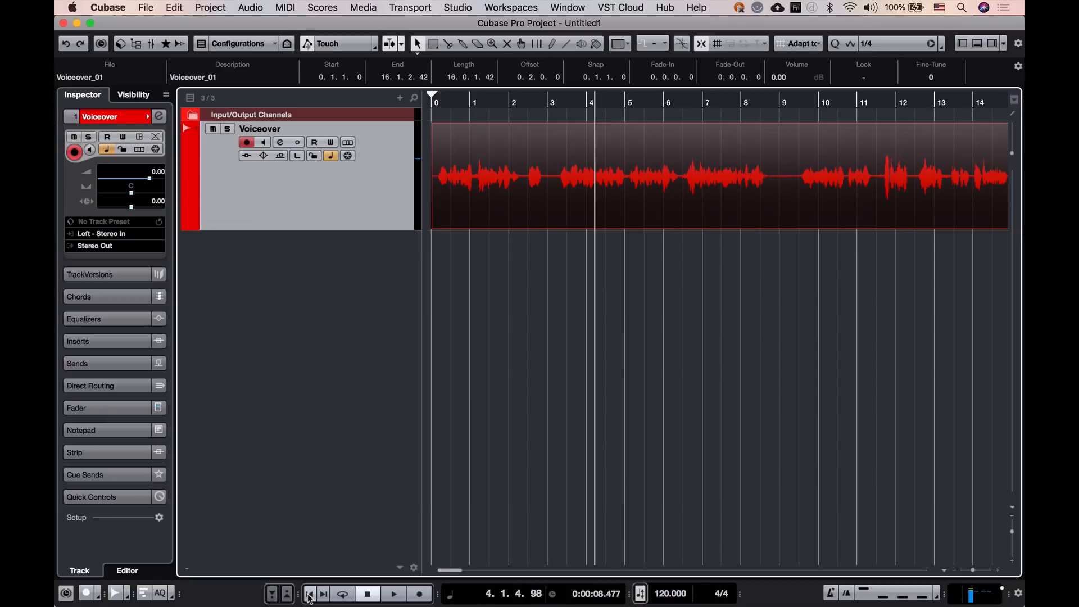
- Split the Voiceover recording at 3.3.1.0, 6.3.1.0 and 8.3.1.0, and try moving the piece between the last two cuts
key("alt")
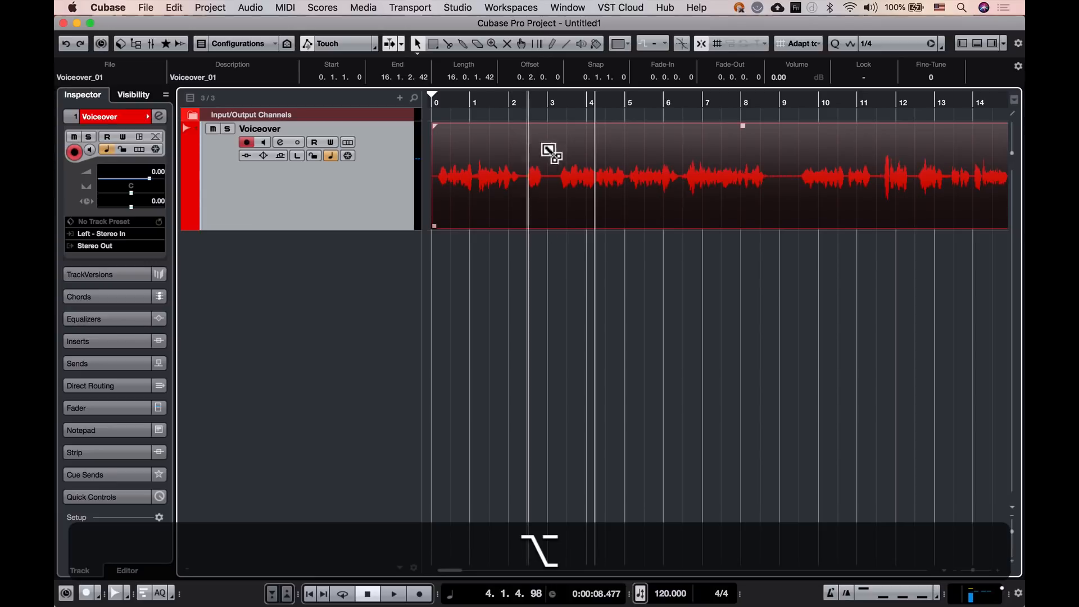
left_click_drag(671, 197, 562, 173)
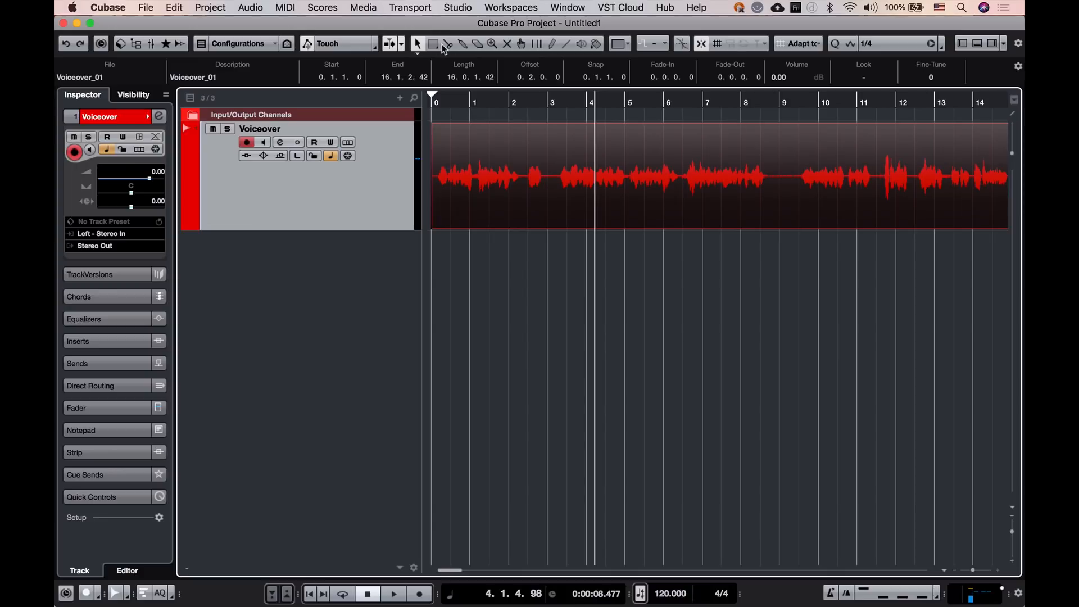
left_click(447, 47)
left_click(567, 175)
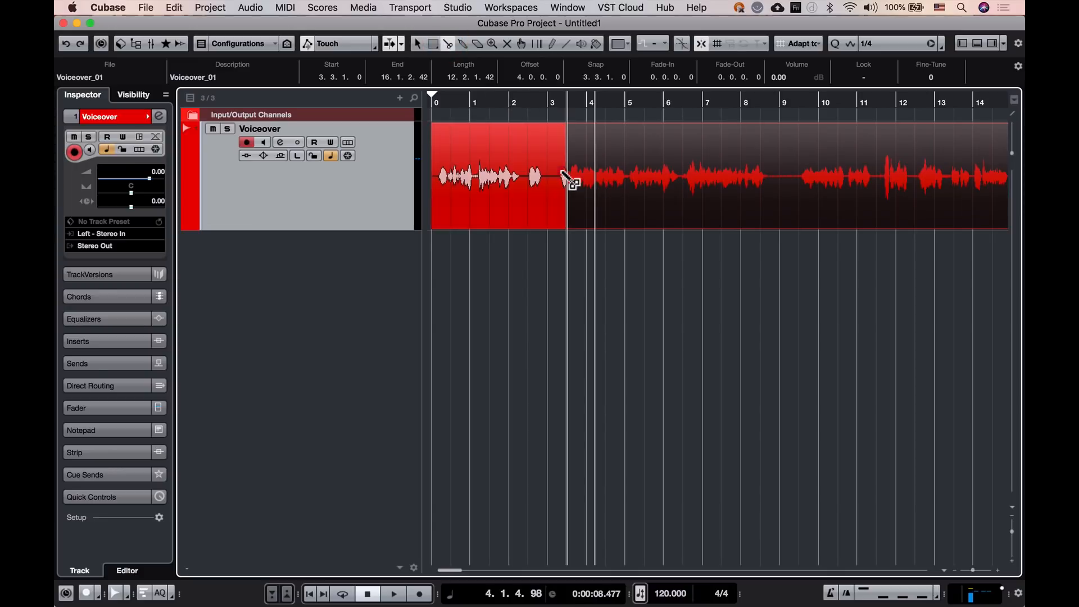
left_click(683, 180)
left_click(761, 181)
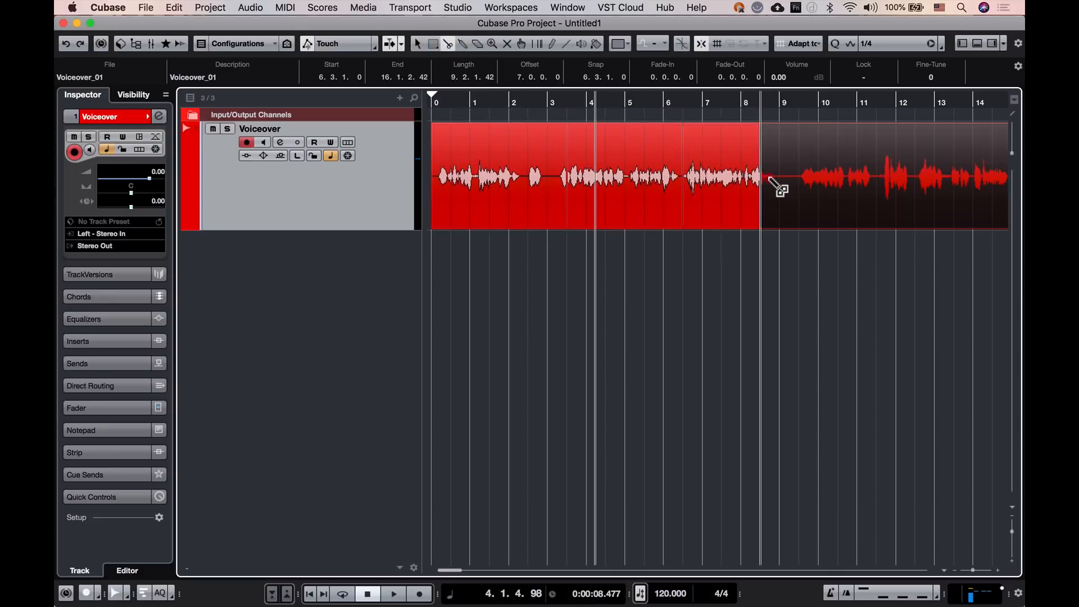
key("1")
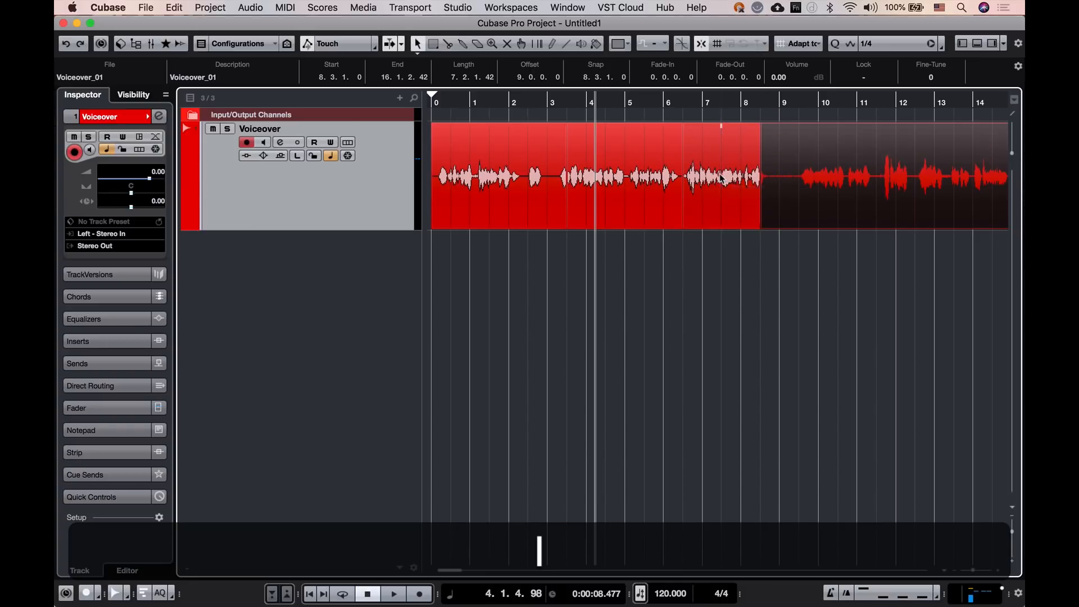
mouse_move(725, 180)
left_mouse_down()
mouse_move(809, 175)
mouse_move(831, 186)
mouse_move(726, 177)
left_mouse_up()
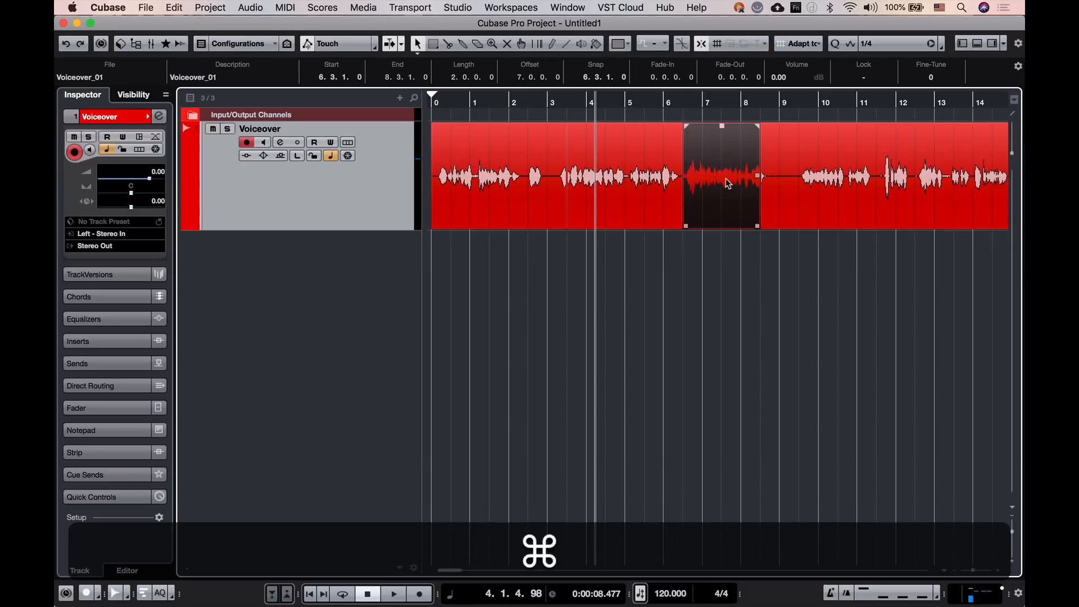
- Undo the piece's move and all three splits to restore the single Voiceover recording
key("super+z")
key("super+z")
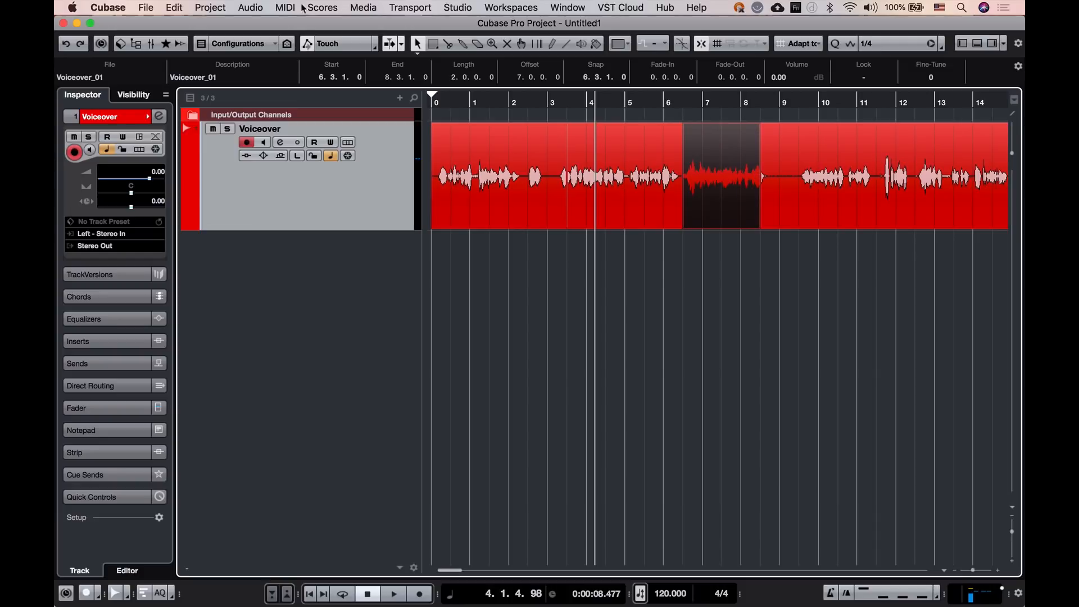
left_click(171, 8)
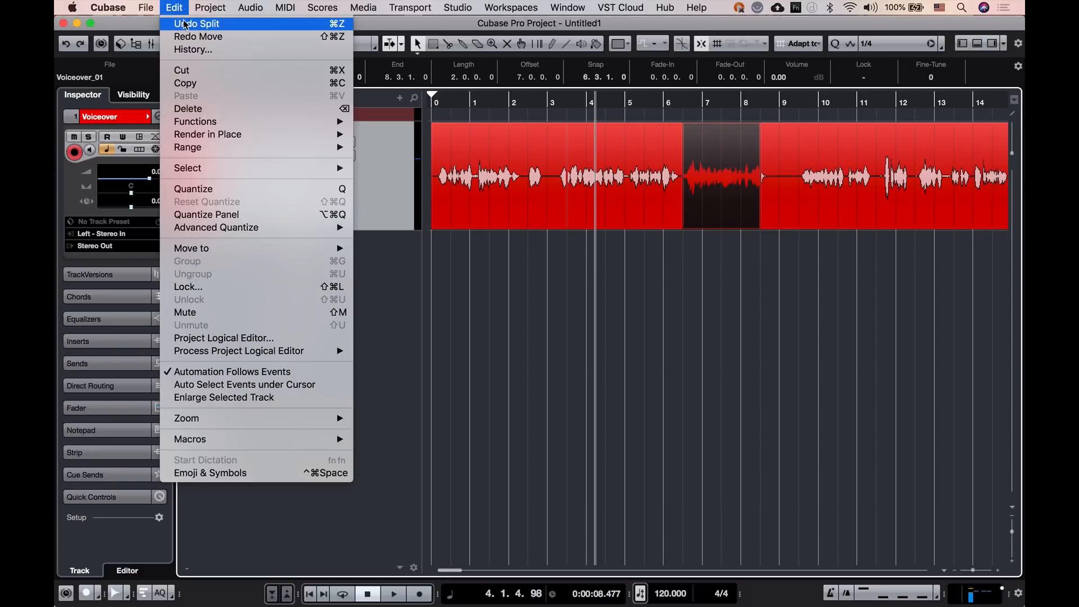
left_click(185, 25)
left_click(174, 8)
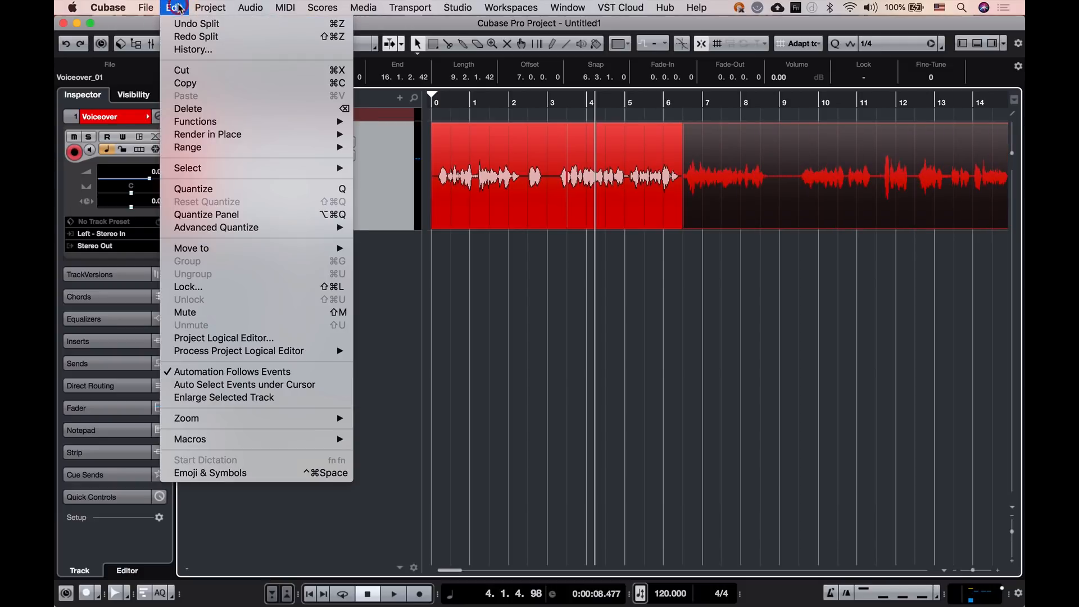
left_click(180, 25)
left_click(175, 8)
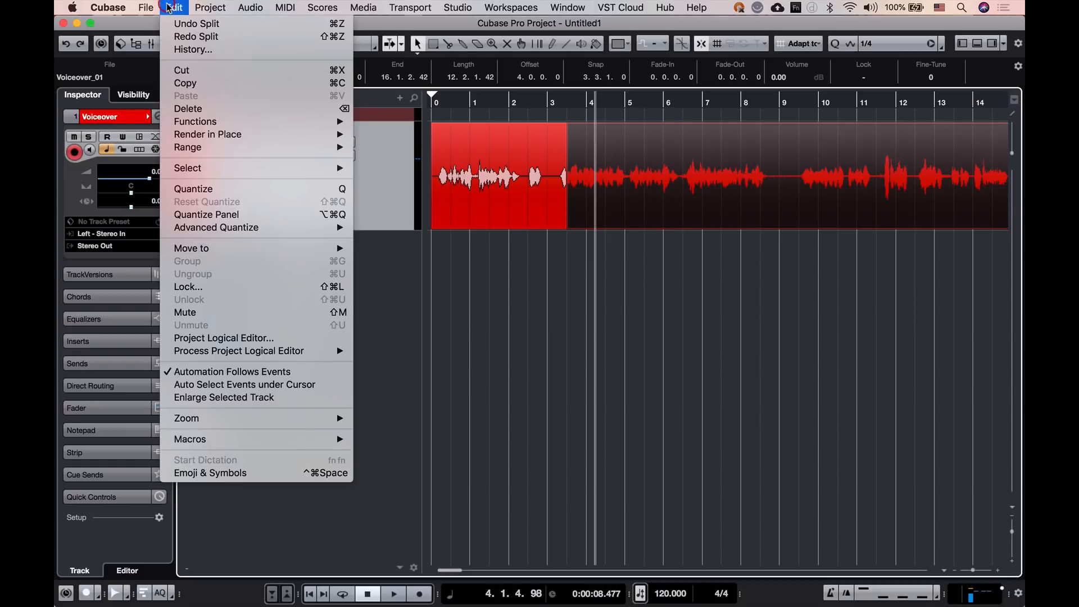
left_click(176, 25)
key("super+z")
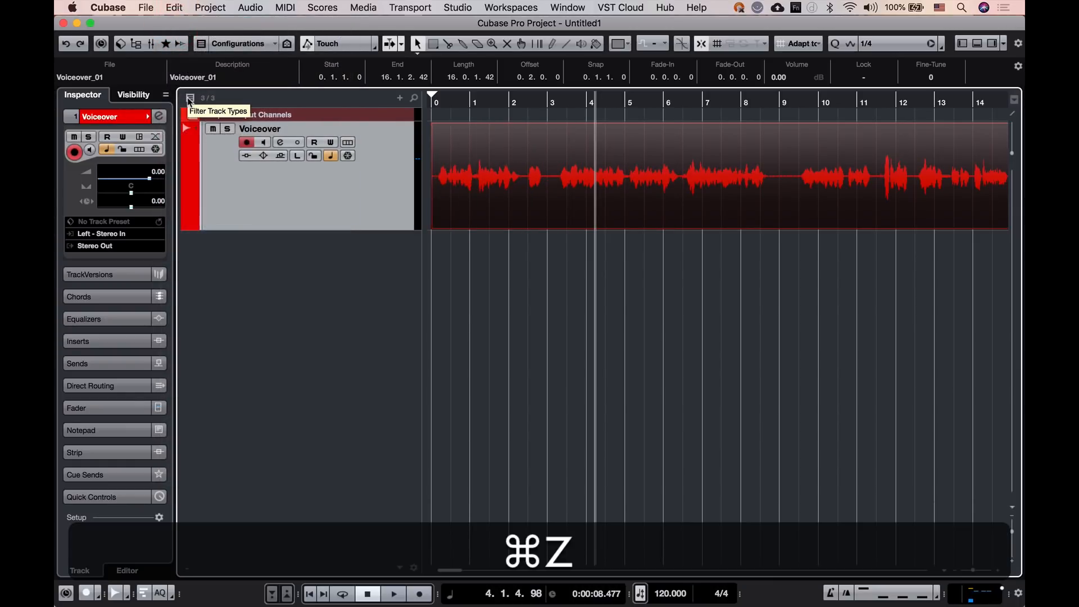
- Mute the Voiceover track, check the mute with a brief playback, and turn off the track's record enable
key("super+g")
key("g")
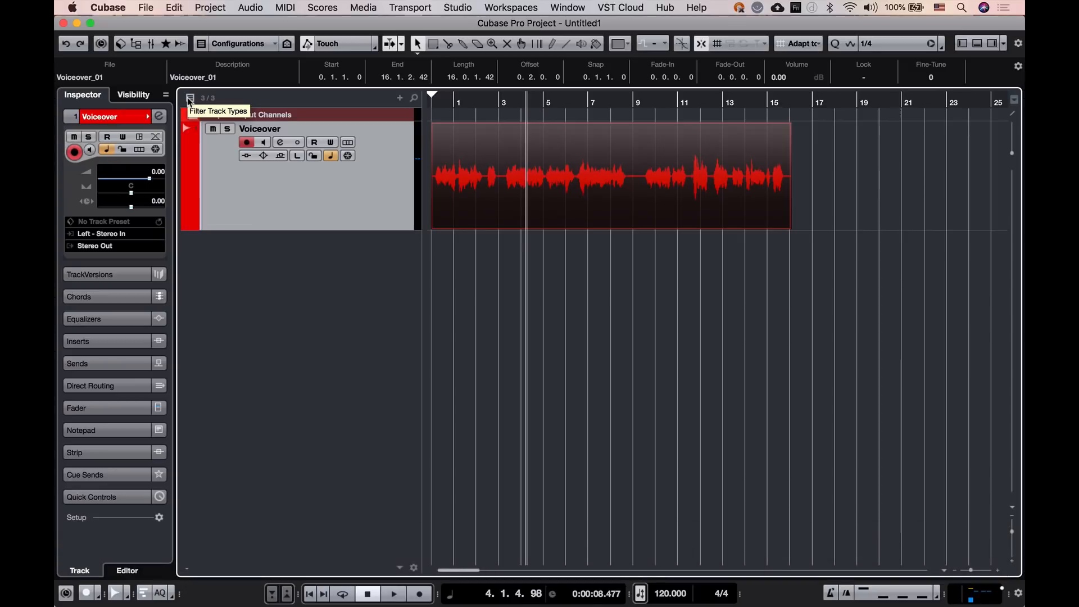
left_click(474, 286)
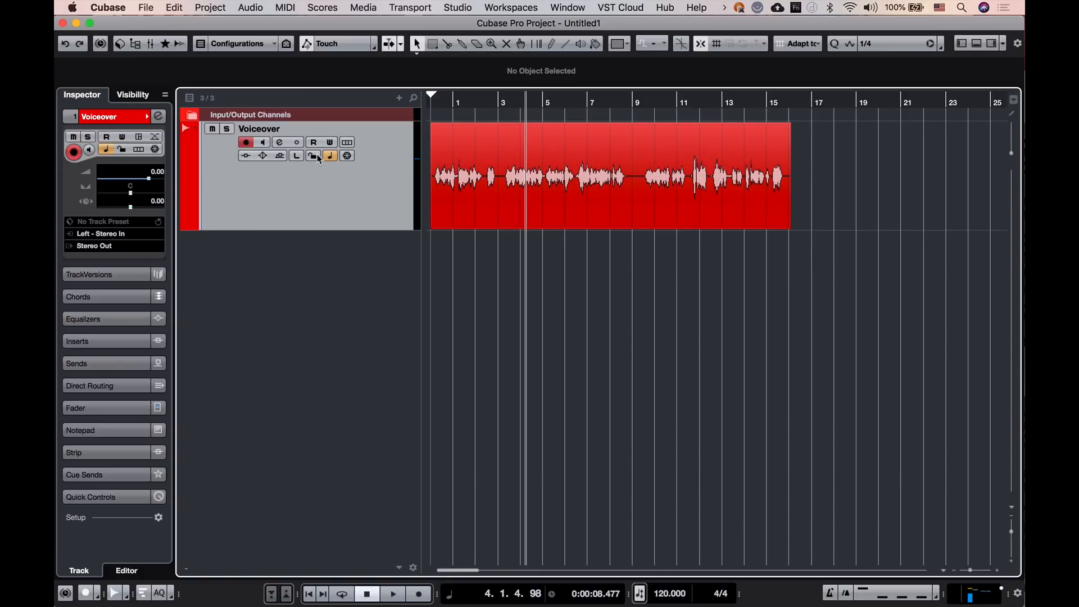
left_click(212, 130)
key("space")
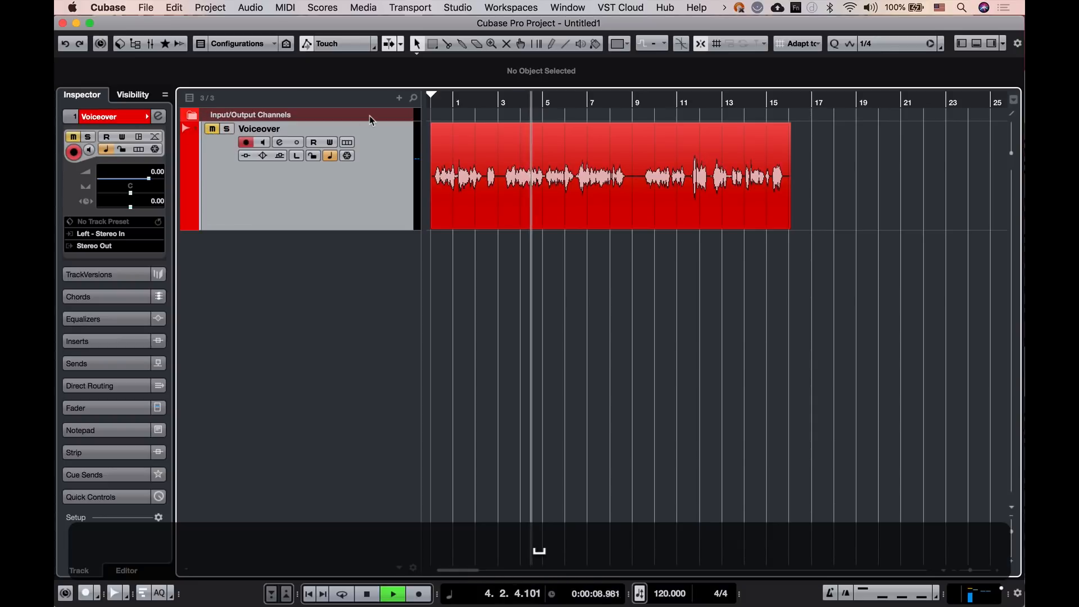
key("space")
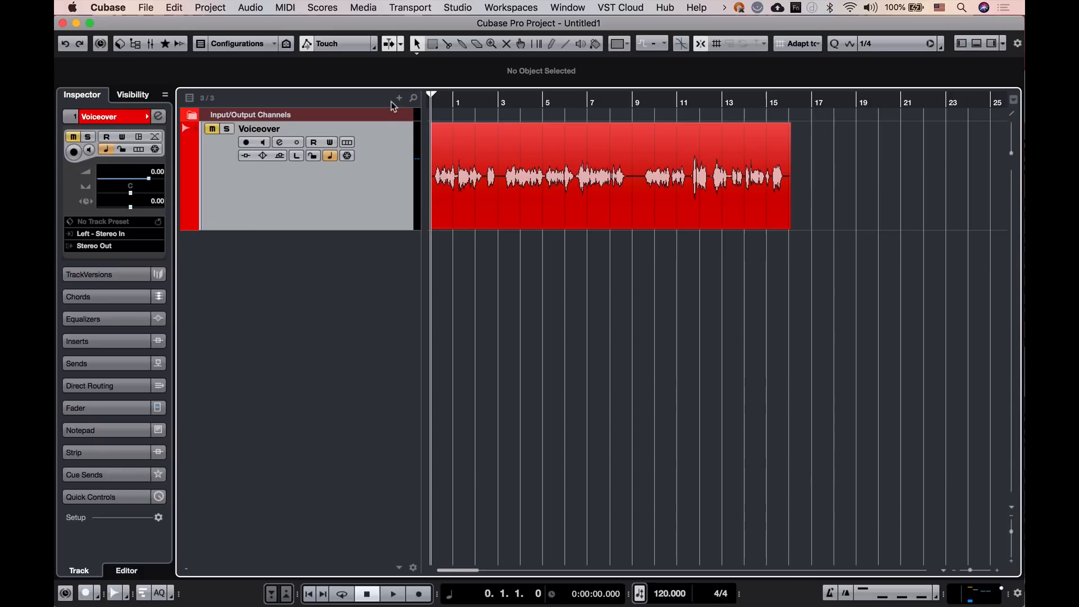
- Add one mono audio track named Piano, routed to Stereo Out
left_click(398, 98)
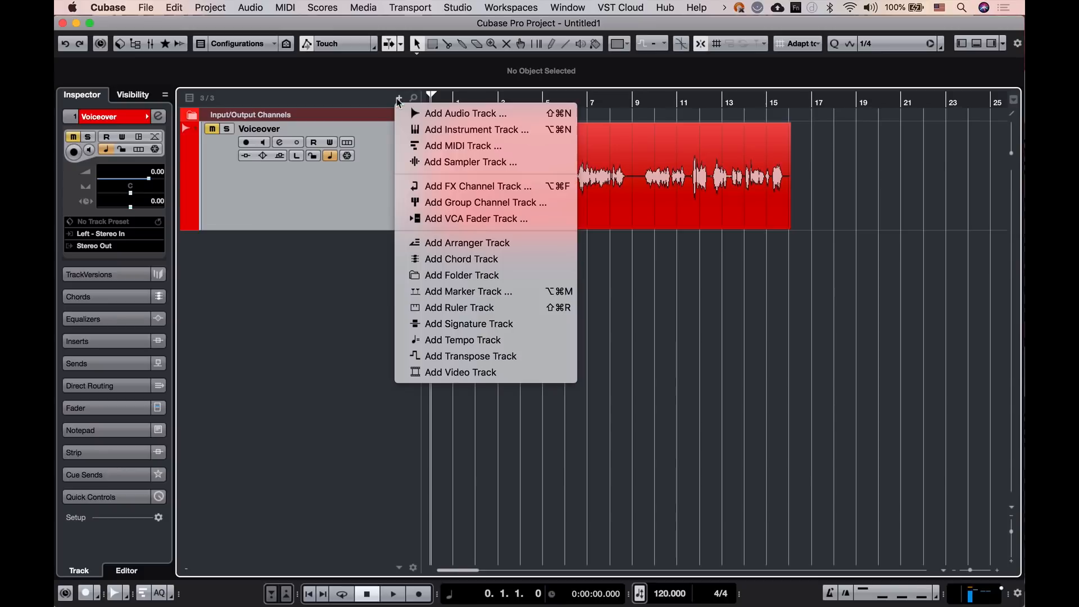
left_click(417, 112)
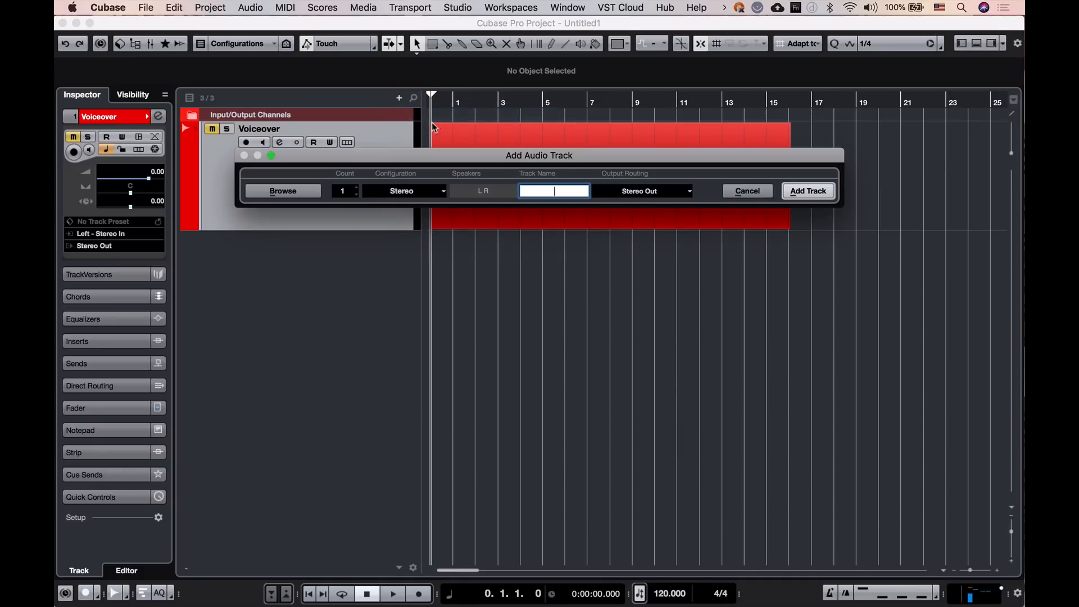
left_click(429, 190)
left_click(429, 179)
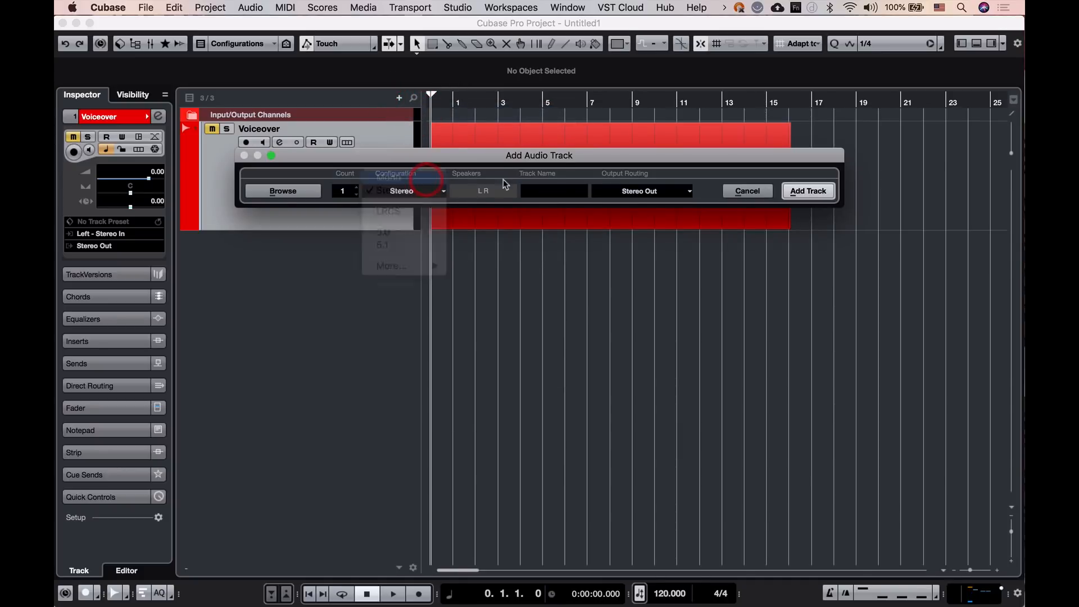
left_click(555, 191)
type("Piano")
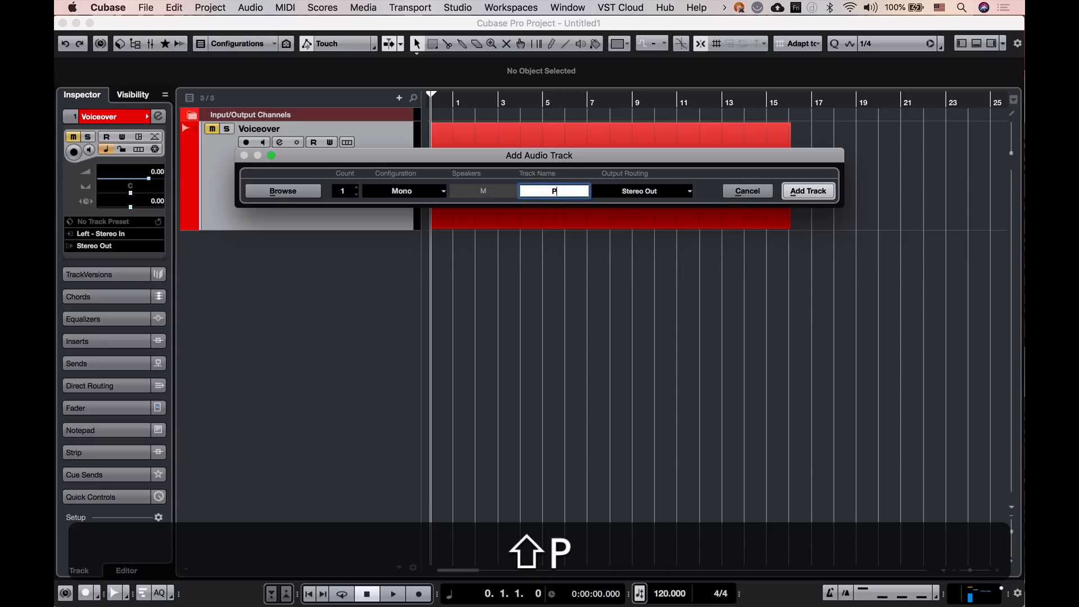
left_click(808, 191)
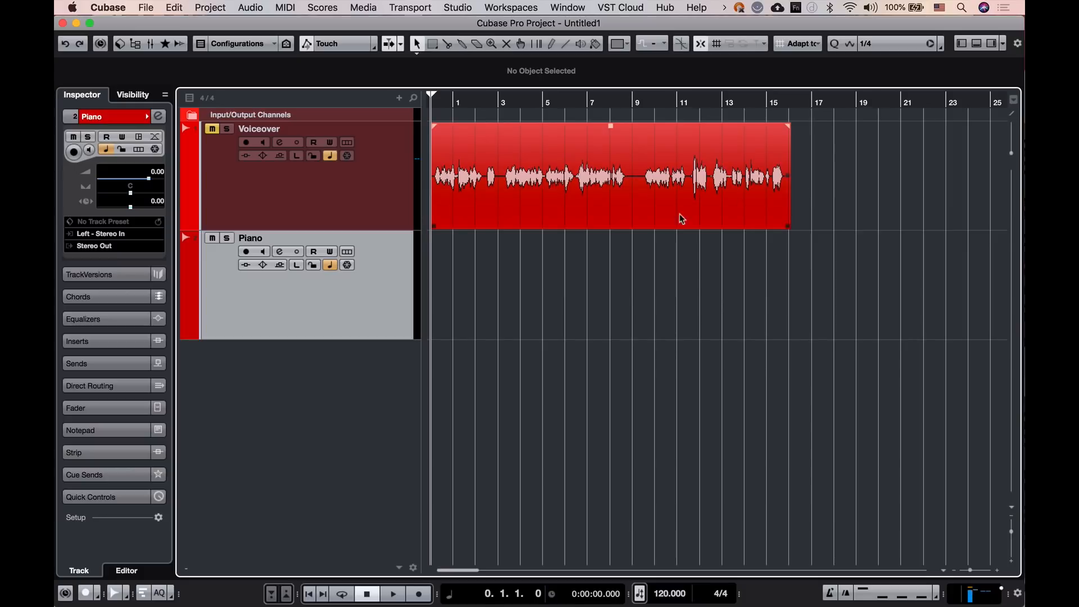
- Record-enable the Piano track and set its input routing to Right - Stereo In
left_click(245, 253)
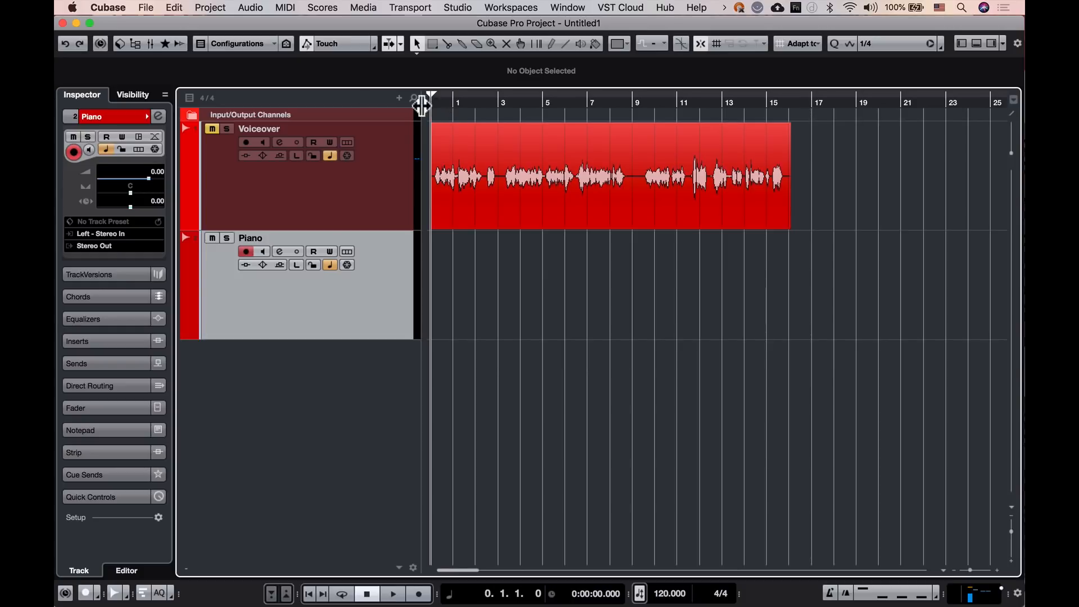
left_click(107, 237)
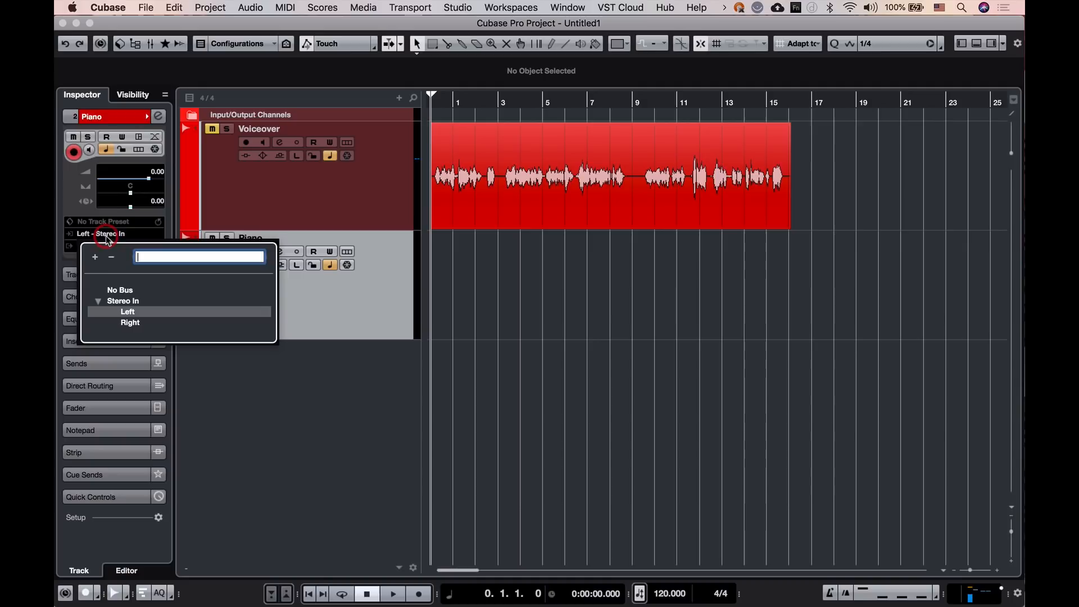
left_click(128, 322)
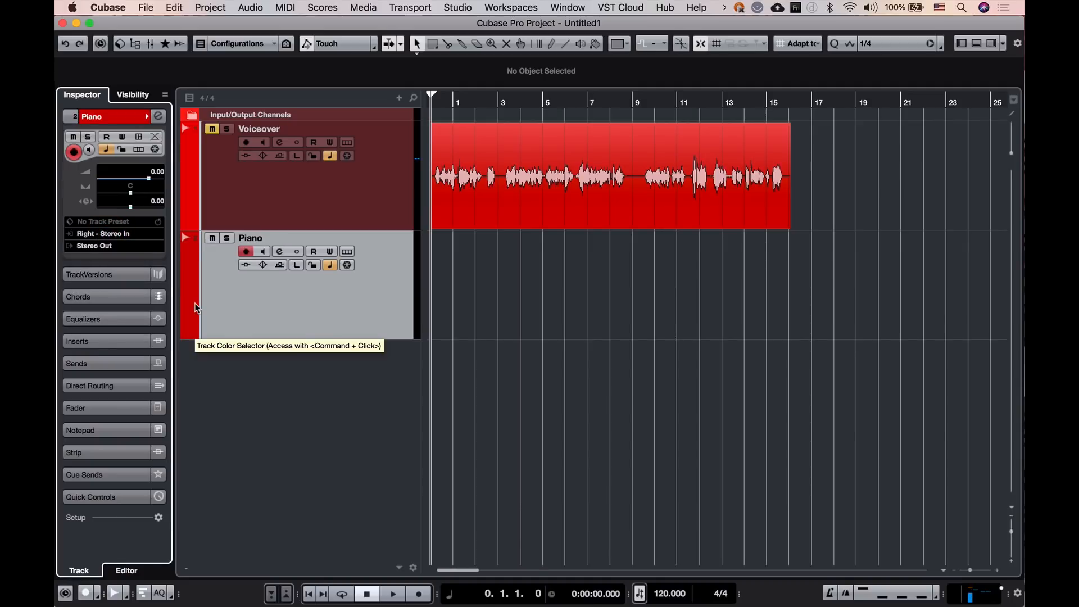
- Examine the Piano channel and input meters in the MixConsole with widened channel strips, and close it
key("F3")
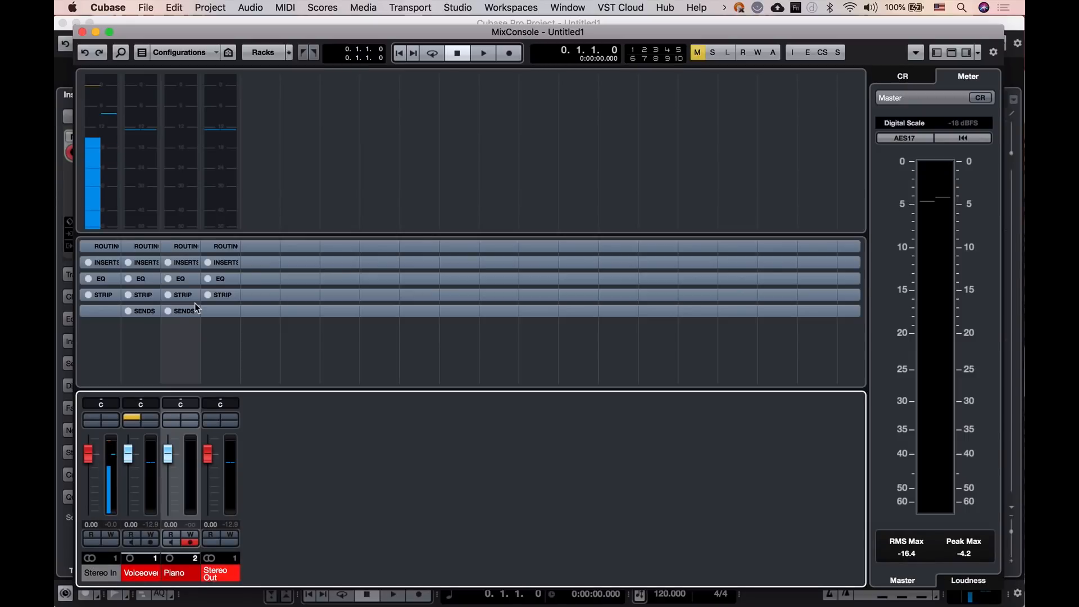
key("h")
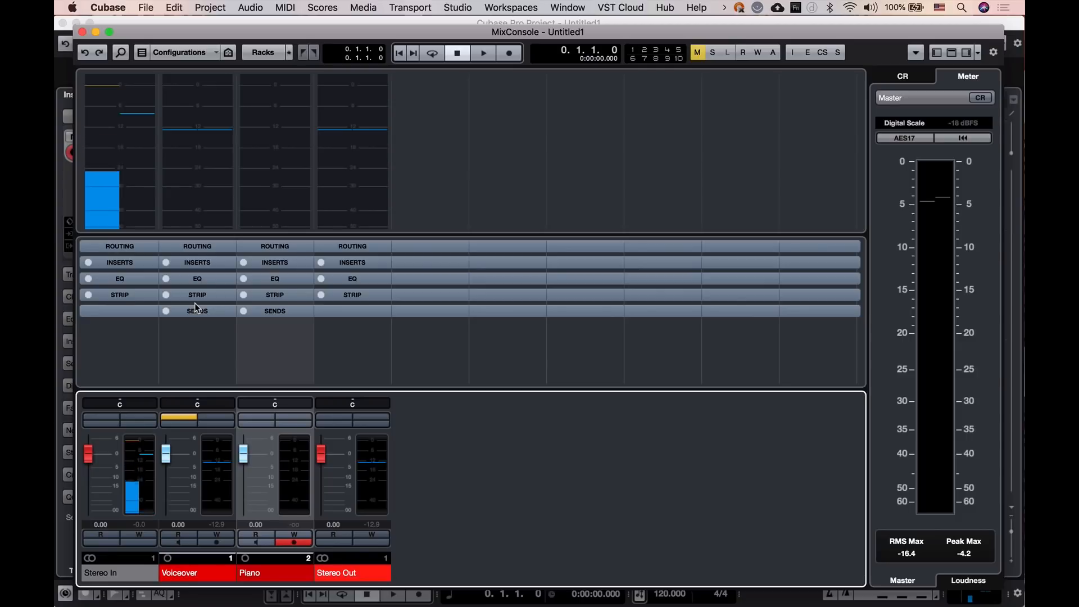
left_click(82, 32)
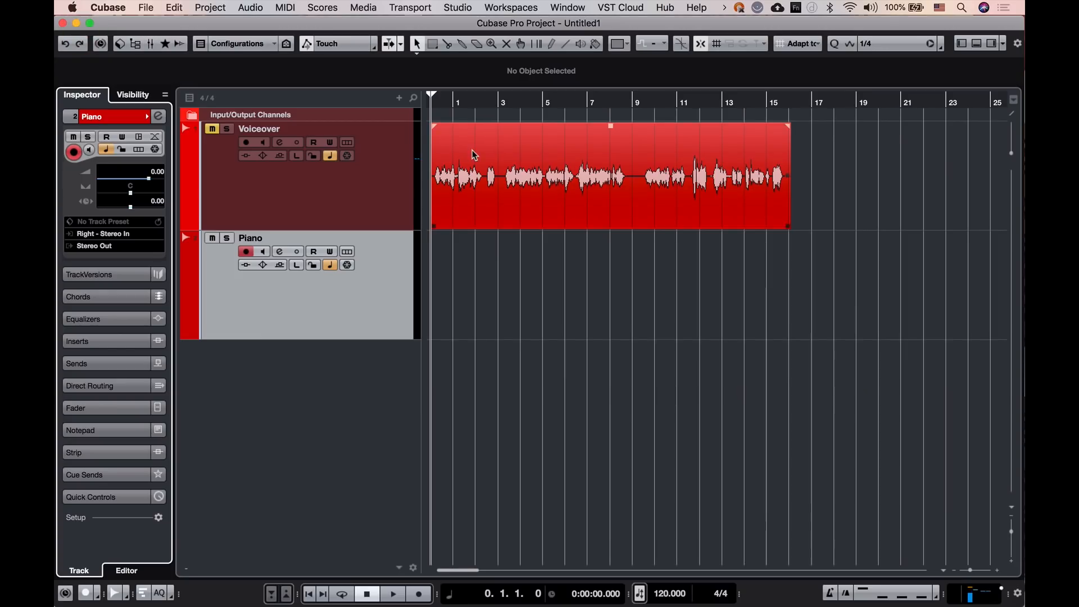
- Record about 20 seconds of piano on the Piano track and return the cursor to the project start
left_click(419, 594)
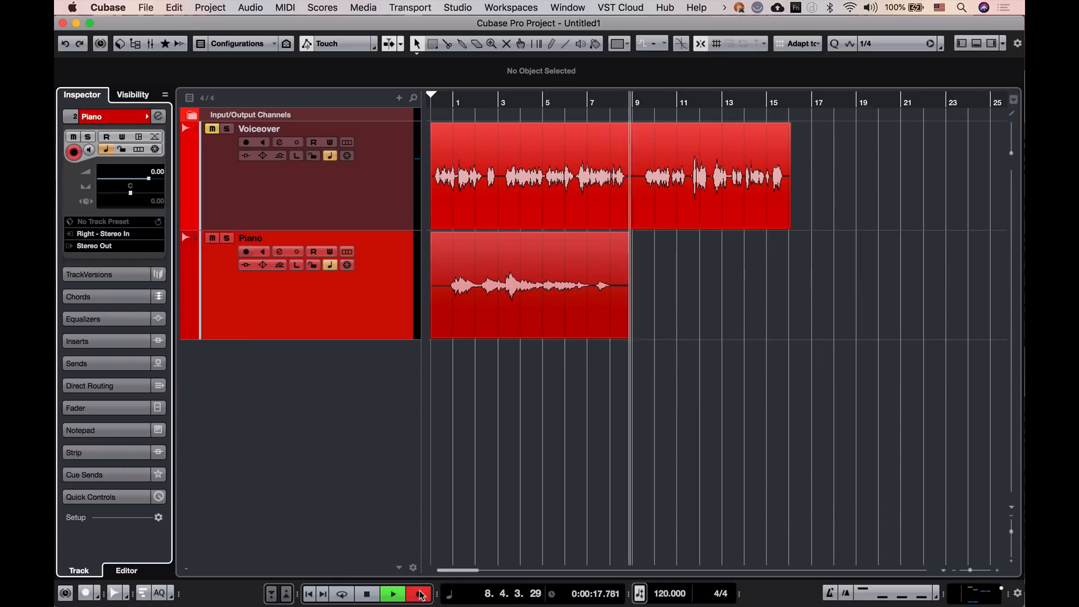
key("space")
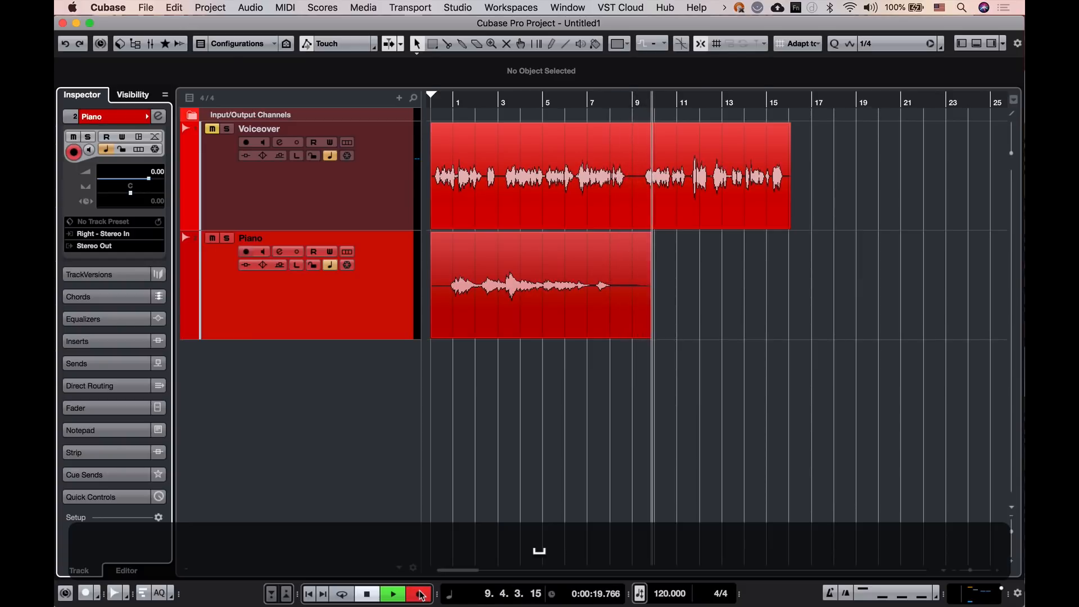
left_click(433, 102)
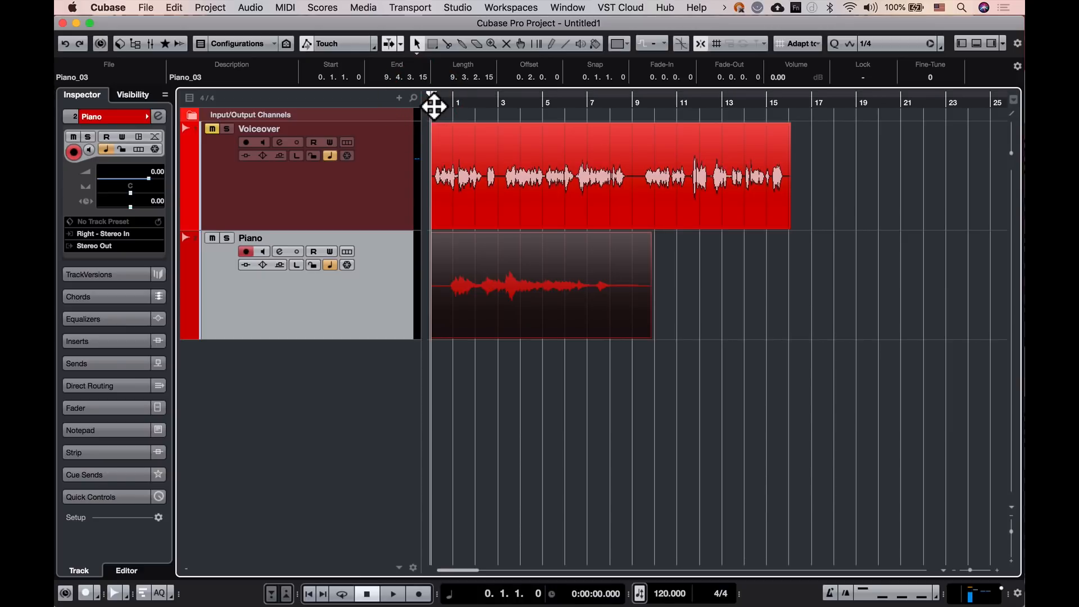
- Play back the Piano recording from the project start, stop it, and return the cursor to the start
key("space")
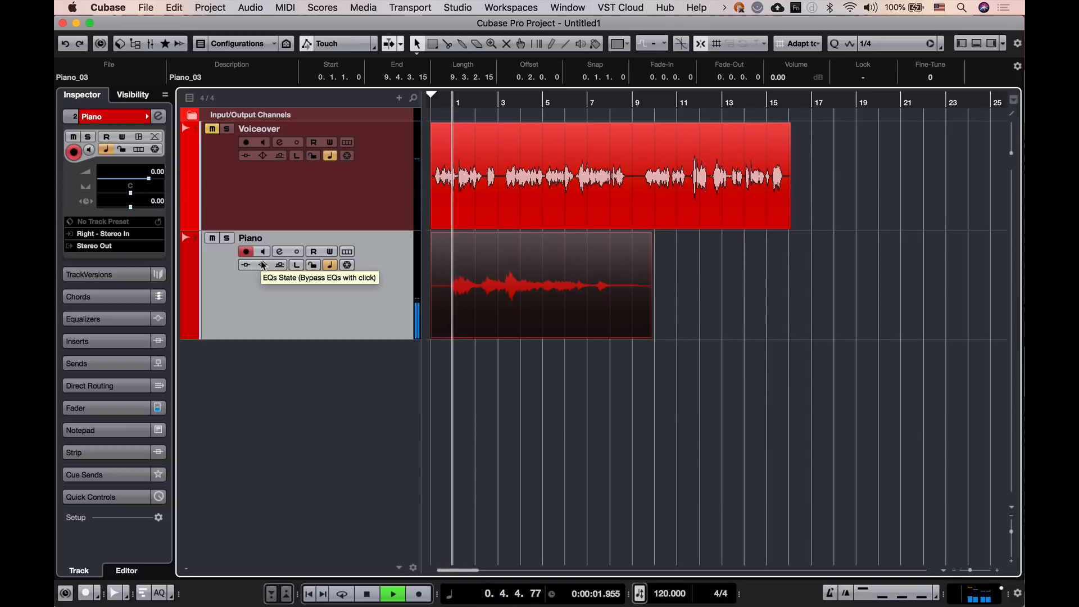
left_click(543, 244)
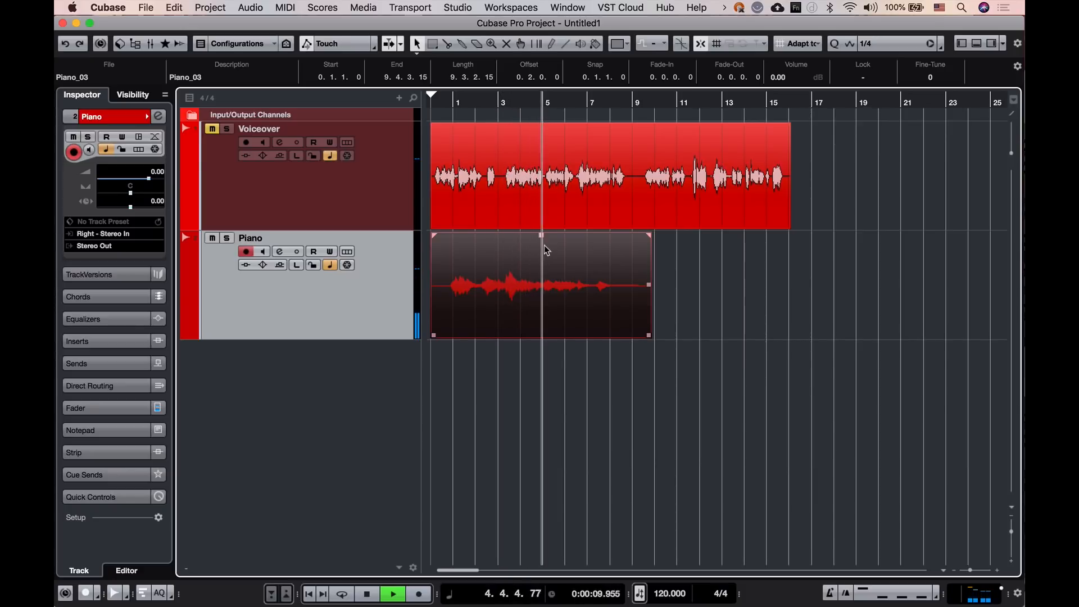
key("space")
left_click(444, 111)
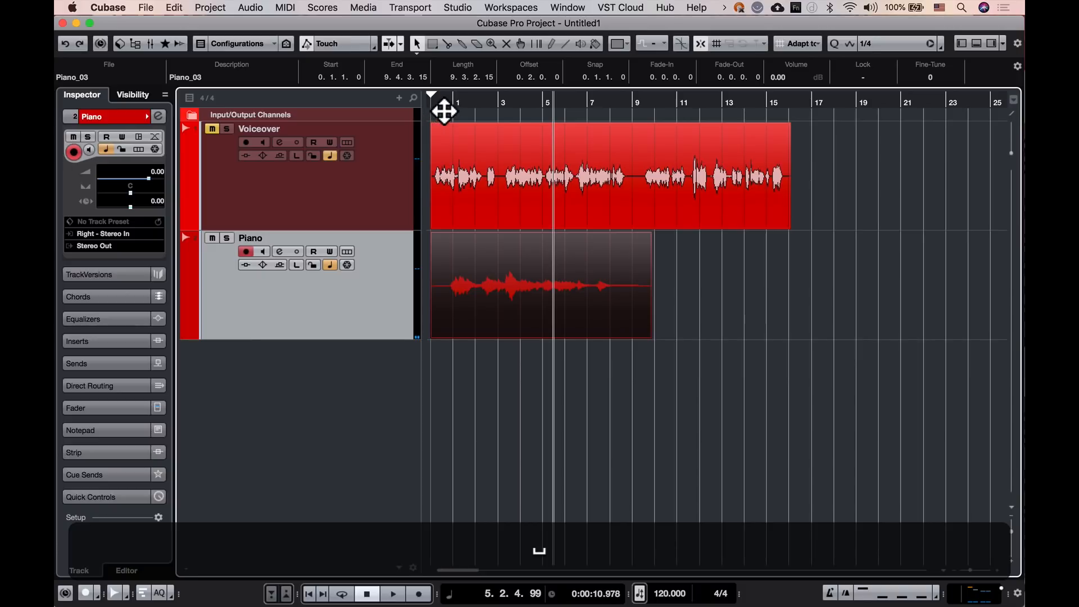
left_click(442, 102)
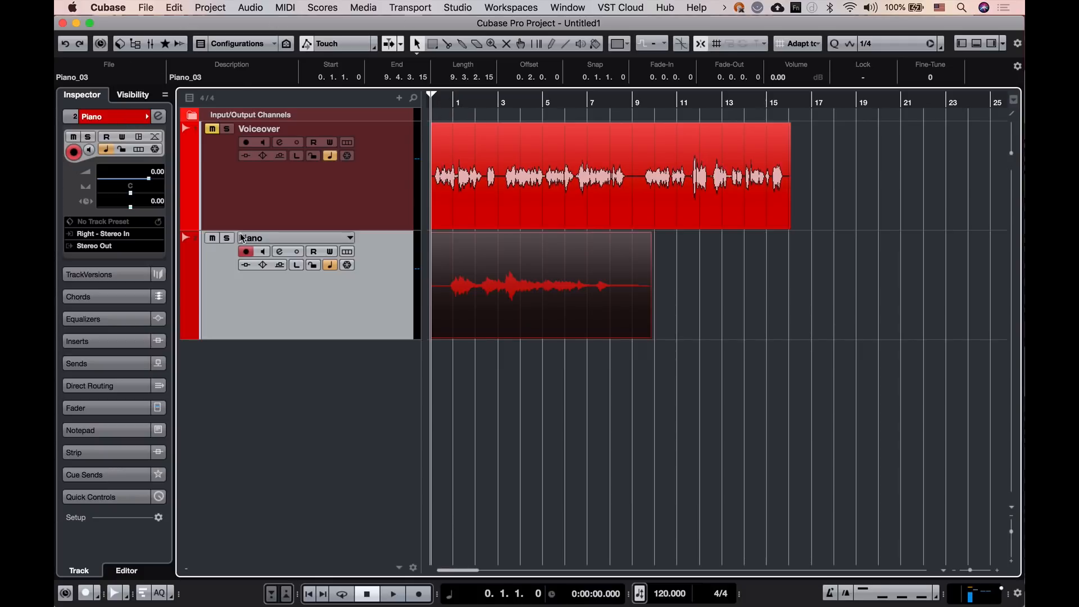
- Open the Piano track's channel settings below the Voiceover event and play the recording to examine its spectrum and level
left_click(278, 253)
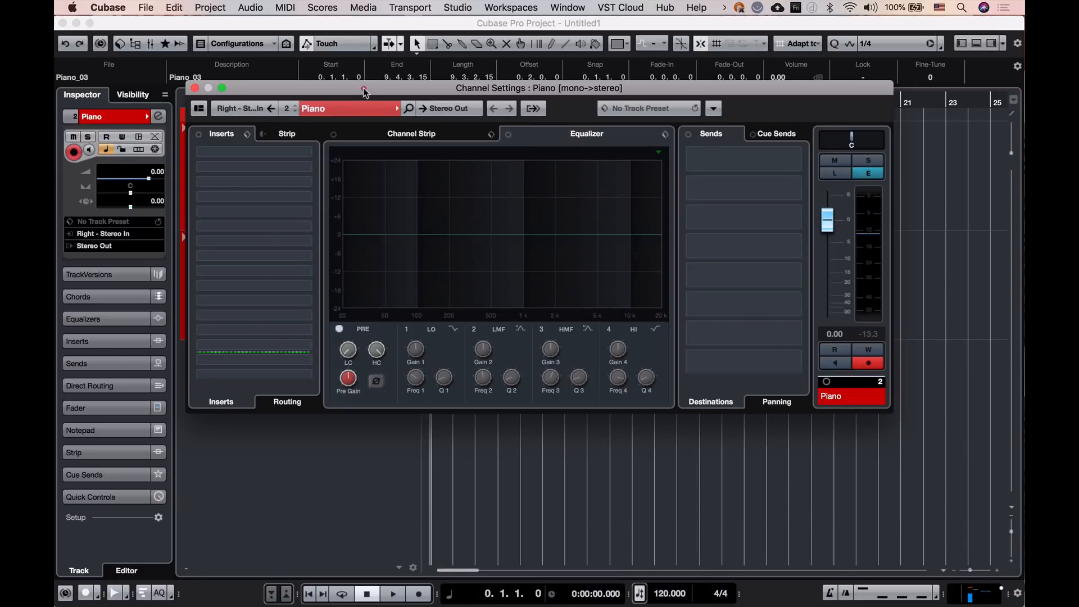
left_click_drag(365, 92, 380, 242)
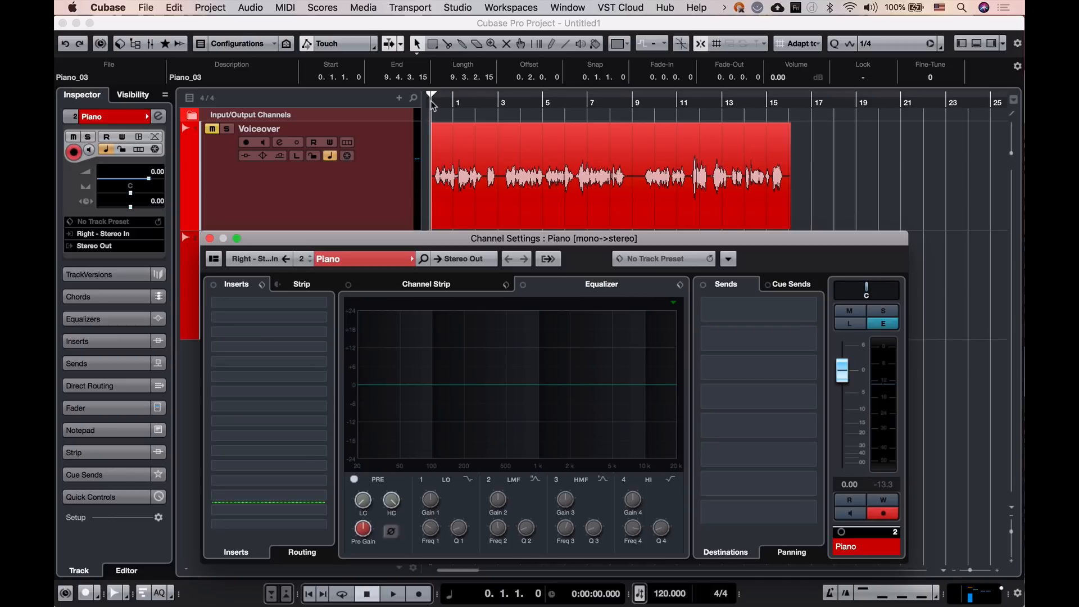
key("space")
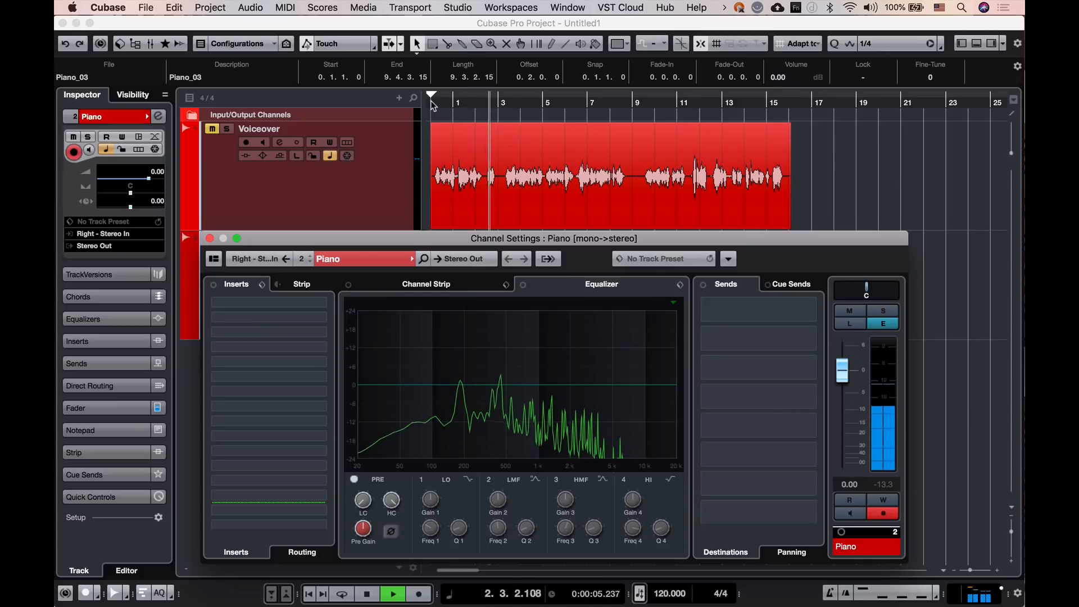
key("space")
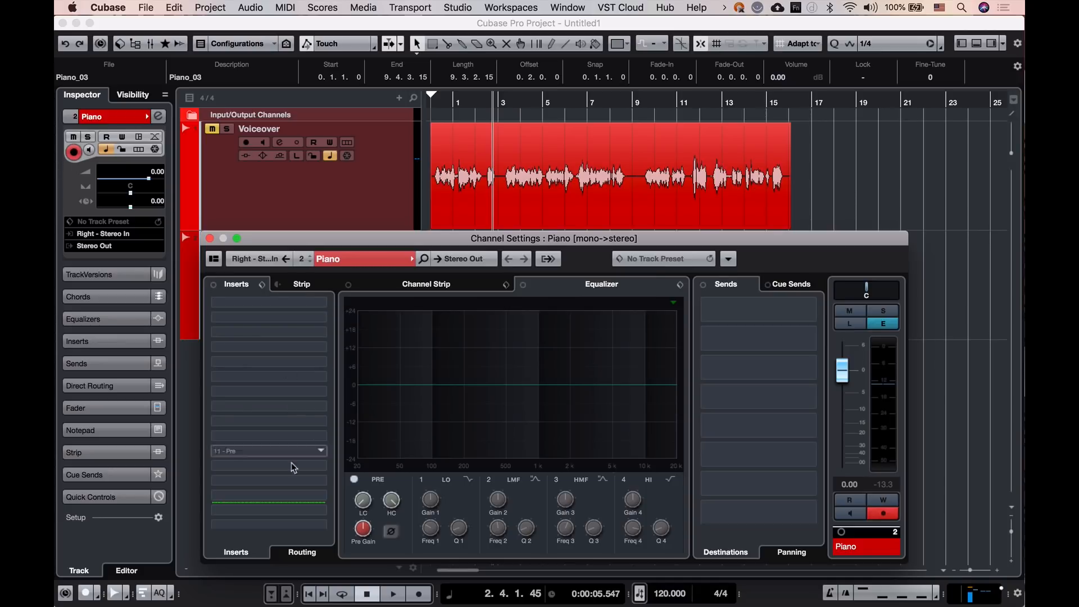
- Load the REVerence reverb into the Piano channel's first insert slot and bring its window fully into view
left_click(323, 302)
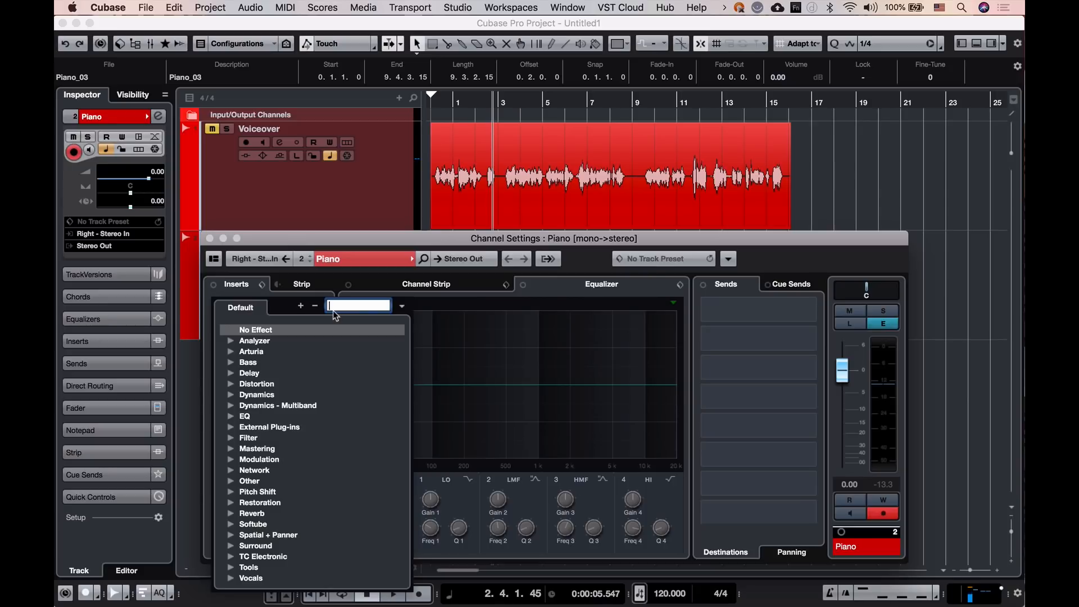
left_click(315, 306)
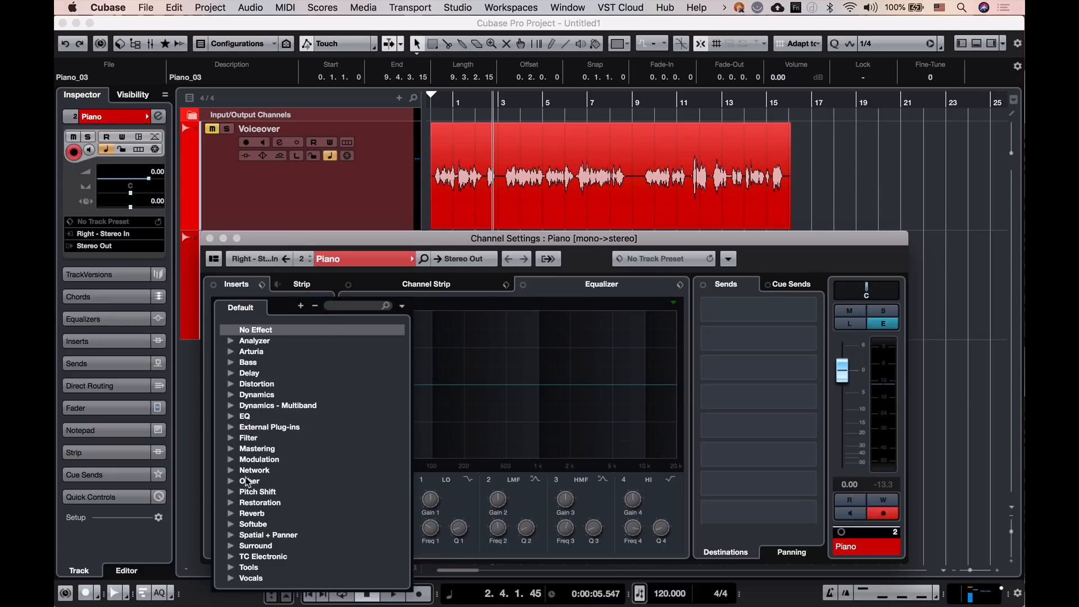
scroll(248, 482, "down", 5)
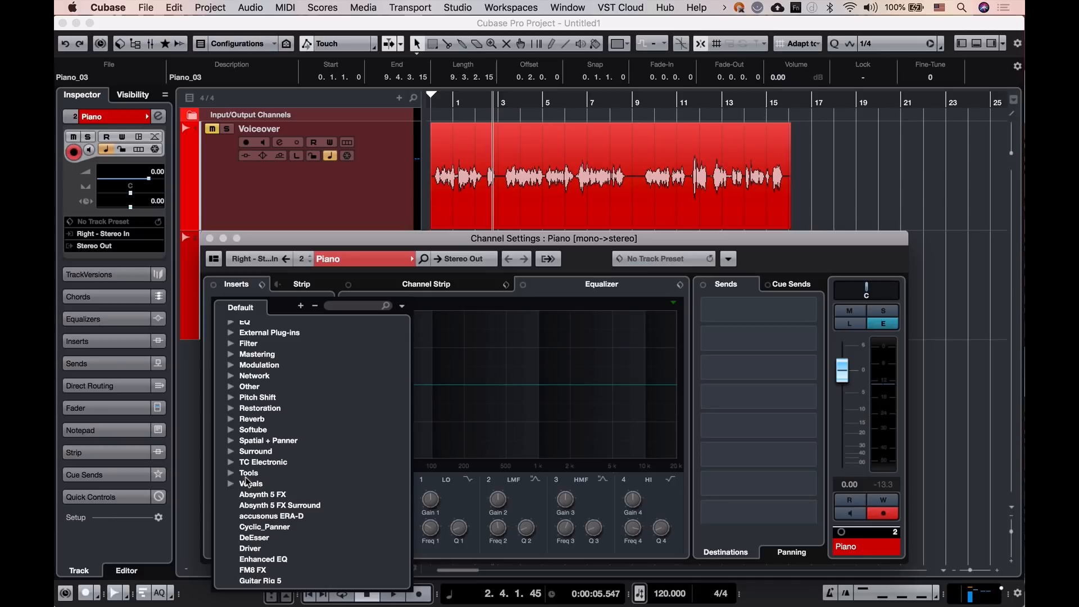
left_click(230, 419)
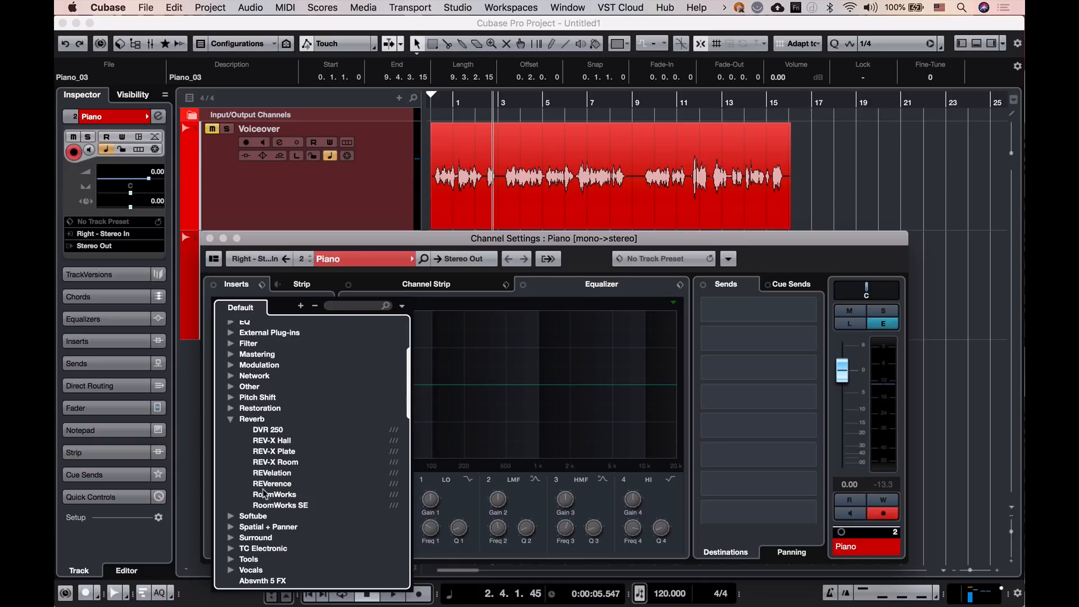
left_click(275, 482)
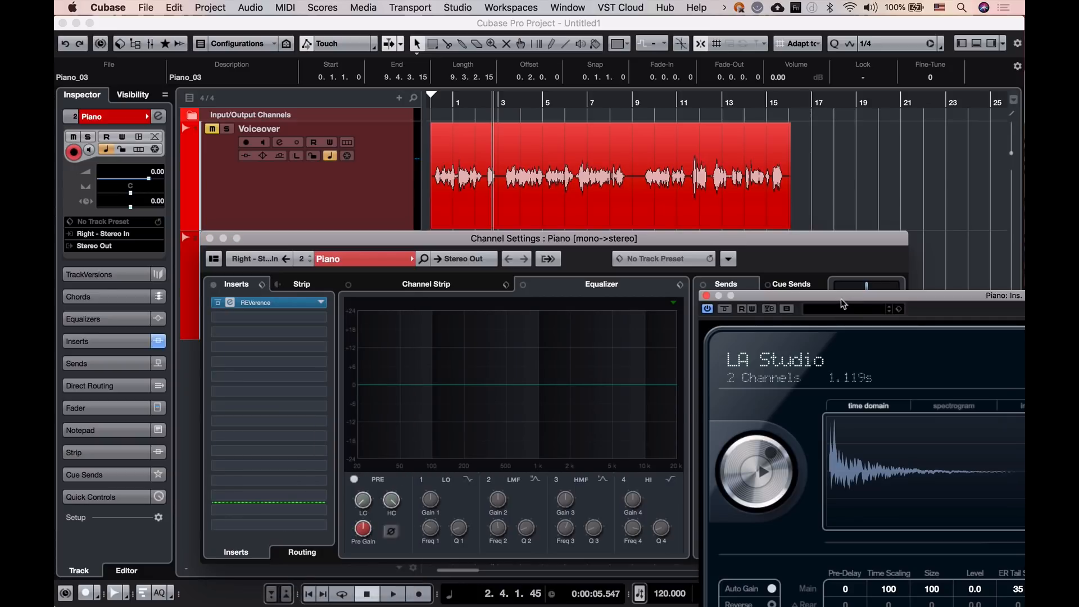
left_click_drag(841, 298, 379, 188)
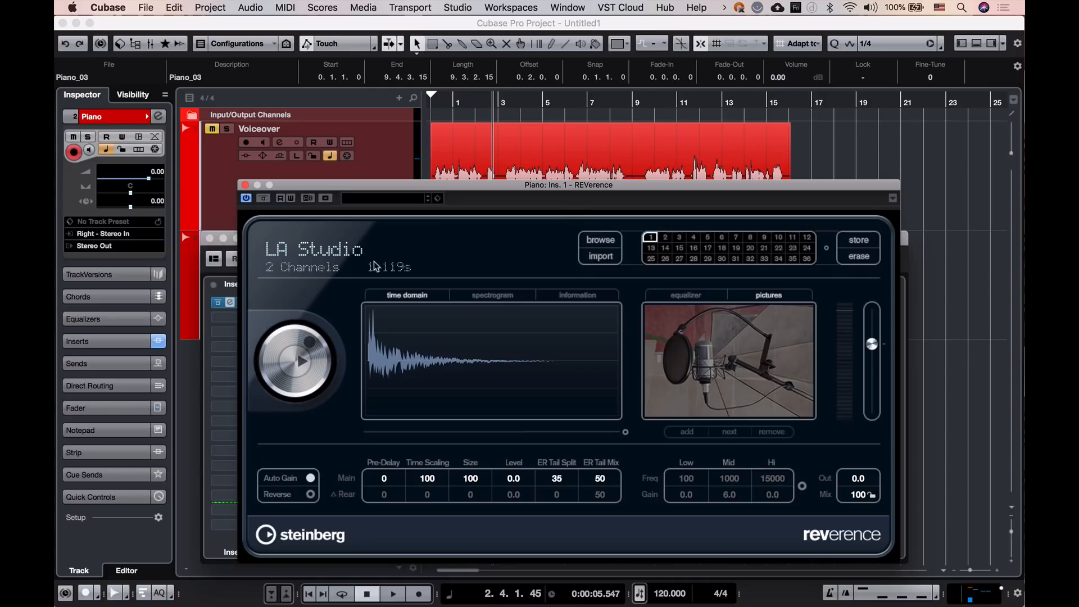
- Load the Bright Viennese Hall preset in REVerence and audition the piano from the project start
left_click(589, 239)
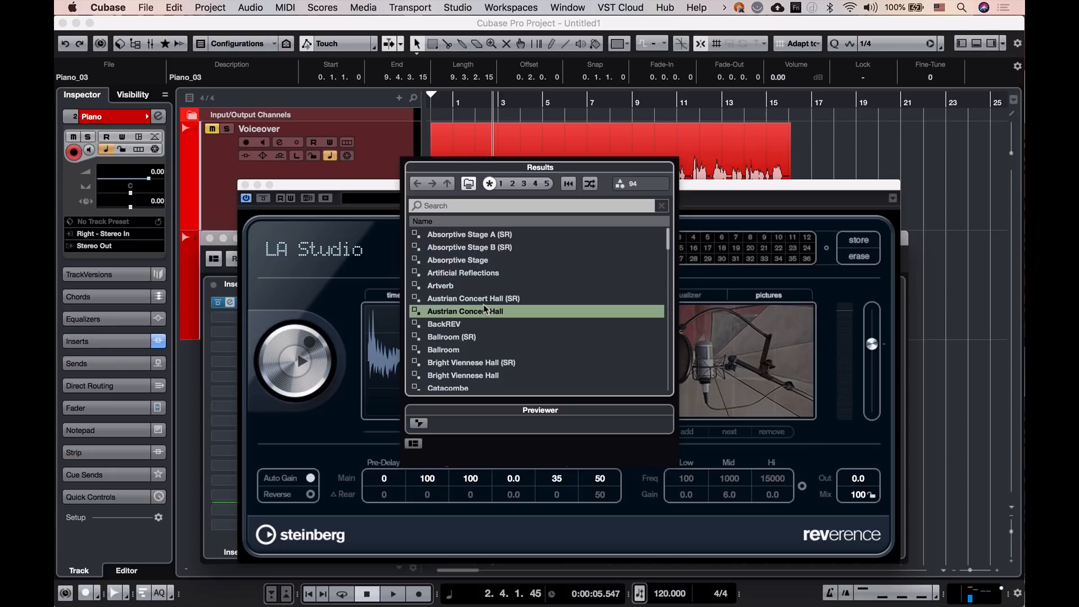
left_click(463, 375)
double_click(464, 376)
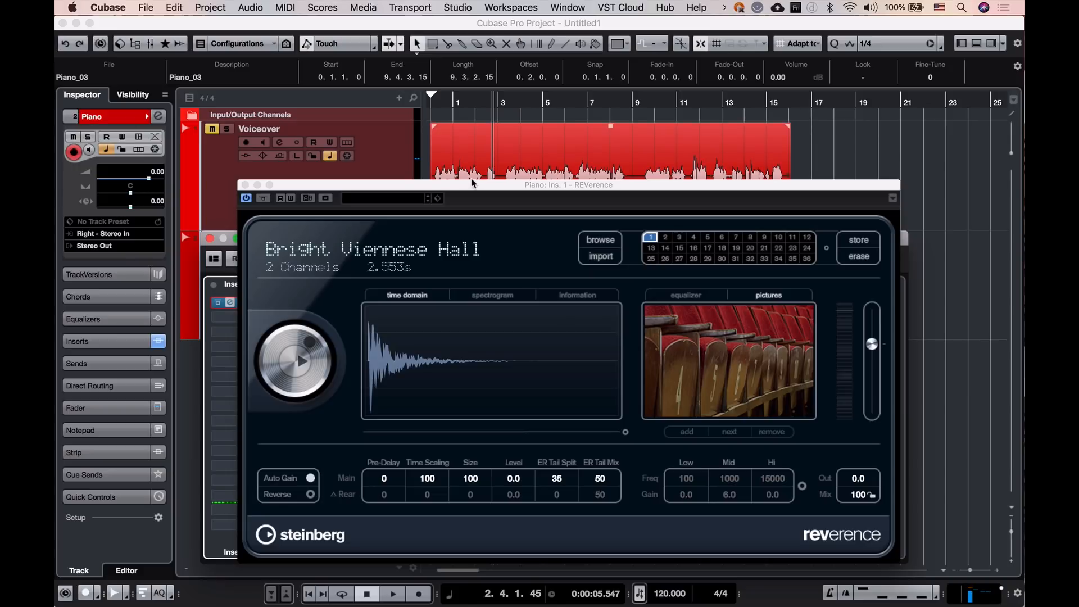
left_click(439, 104)
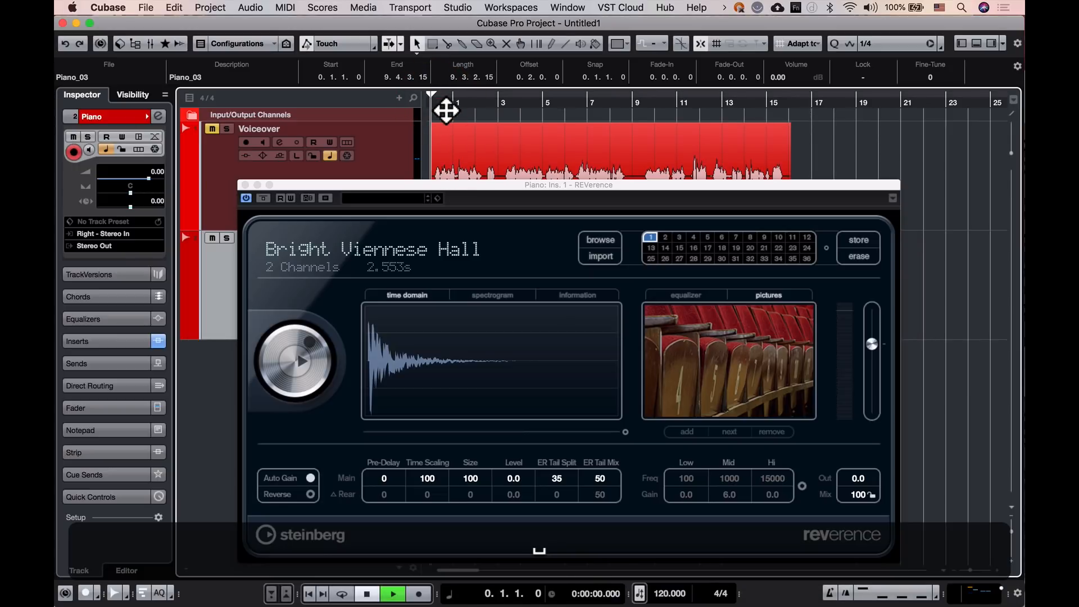
key("space")
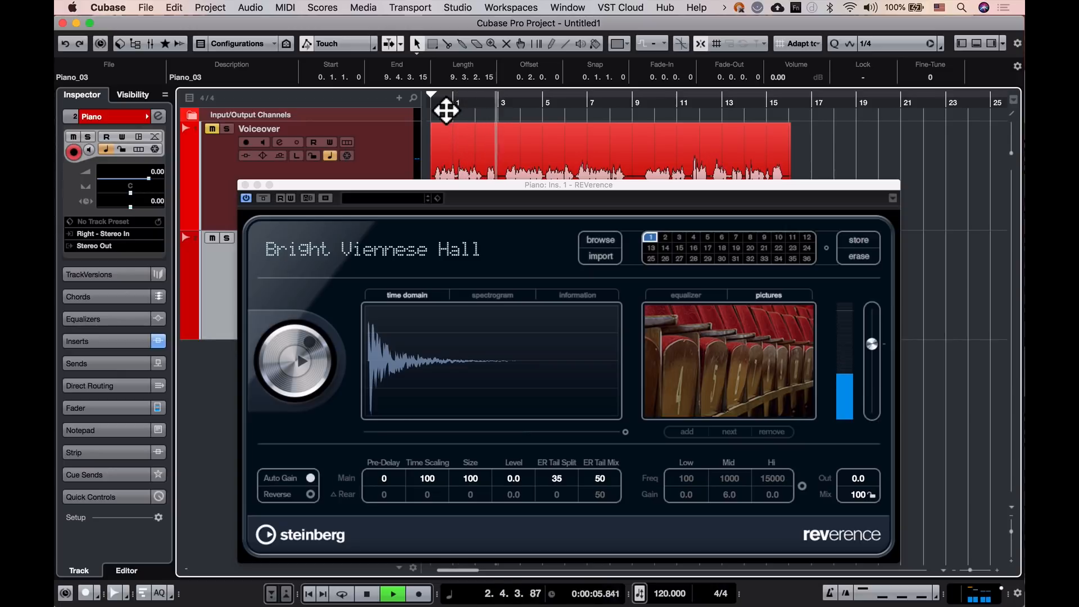
key("space")
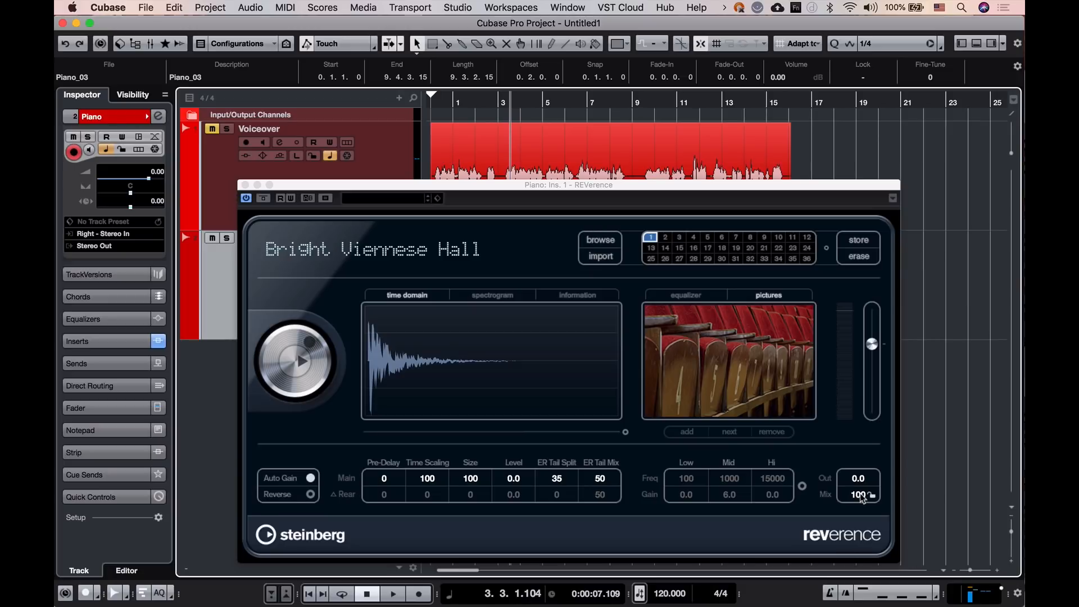
- Set the REVerence mix to 48 while auditioning the piano, and close the plug-in window
left_click_drag(857, 497, 861, 606)
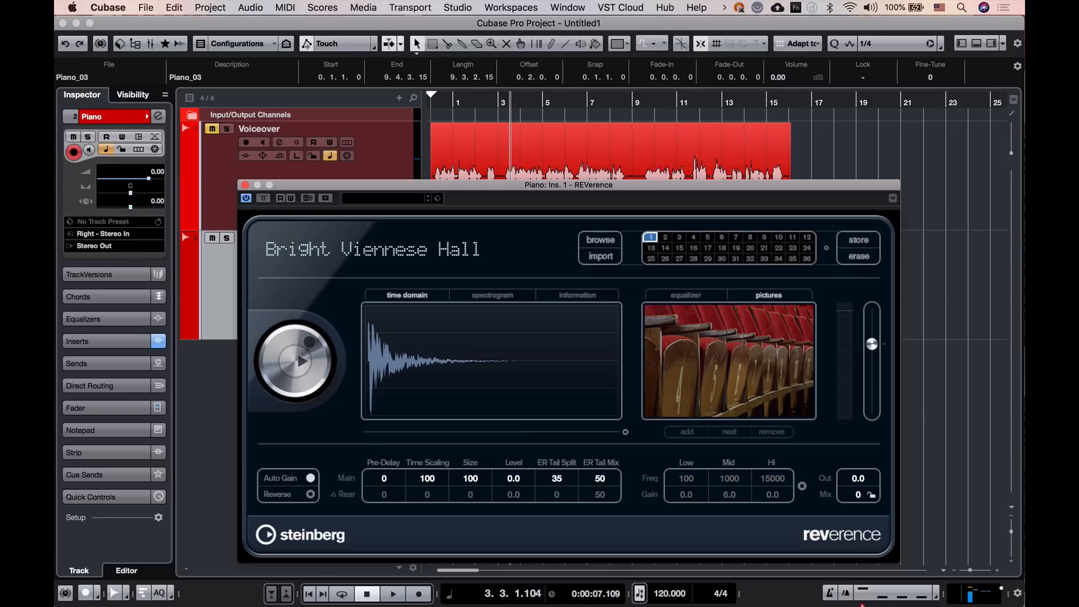
left_click_drag(862, 606, 880, 459)
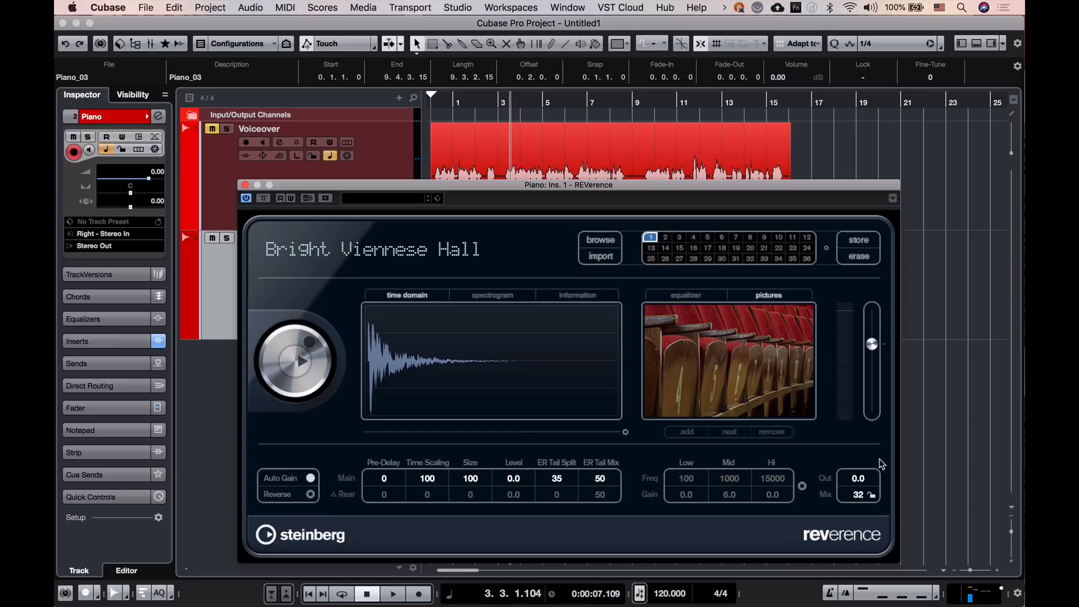
left_click(454, 106)
key("space")
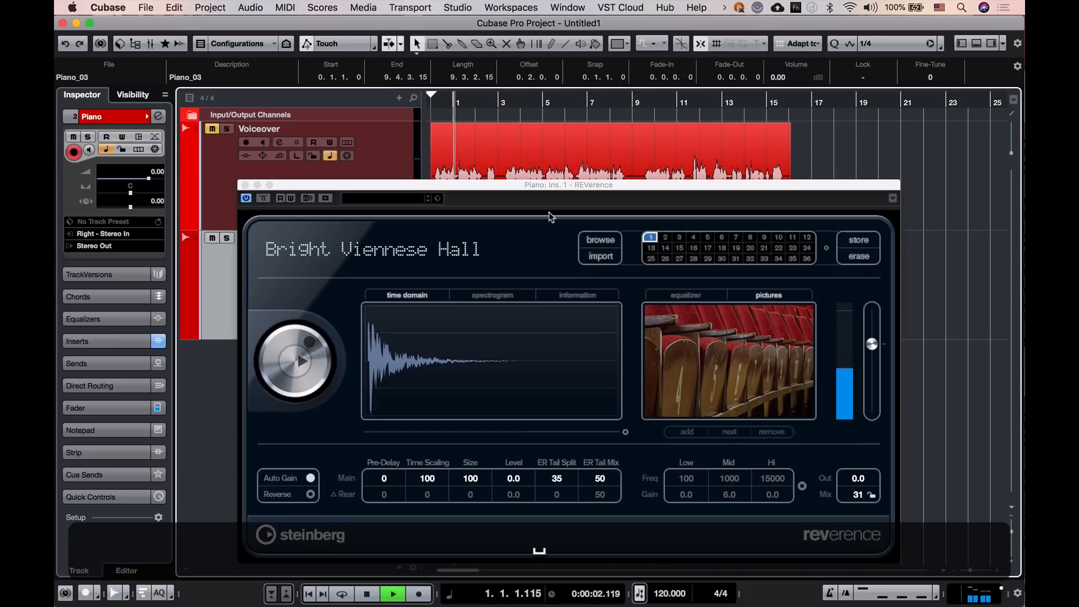
mouse_move(858, 494)
left_mouse_down()
mouse_move(851, 605)
mouse_move(851, 512)
left_mouse_up()
key("space")
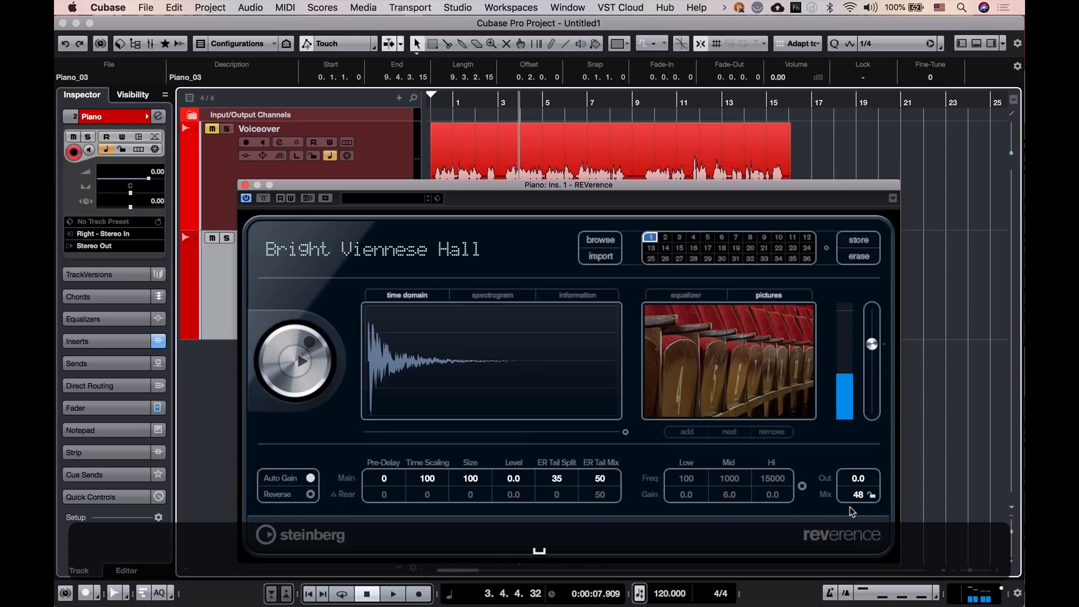
left_click(245, 185)
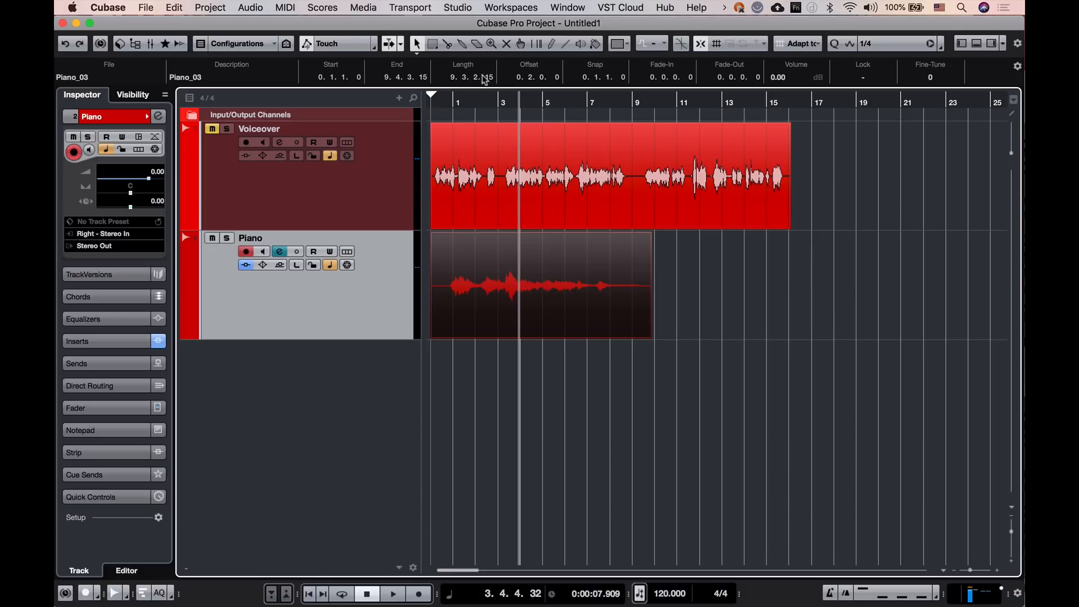
- Reopen the Piano channel settings and add EQ band 4 at about 4.19 kHz and -0.4 dB while playing from bar 1
left_click(454, 109)
left_click(279, 252)
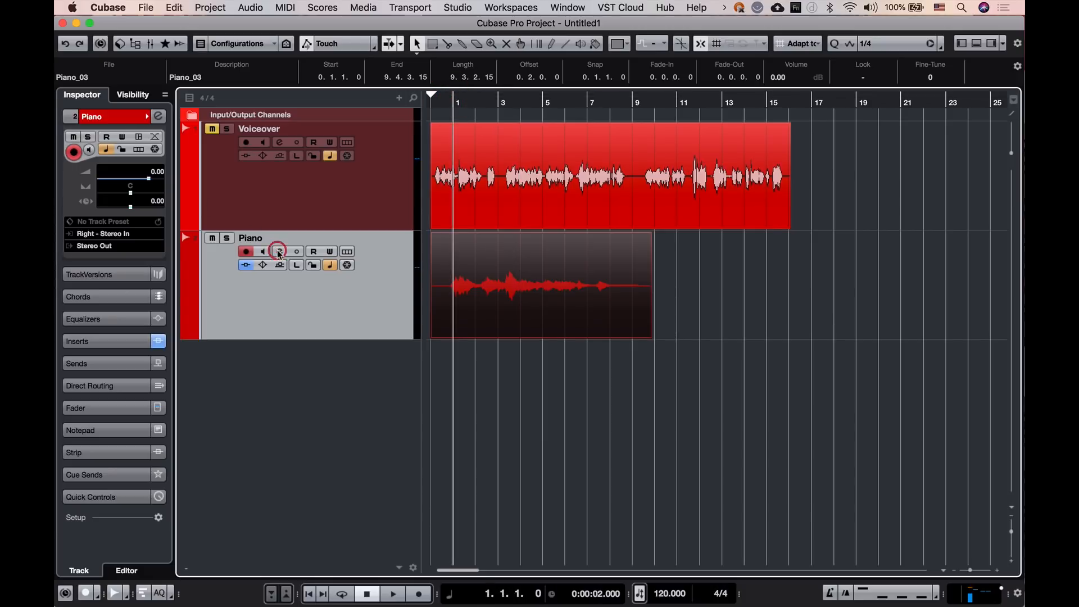
key("space")
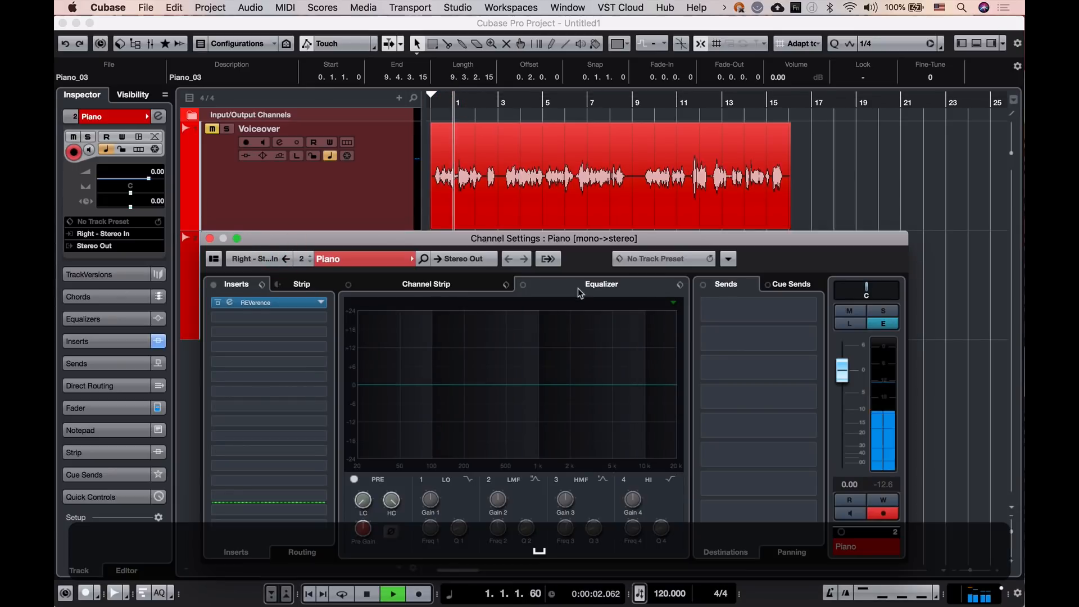
left_click(605, 386)
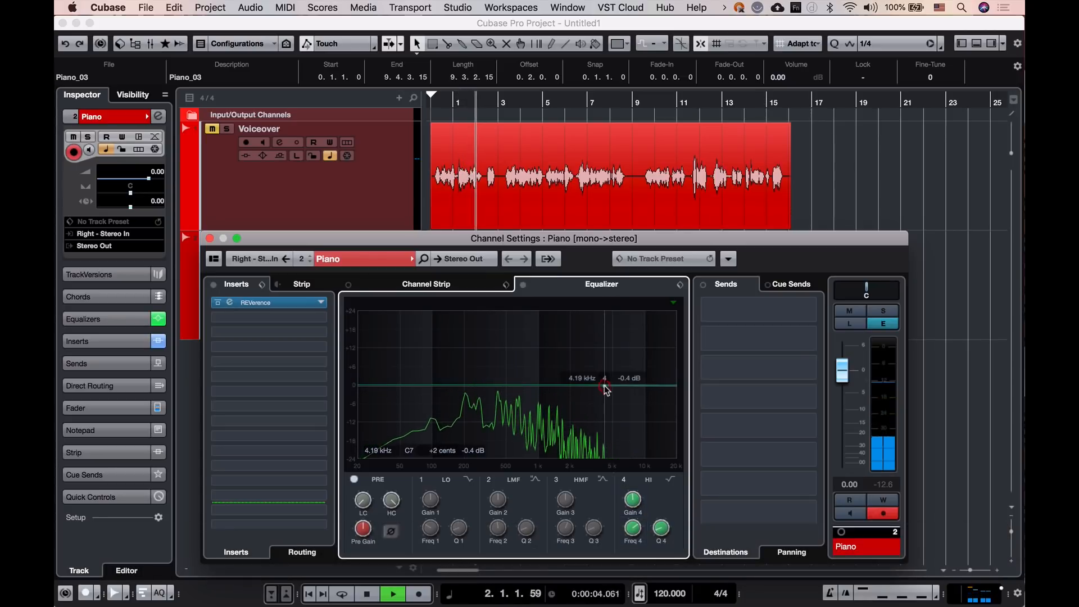
key("space")
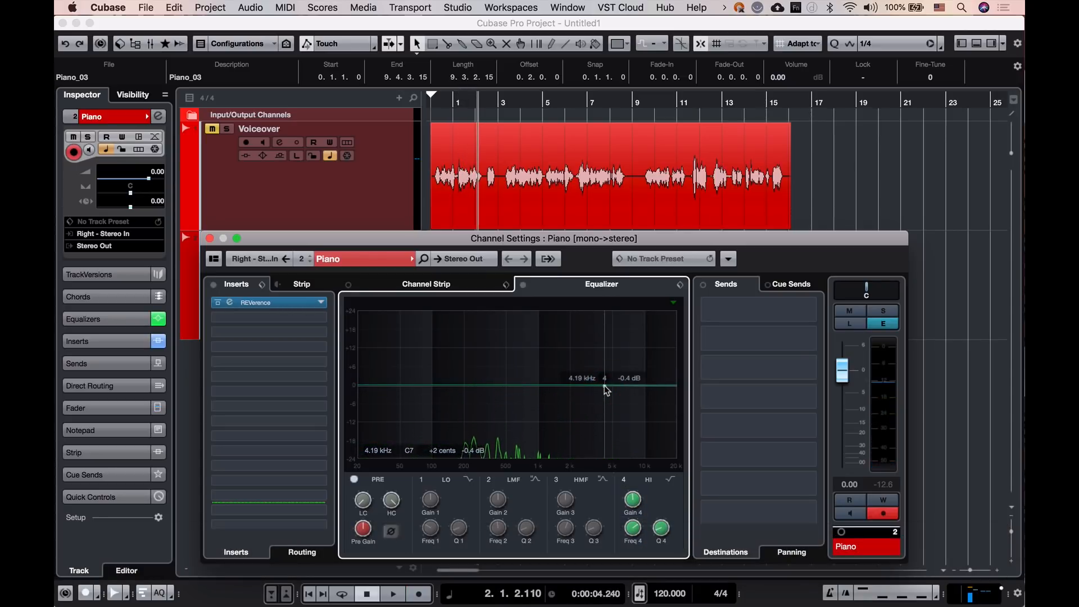
- Boost EQ band 3 to about 2.8 dB at 3.18 kHz, audition the piano, and close the channel settings
left_click(570, 386)
left_click_drag(571, 386, 592, 375)
key("space")
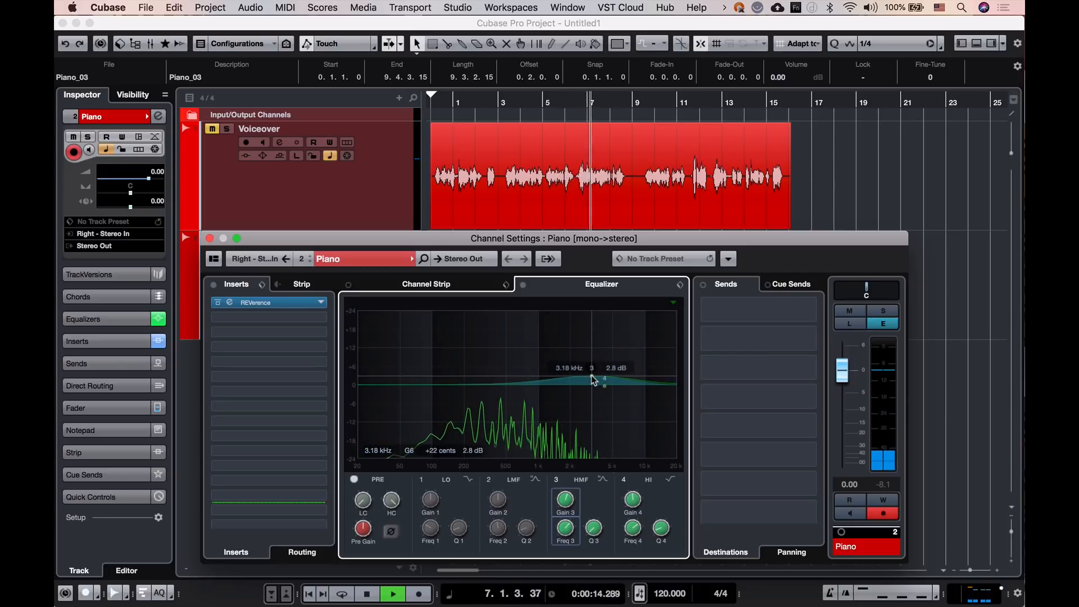
key("space")
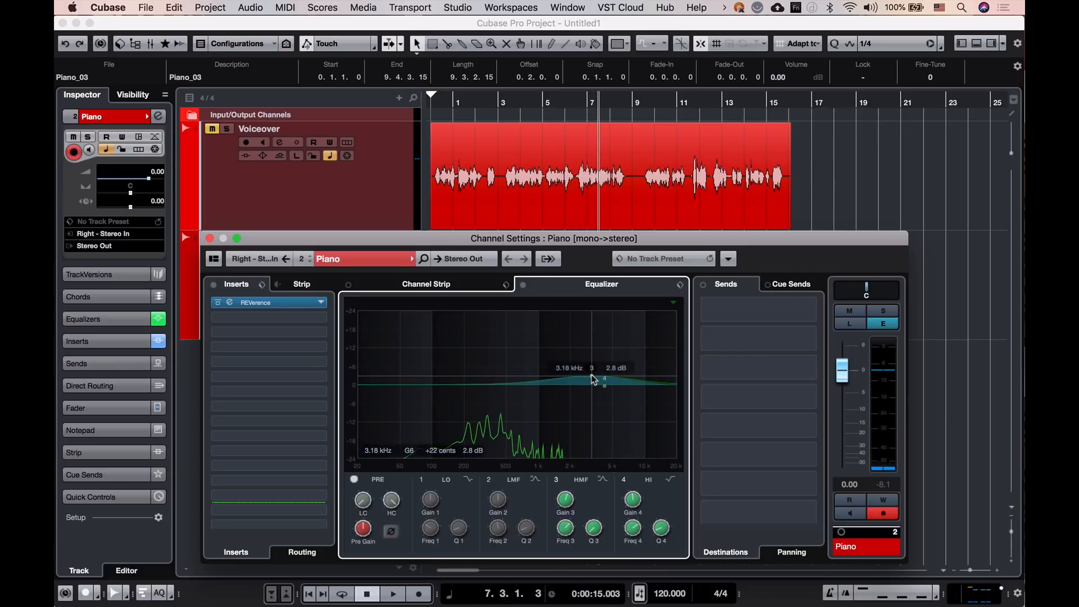
left_click(209, 238)
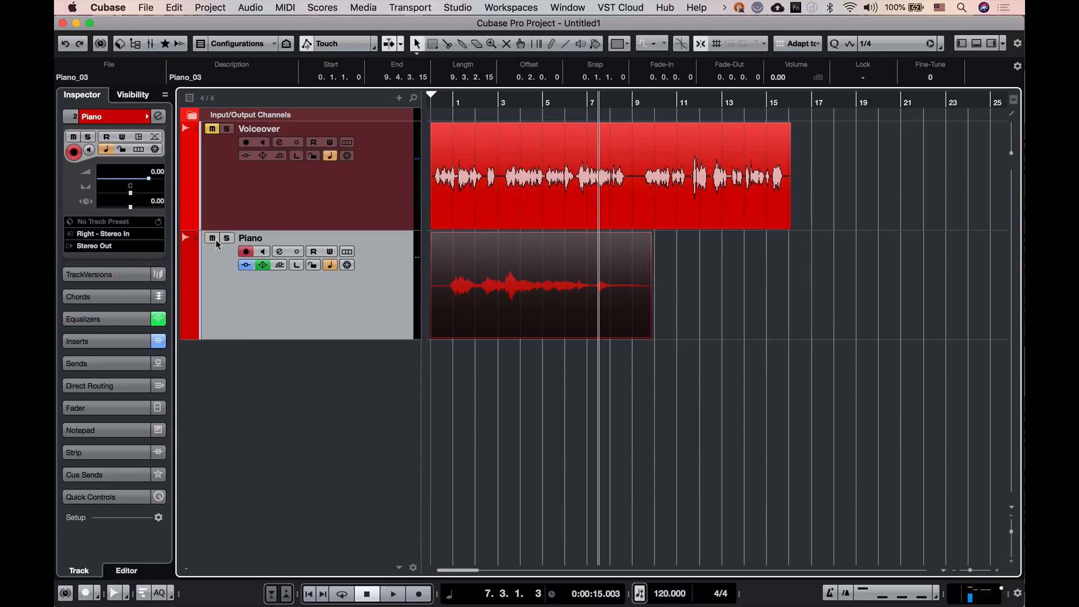
- Add one instrument track using HALion Sonic SE, with its output routed to Stereo Out
left_click(400, 98)
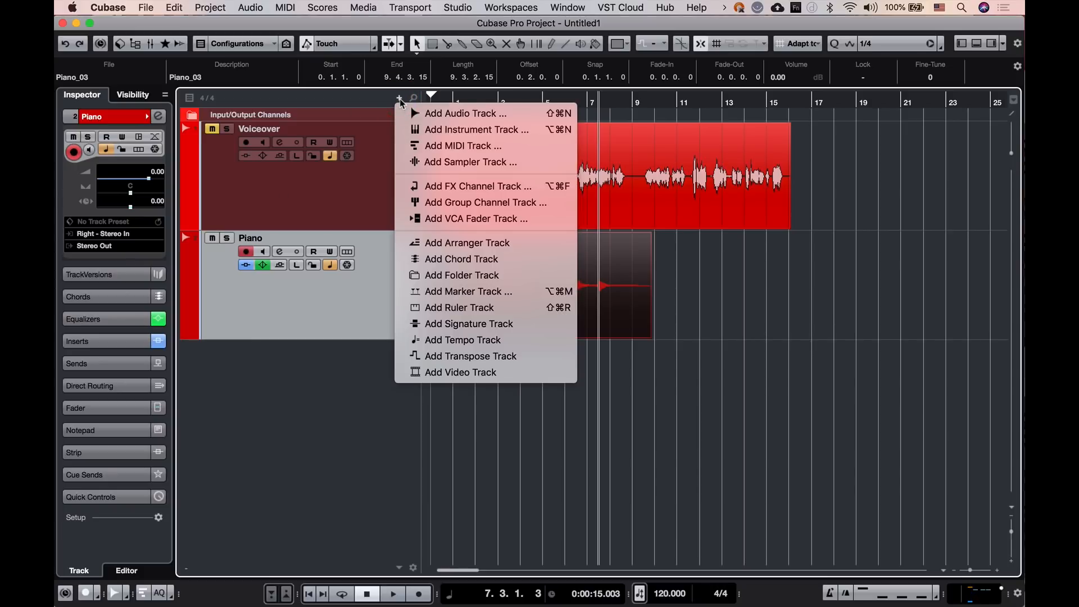
left_click(455, 130)
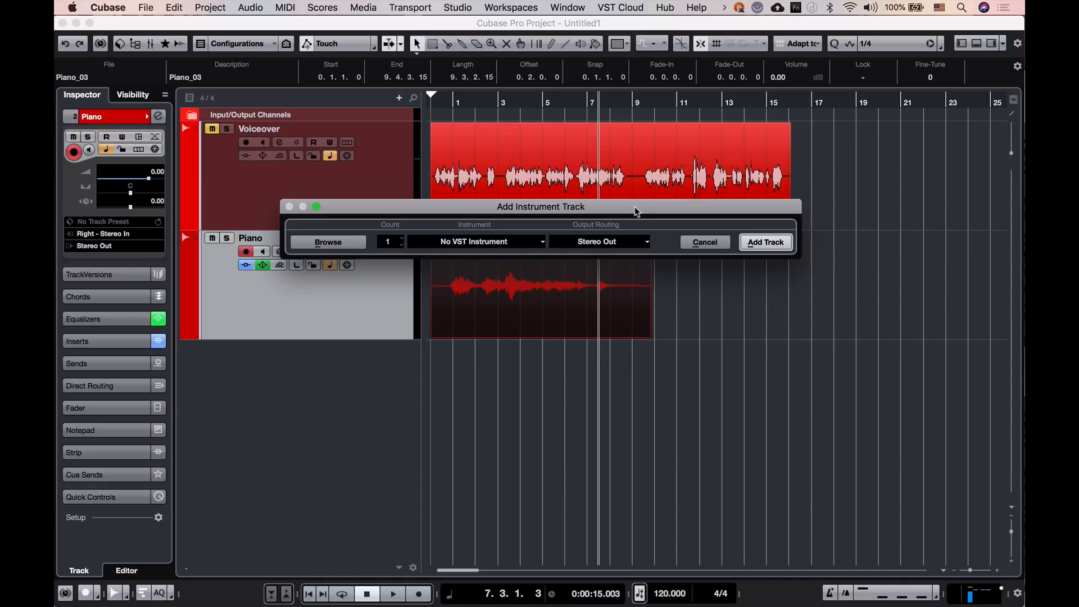
left_click(479, 247)
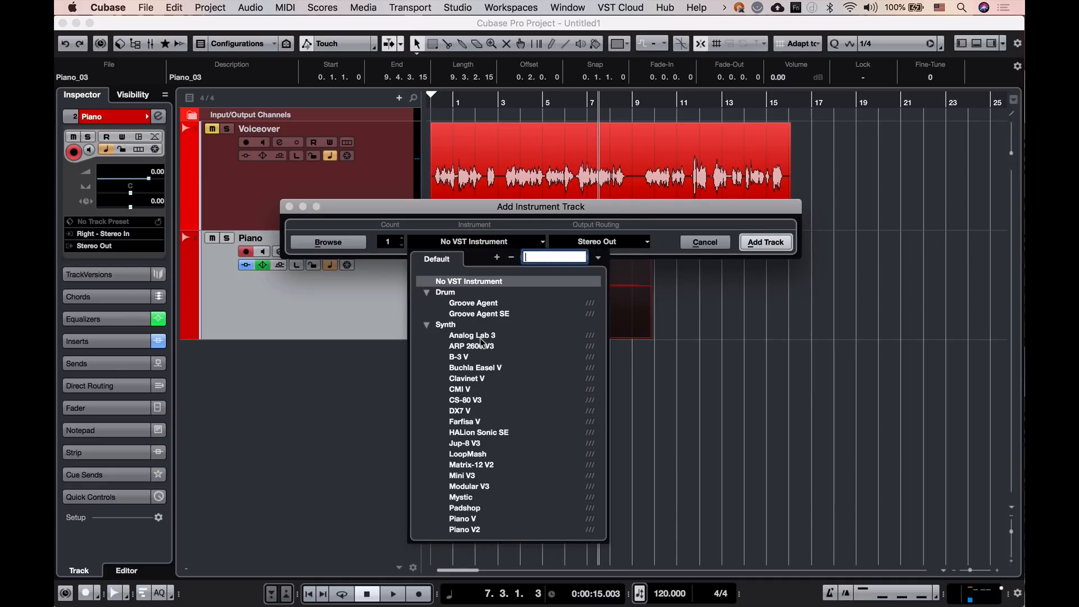
scroll(482, 342, "down", 10)
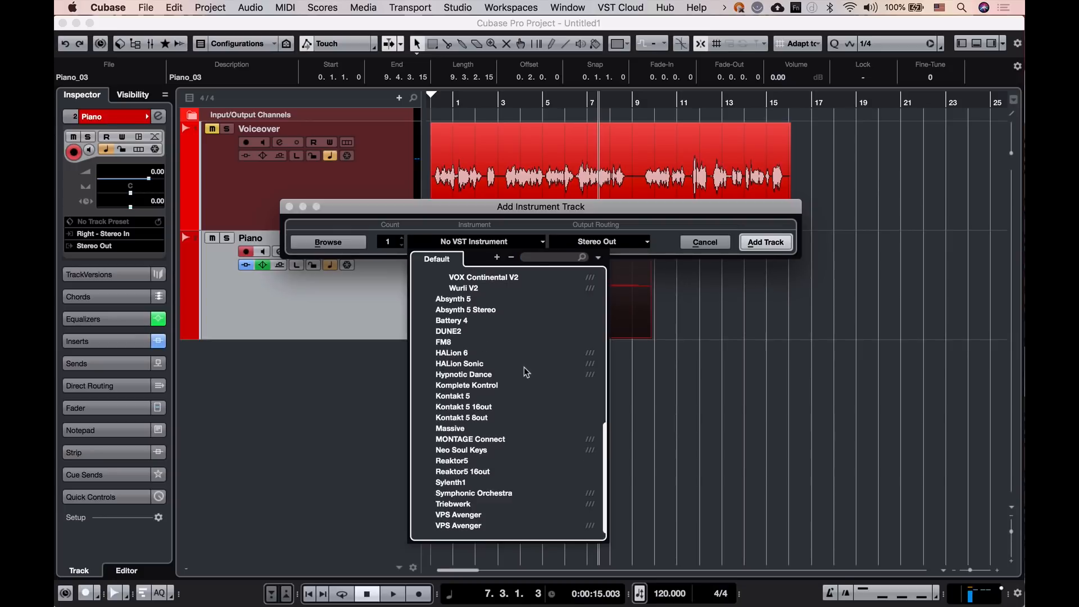
scroll(524, 369, "up", 10)
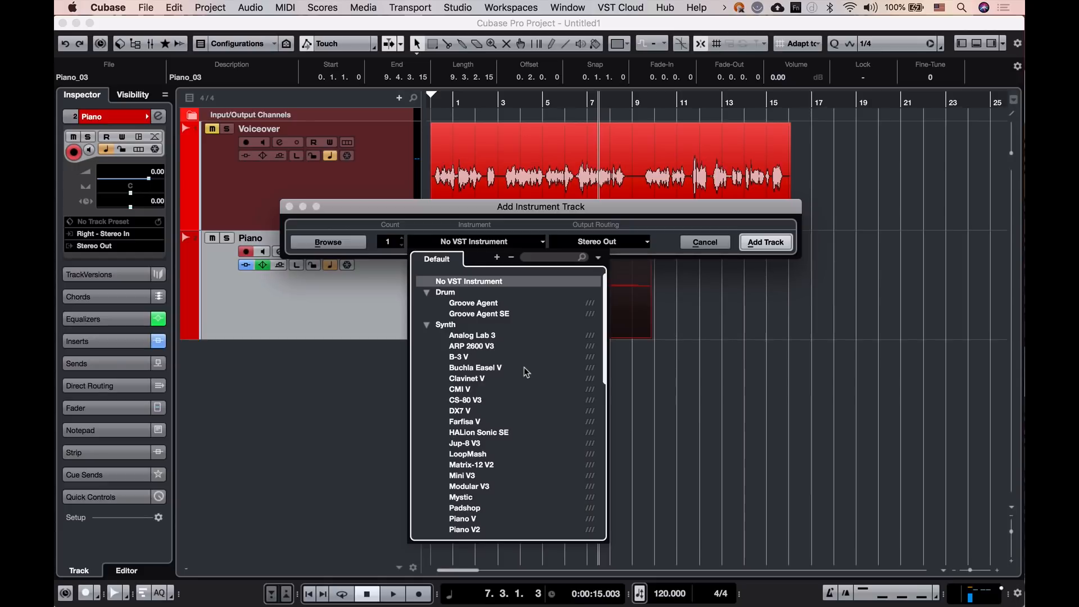
left_click(534, 258)
type("hal")
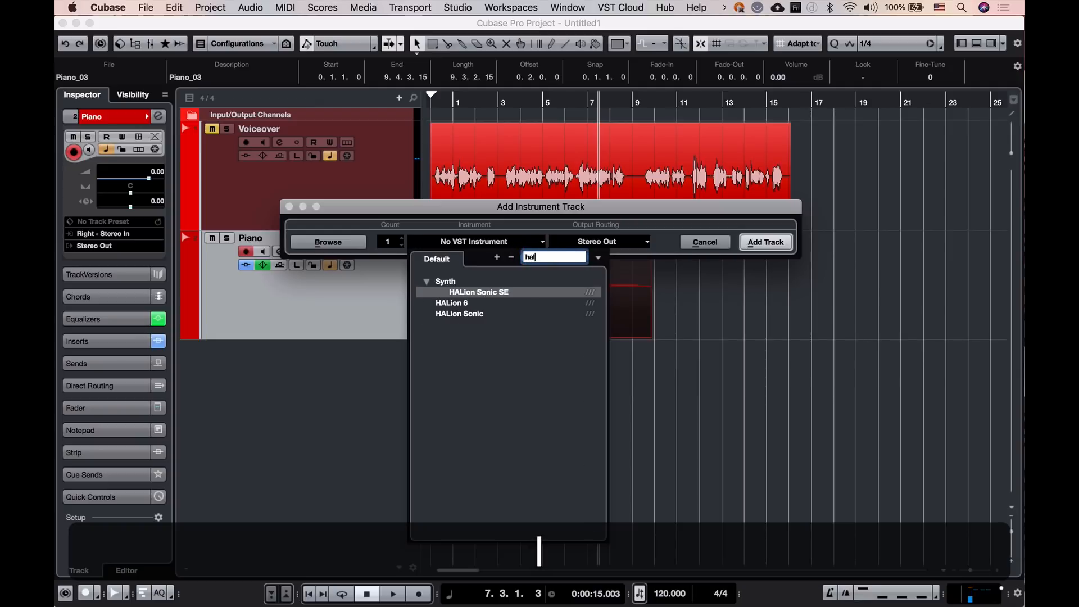
type("ion")
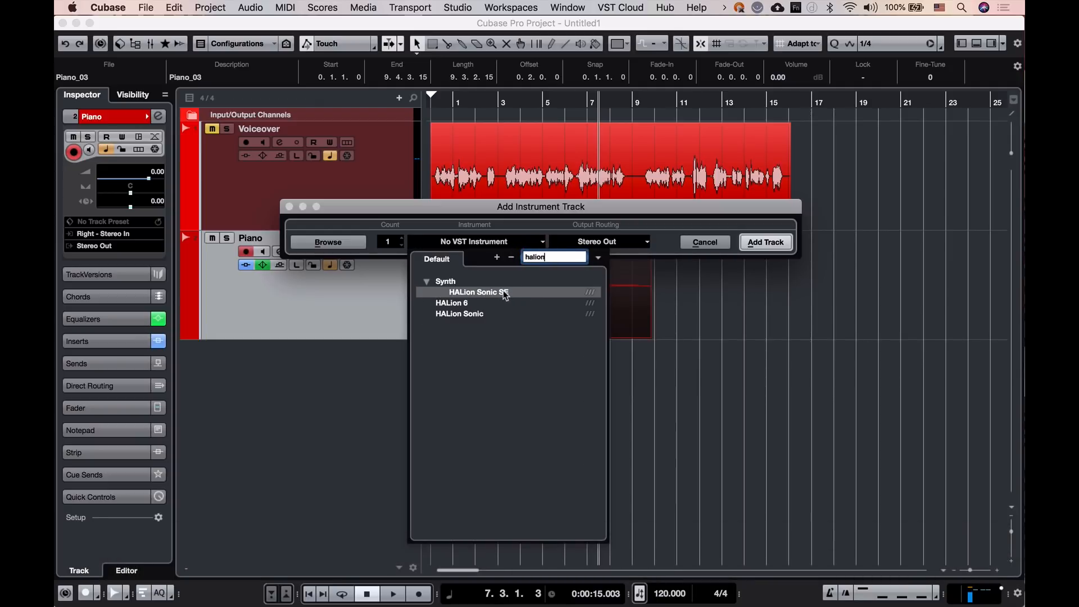
left_click(505, 293)
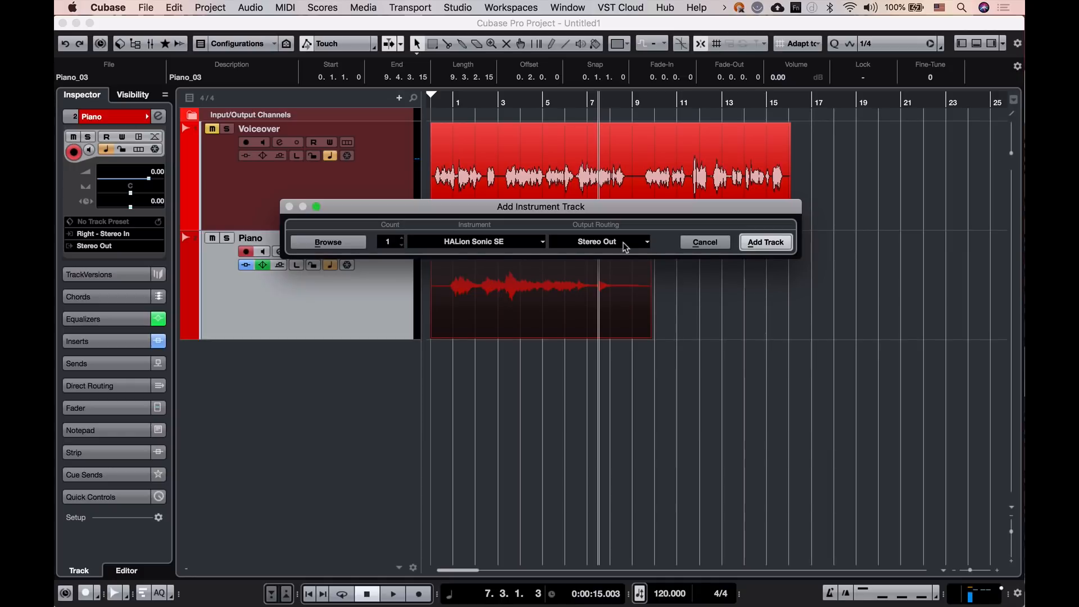
left_click(765, 242)
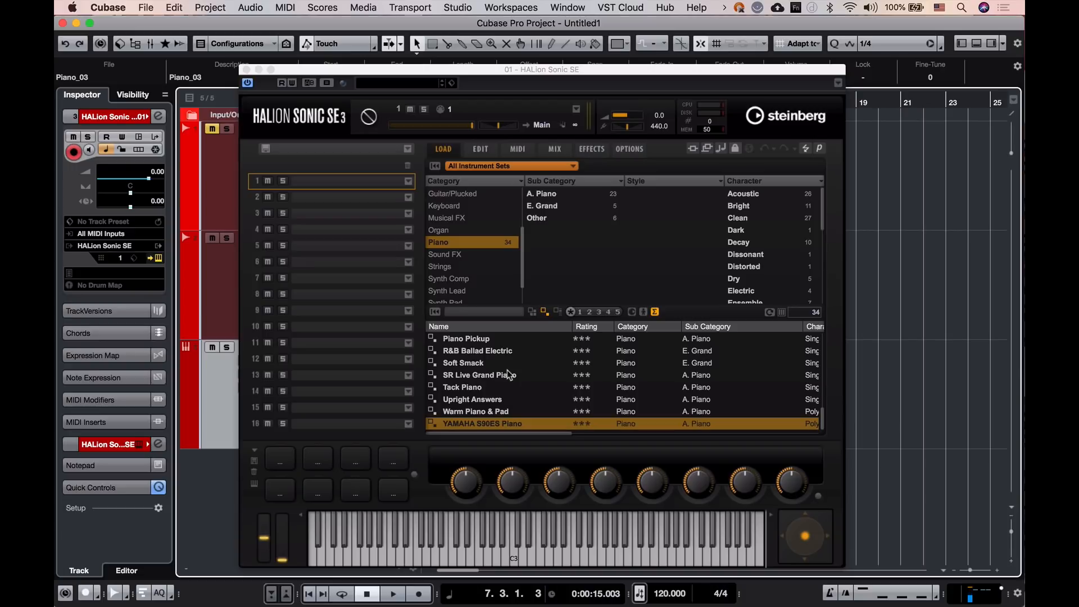
- Browse the HALion Sonic SE preset library, with and without the Piano category filter
left_click(482, 239)
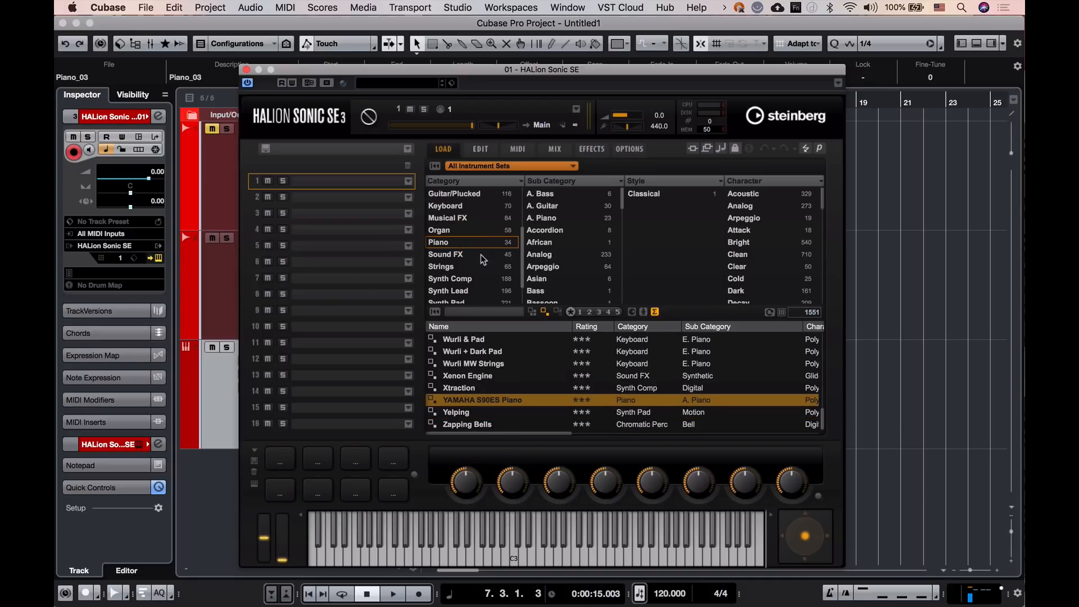
scroll(520, 363, "up", 10)
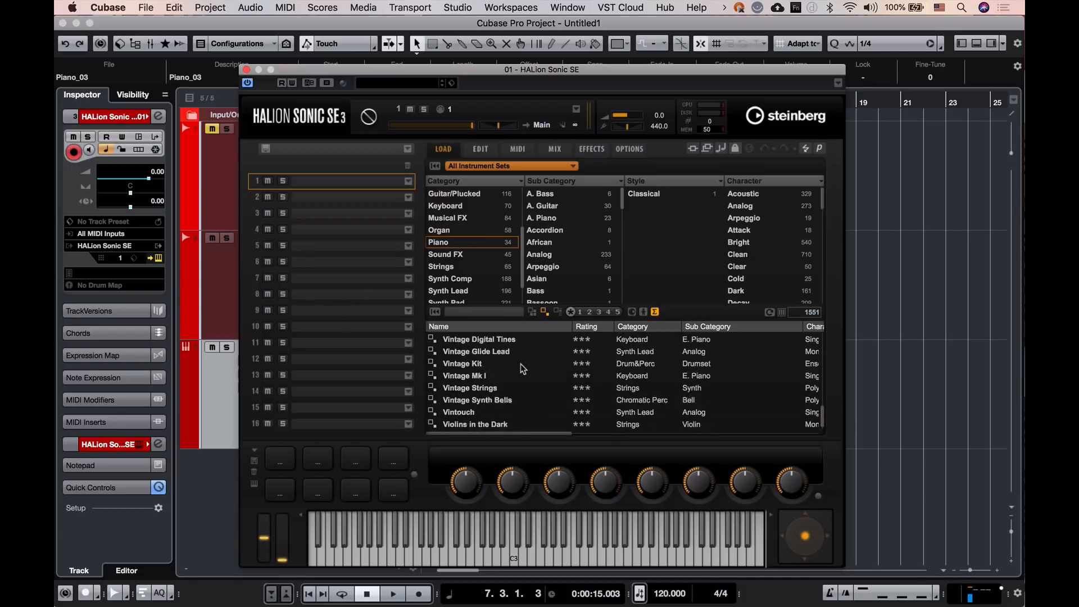
double_click(463, 236)
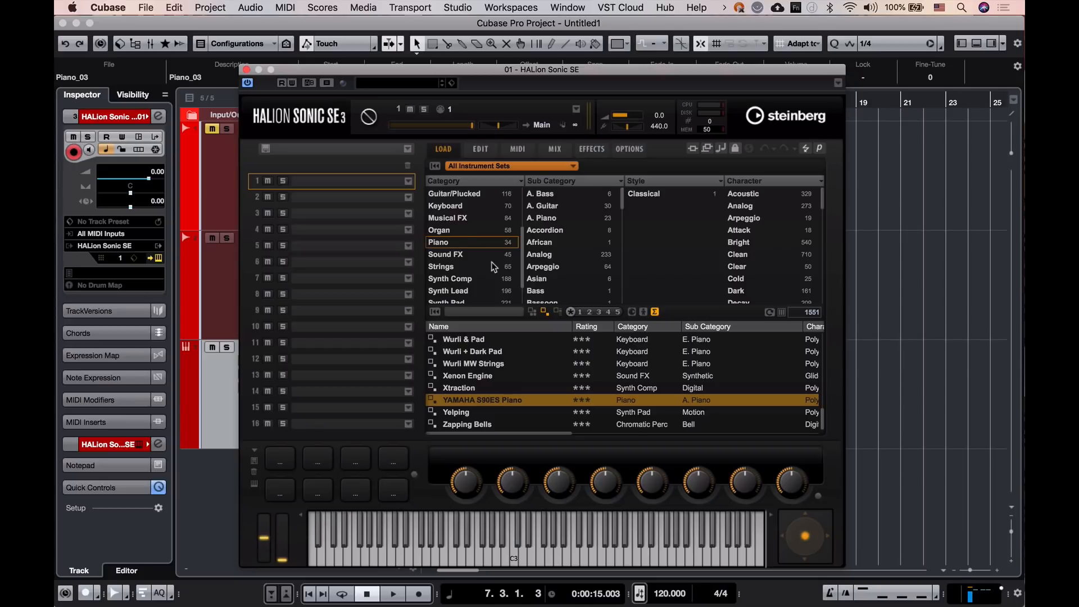
scroll(454, 268, "down", 2)
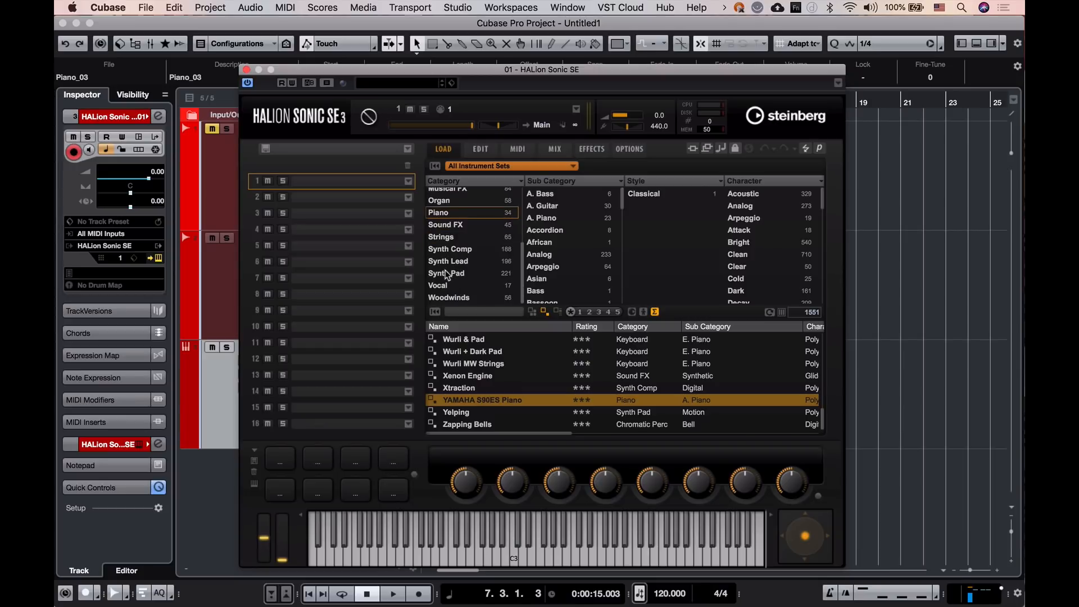
left_click(450, 213)
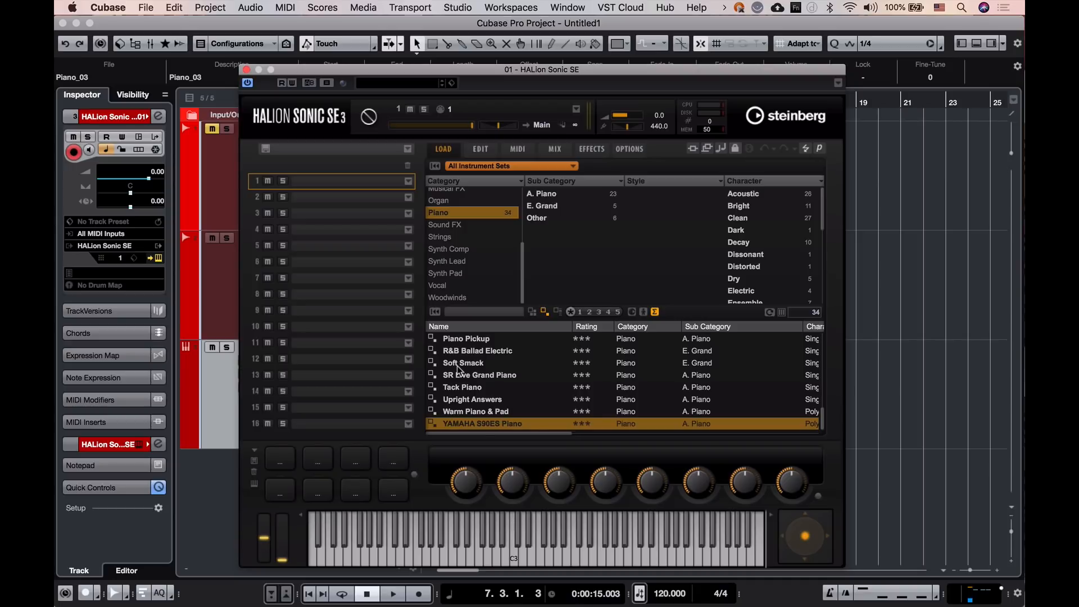
scroll(459, 371, "up", 10)
scroll(459, 374, "down", 5)
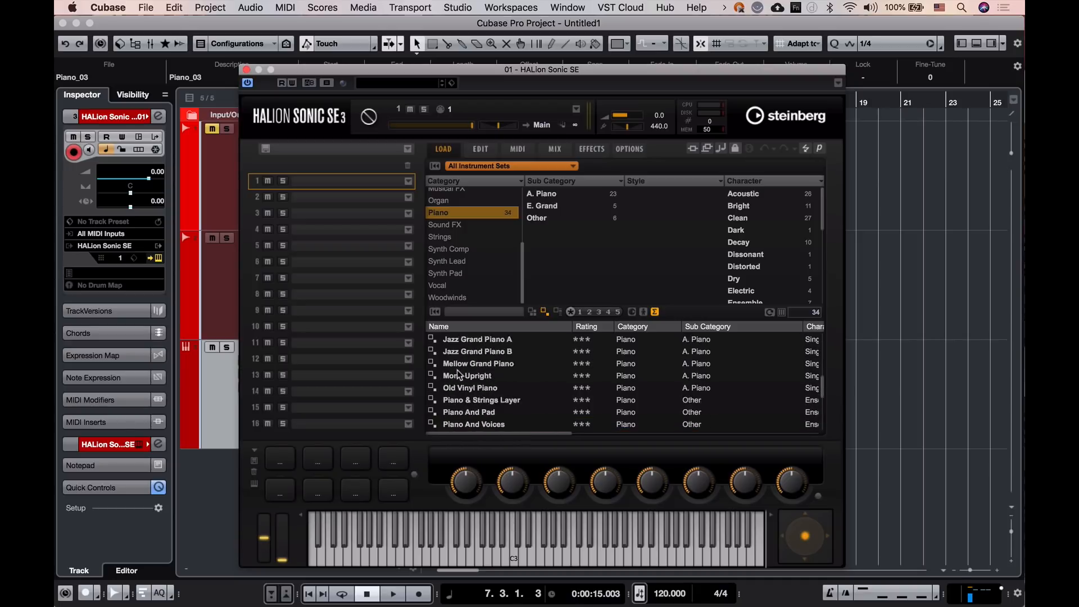
scroll(460, 374, "down", 6)
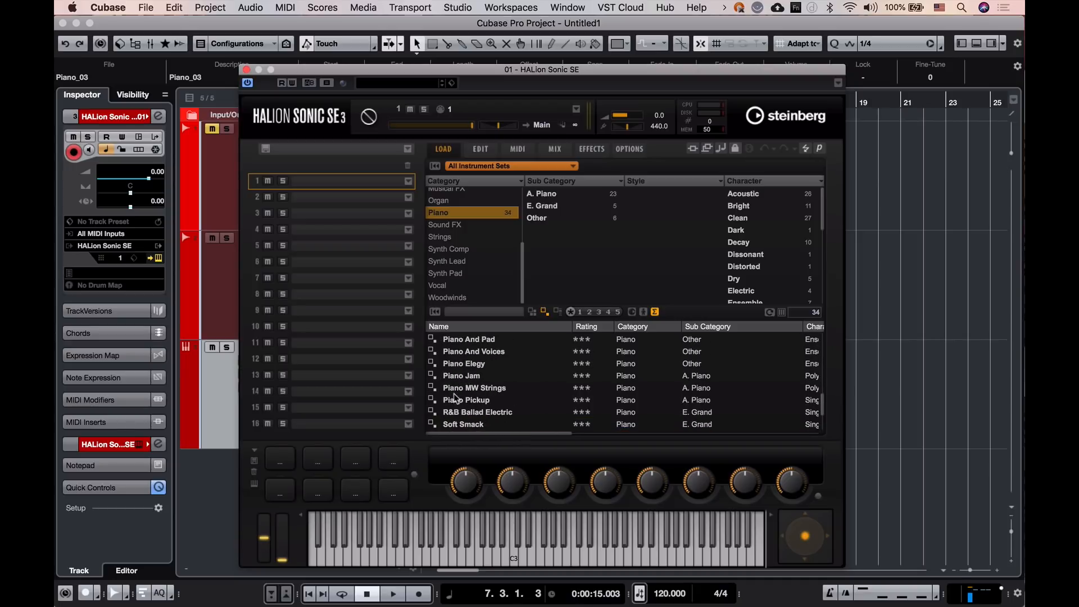
- Filter the presets to the Strings category and load Warm Strings & Pad into slot 1
left_click(439, 238)
scroll(477, 402, "down", 10)
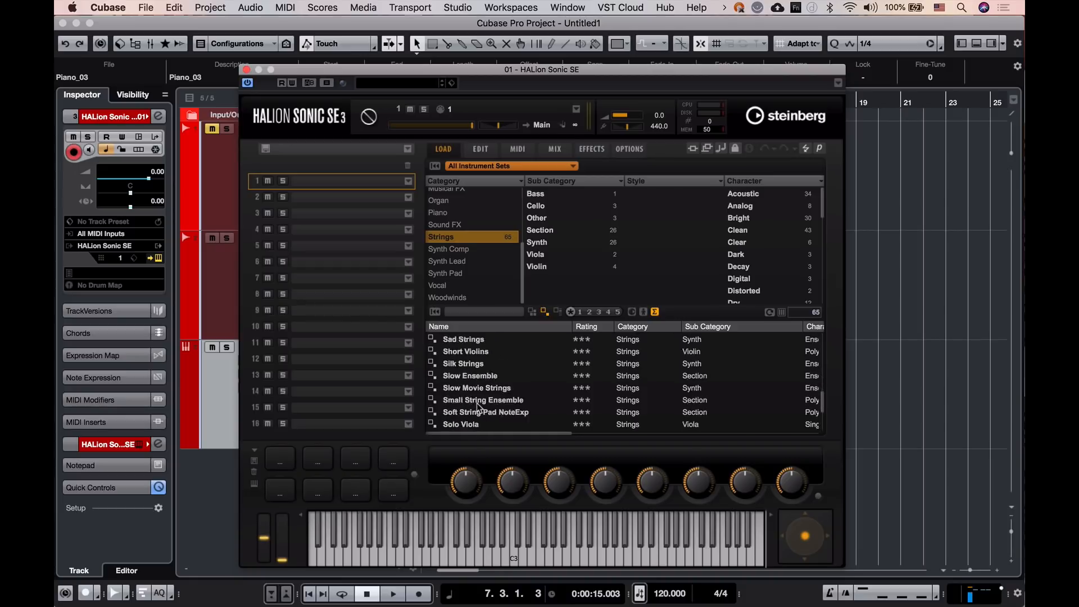
scroll(477, 407, "down", 5)
scroll(478, 407, "up", 12)
scroll(478, 407, "down", 8)
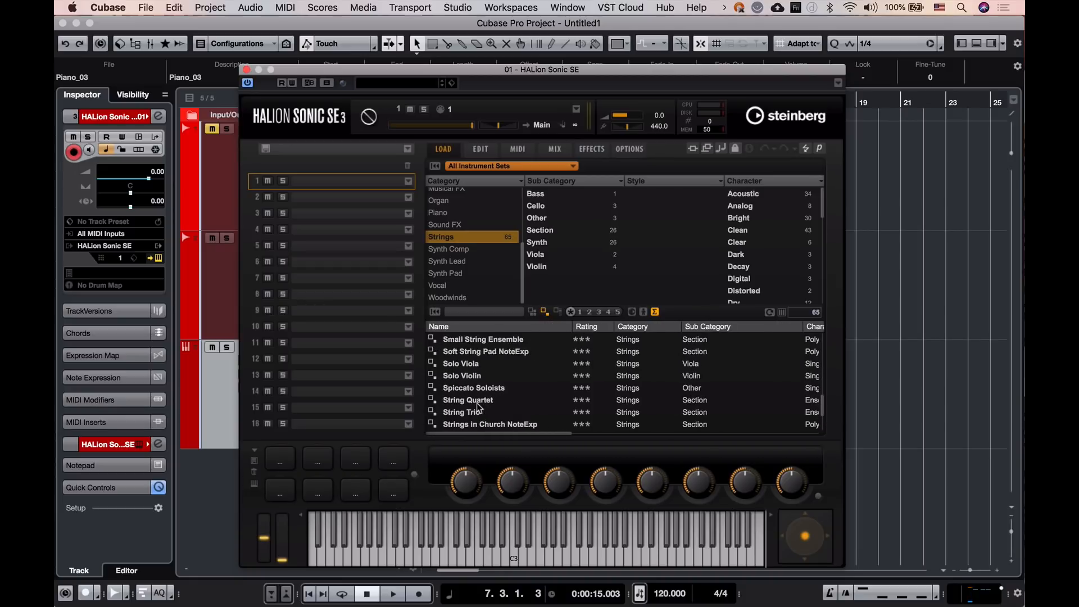
scroll(478, 407, "down", 5)
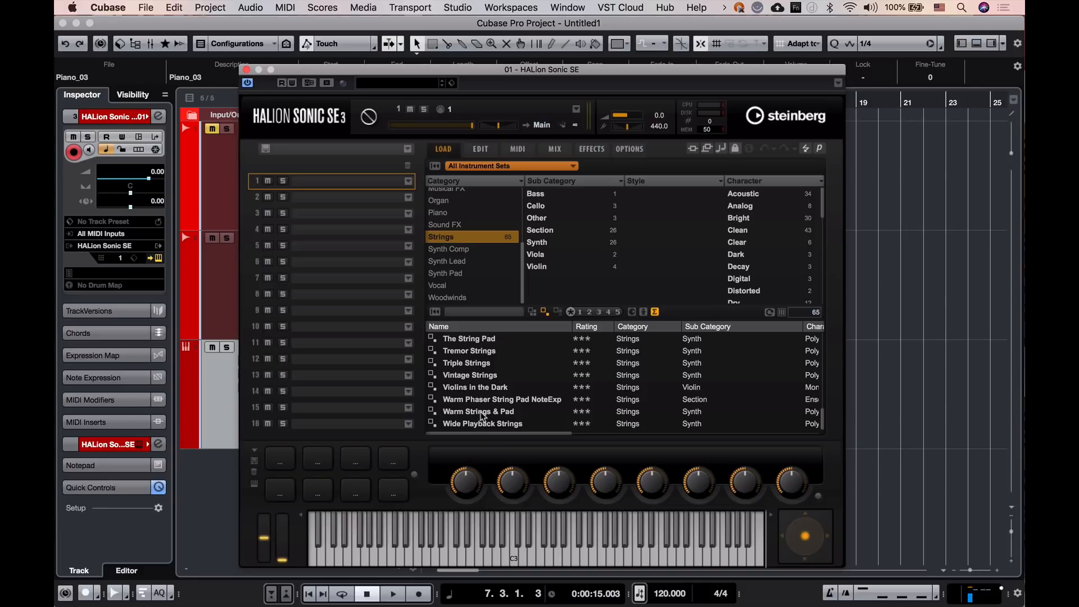
double_click(482, 412)
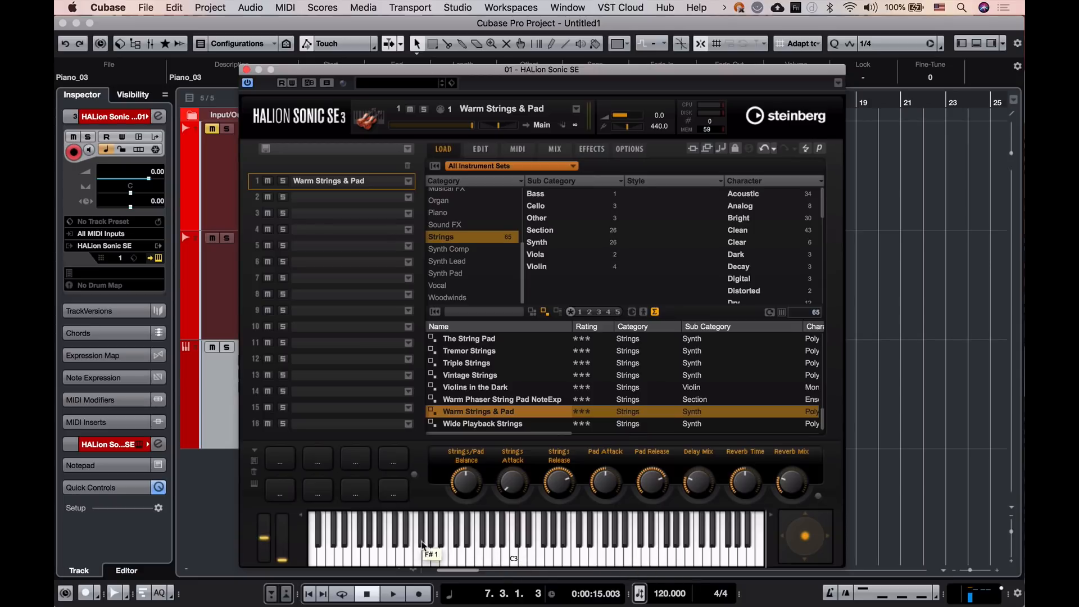
- Audition the loaded strings sound by playing several notes on the virtual keyboard
left_click(489, 559)
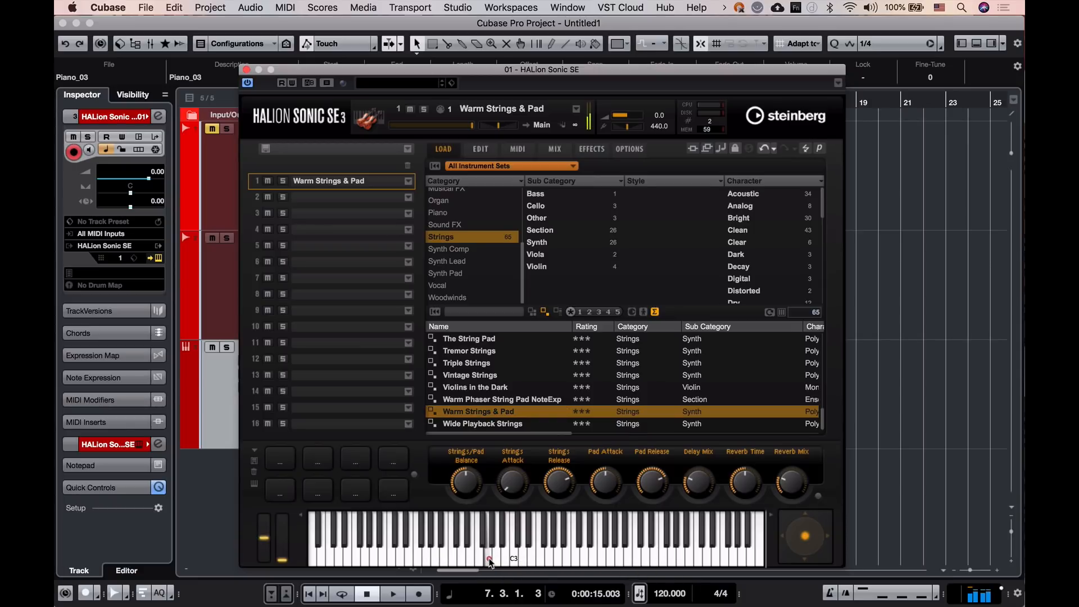
left_click(469, 558)
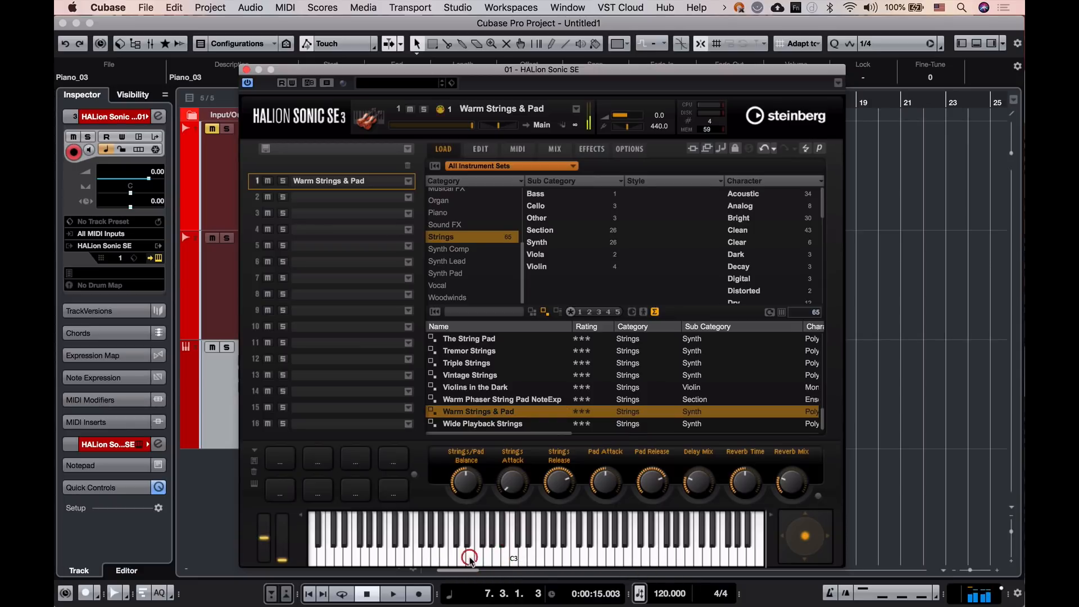
left_click(434, 561)
left_click(399, 559)
- Load the YAMAHA S90ES Piano preset from the Piano category and close the HALion Sonic SE window
left_click(450, 214)
double_click(472, 425)
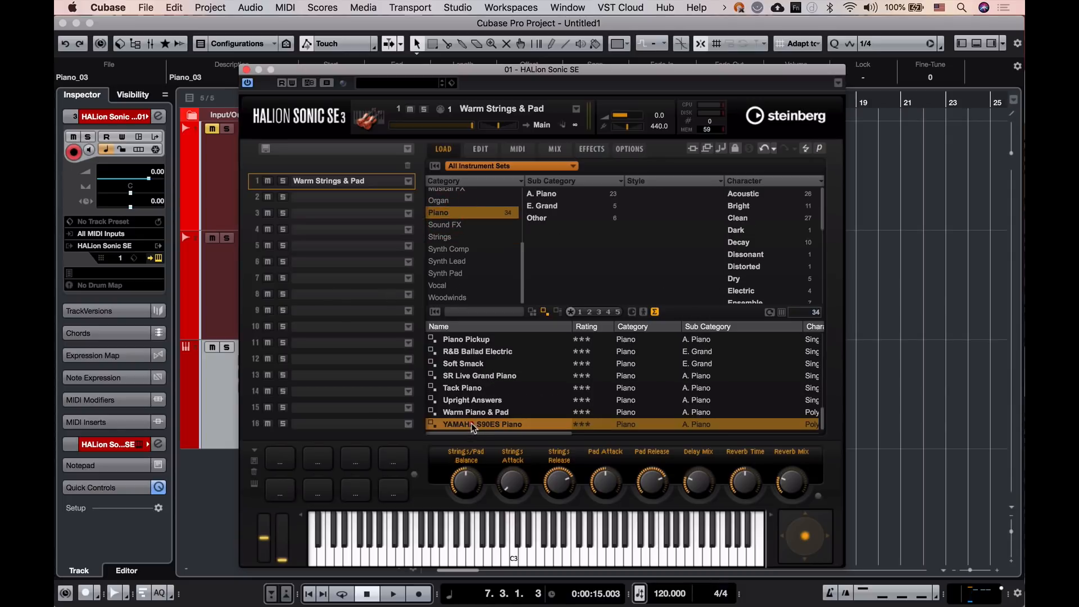
left_click(246, 69)
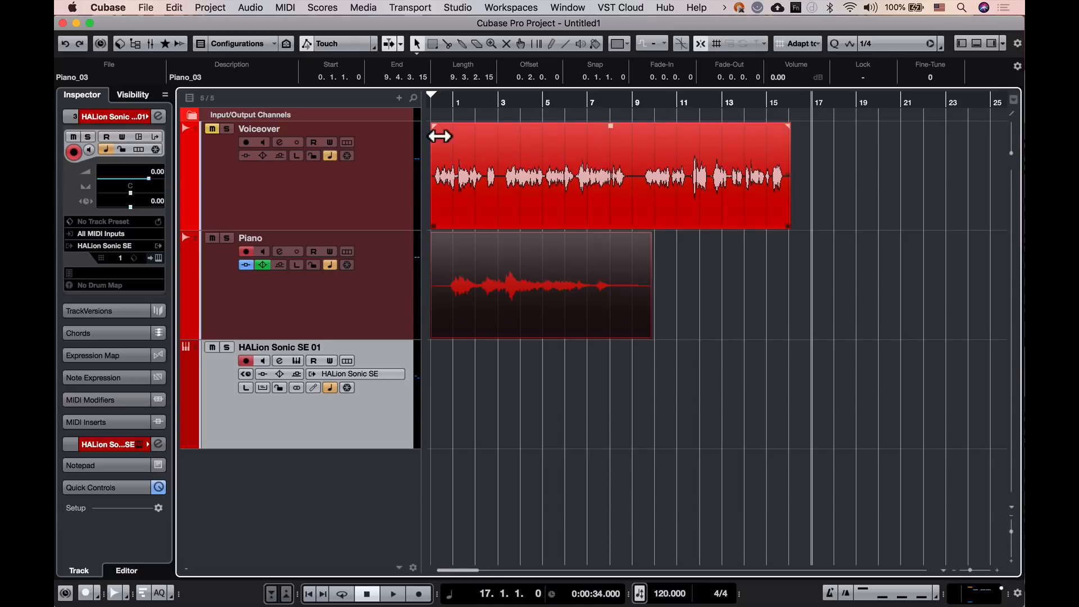
- Mute the Piano track and place the project cursor at the start of bar 1
left_click(438, 107)
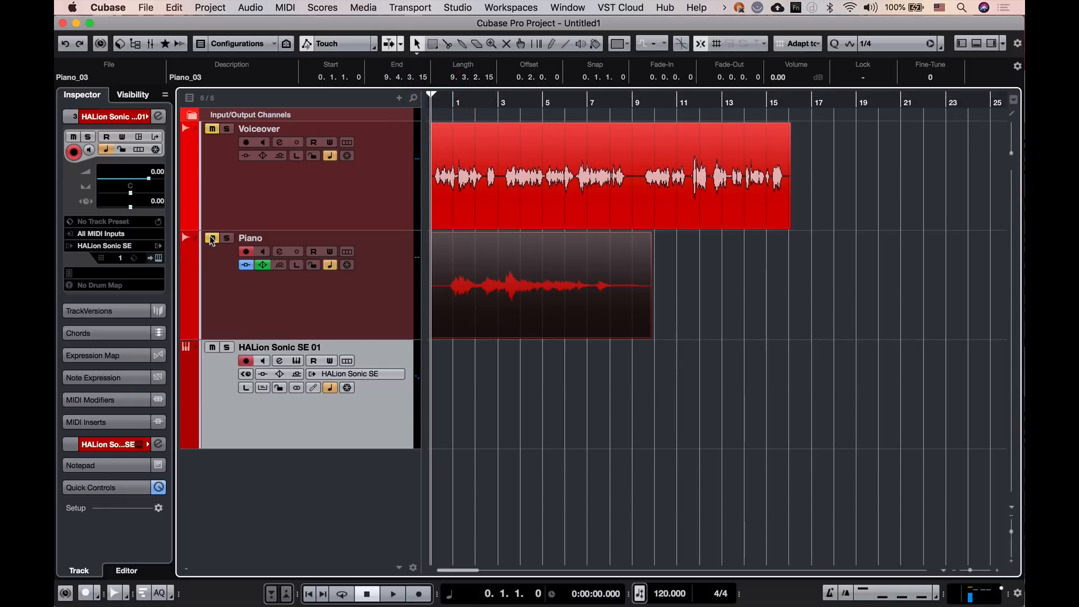
key("h")
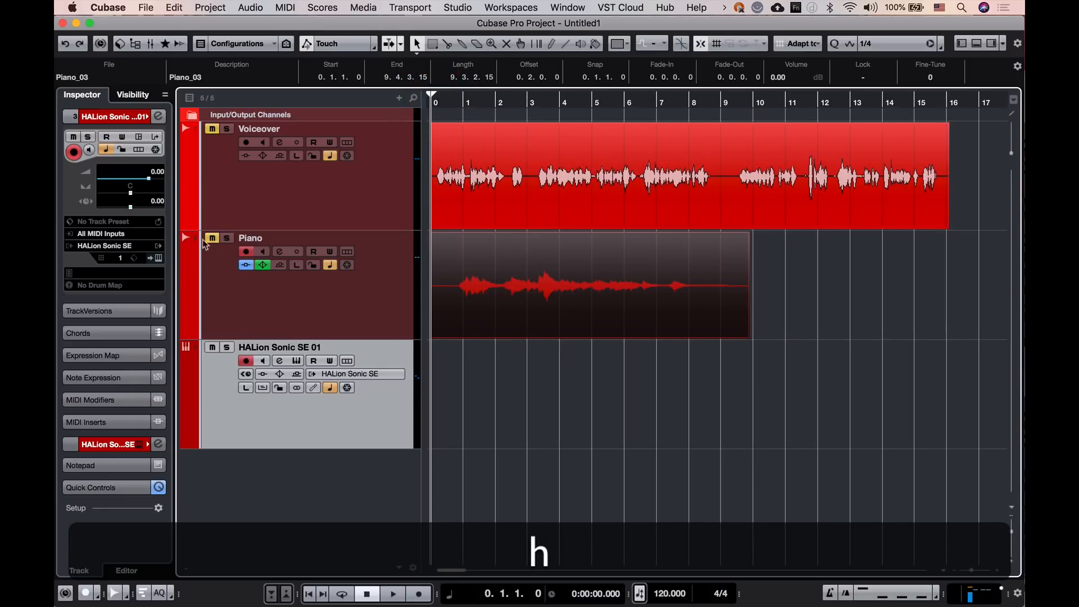
left_click(463, 107)
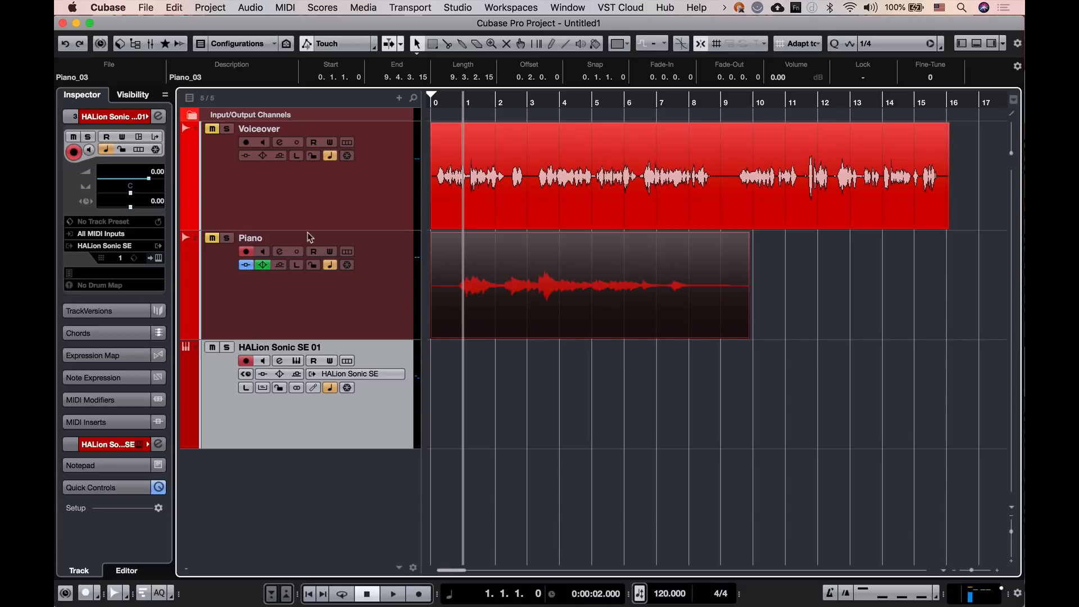
- Add a chord track and place it between the Piano and HALion Sonic SE 01 tracks
left_click(399, 98)
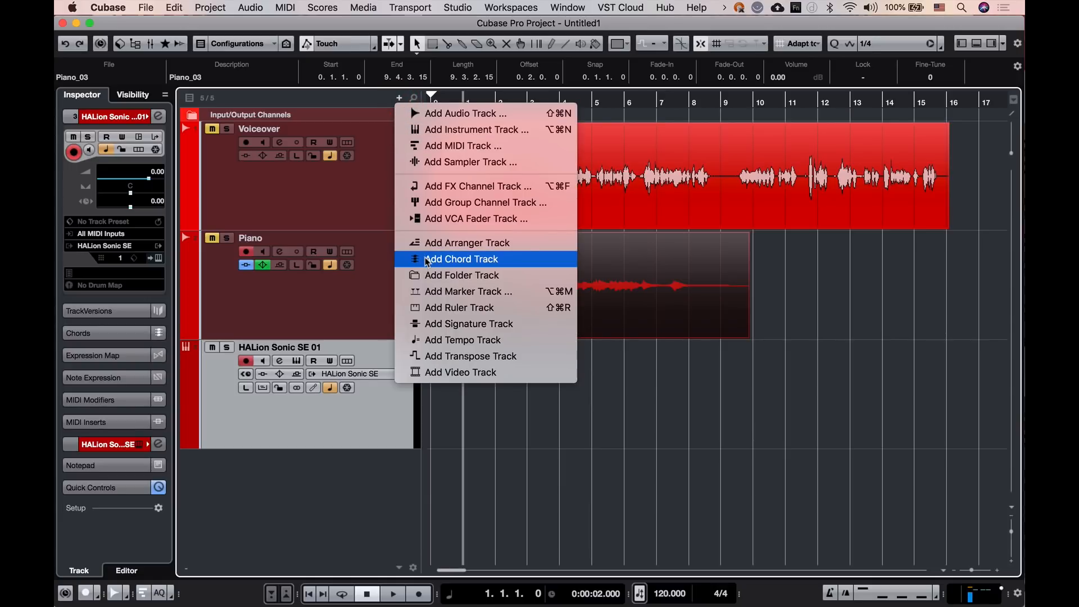
left_click(460, 260)
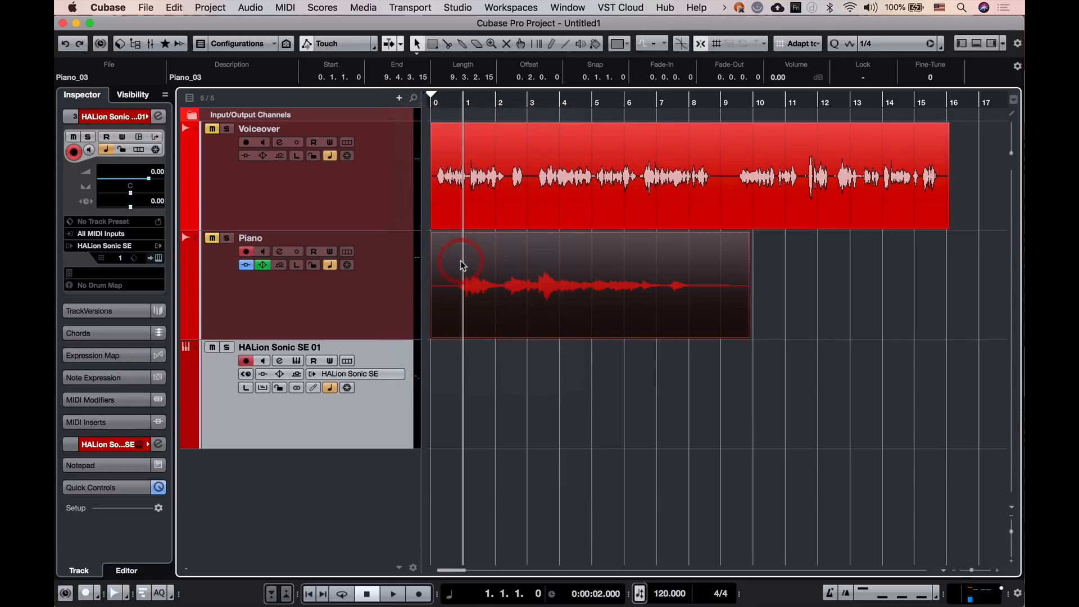
left_click_drag(337, 524, 340, 389)
left_click_drag(352, 453, 346, 400)
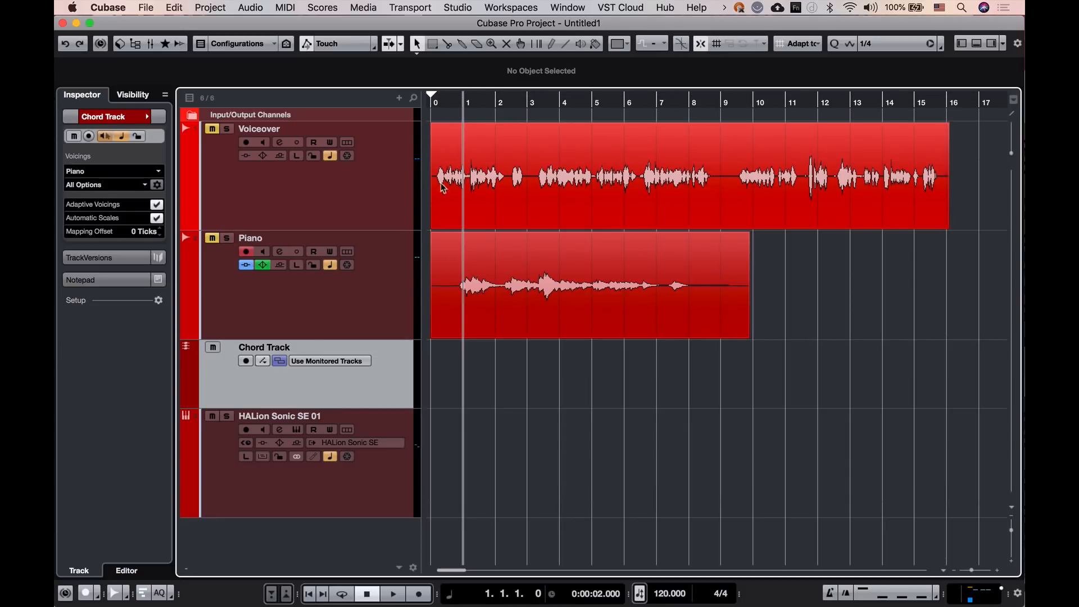
- Draw a chord event at bar 1 on the chord track and define it as D minor
left_click(553, 45)
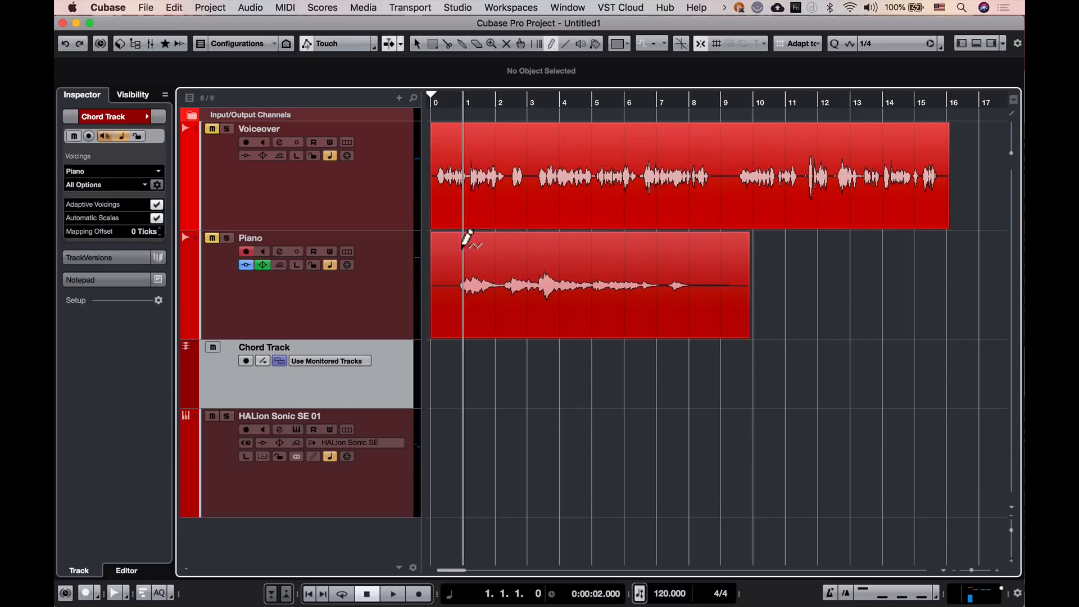
left_click(477, 368)
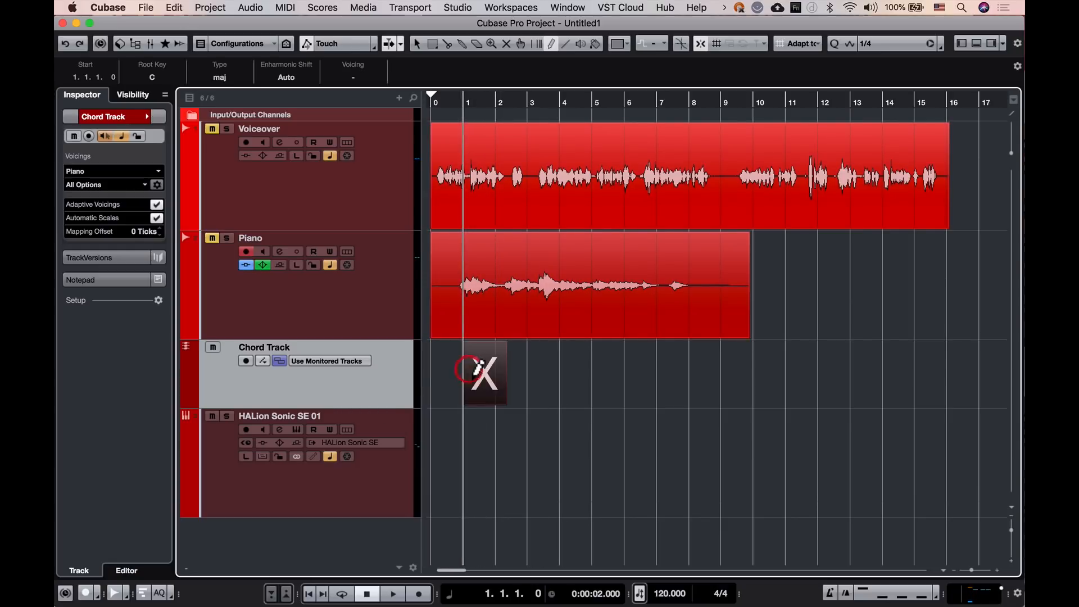
key("1")
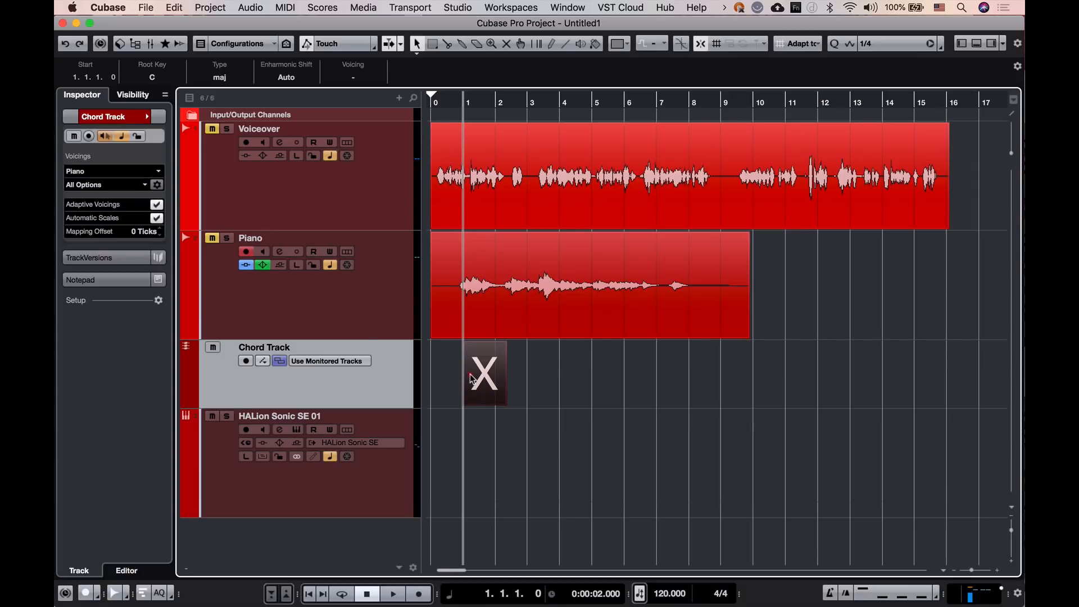
double_click(470, 373)
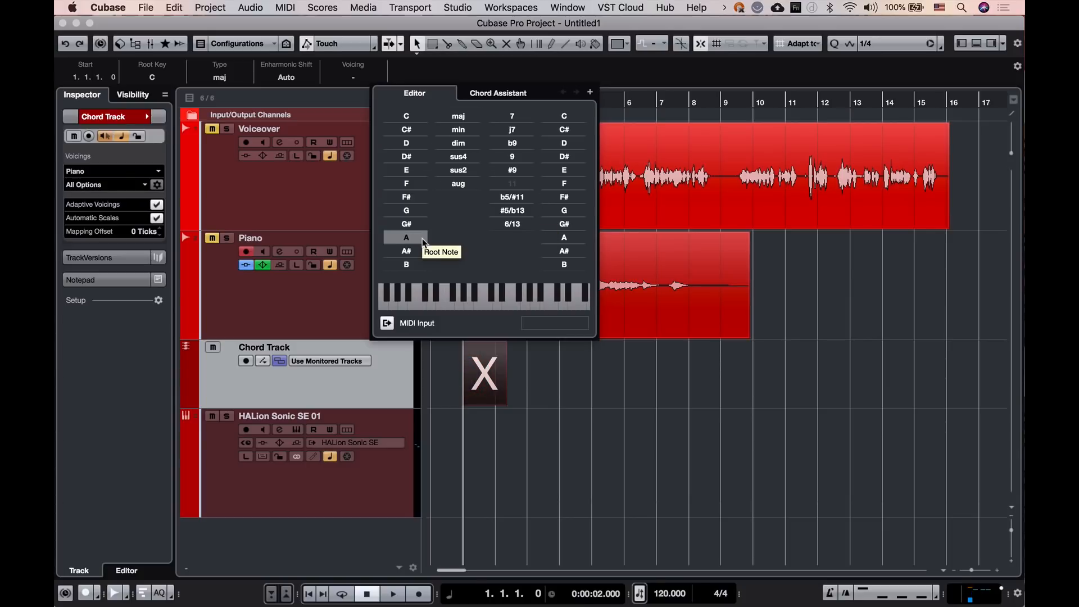
left_click(413, 143)
left_click(456, 133)
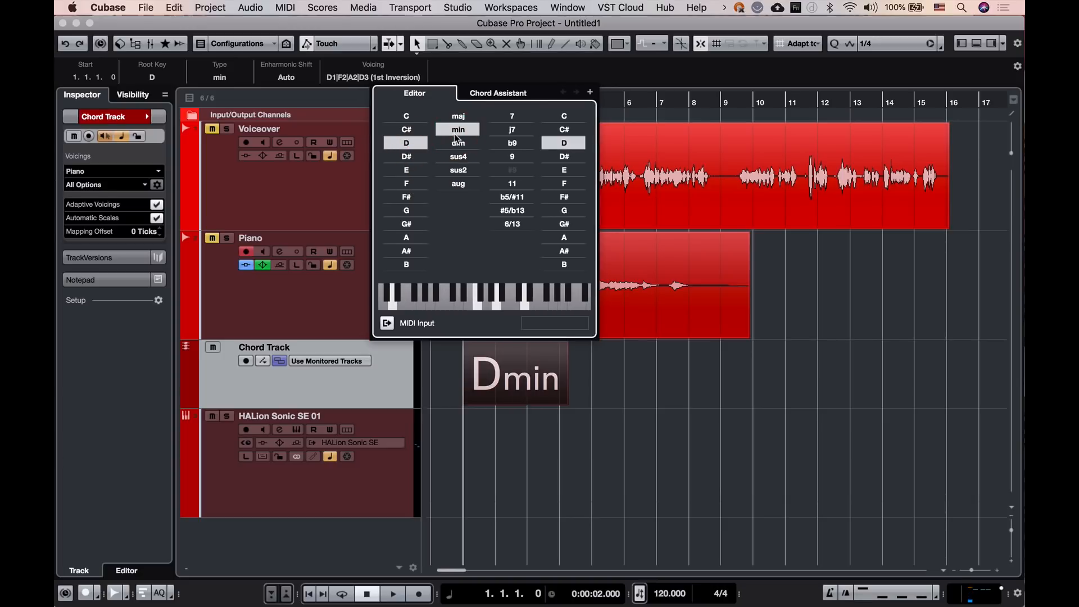
- Test a low note on the HALion Sonic SE keyboard, close the instrument window, and record-enable the HALion Sonic SE 01 track
left_click(638, 380)
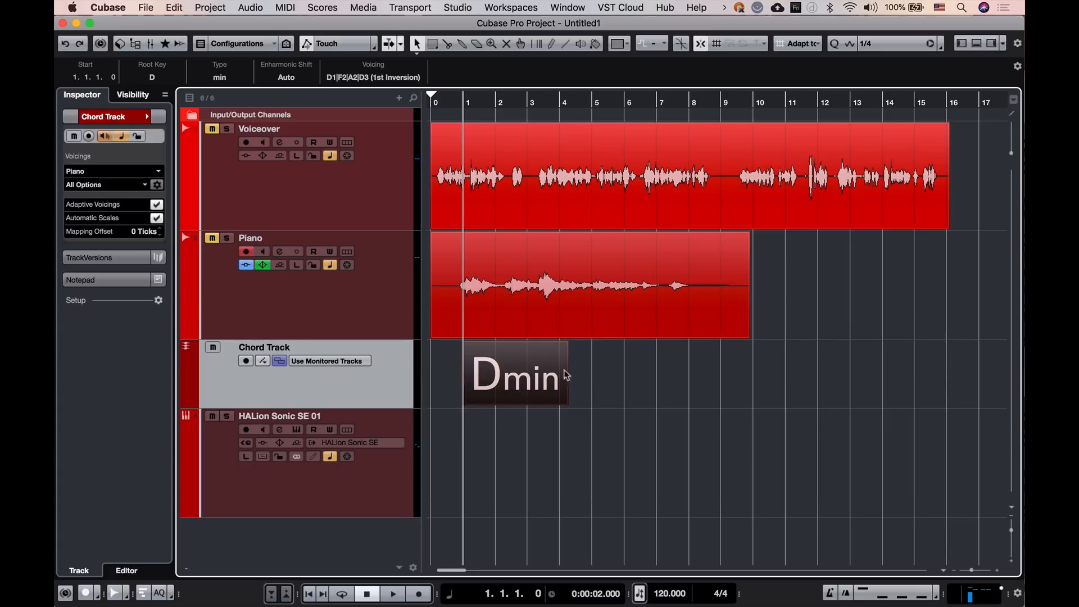
left_click(296, 430)
left_click(398, 556)
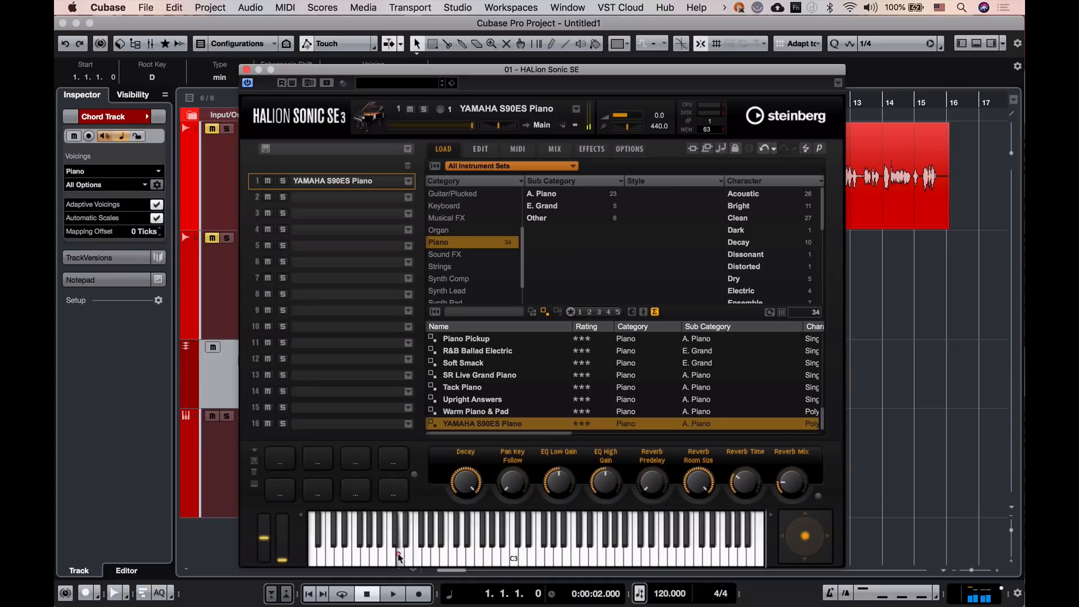
left_click(245, 69)
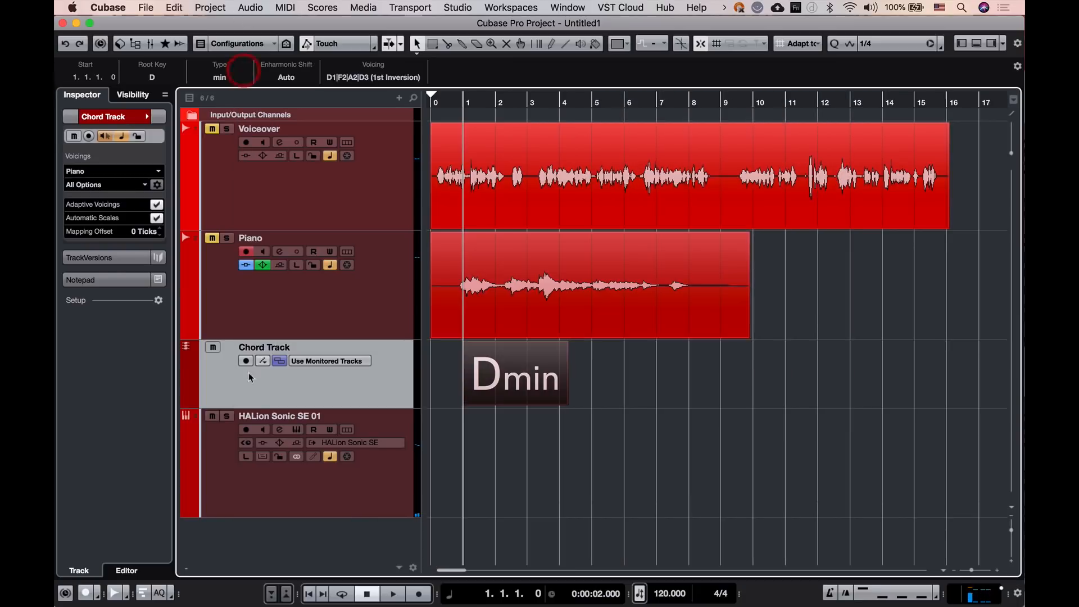
left_click(246, 429)
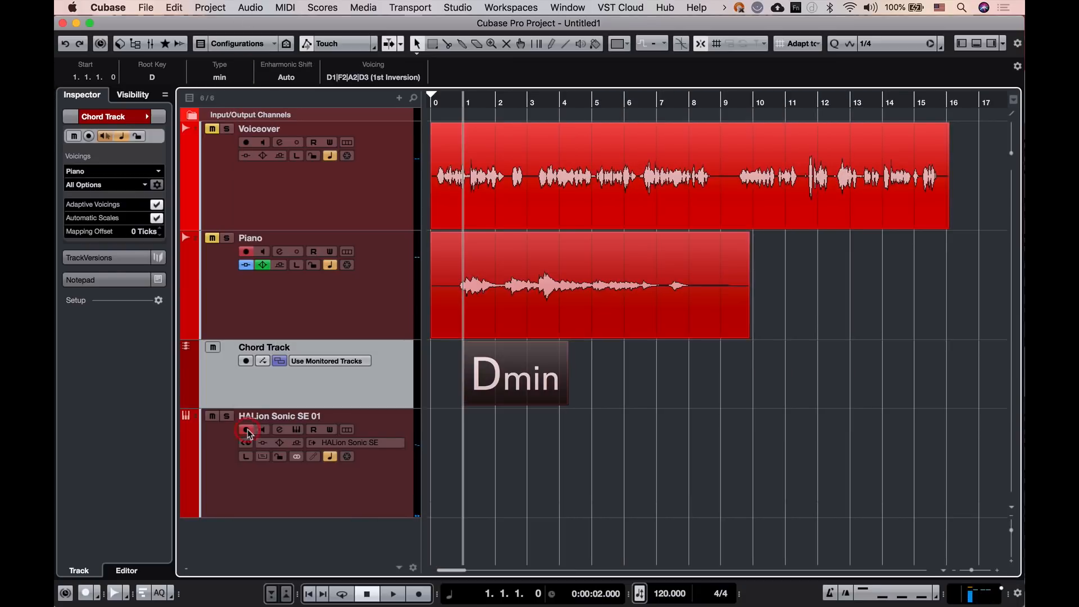
- Audition the bar 1 D minor chord with added 7 and 9 tensions and an F bass, and restore it to plain D minor
left_click(495, 375)
double_click(496, 376)
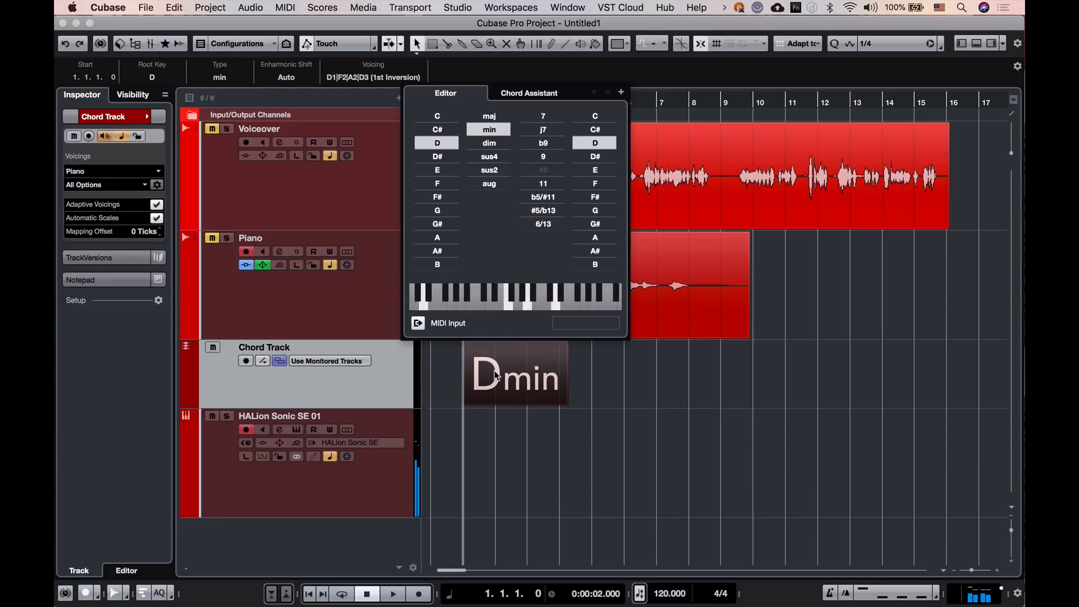
left_click(538, 120)
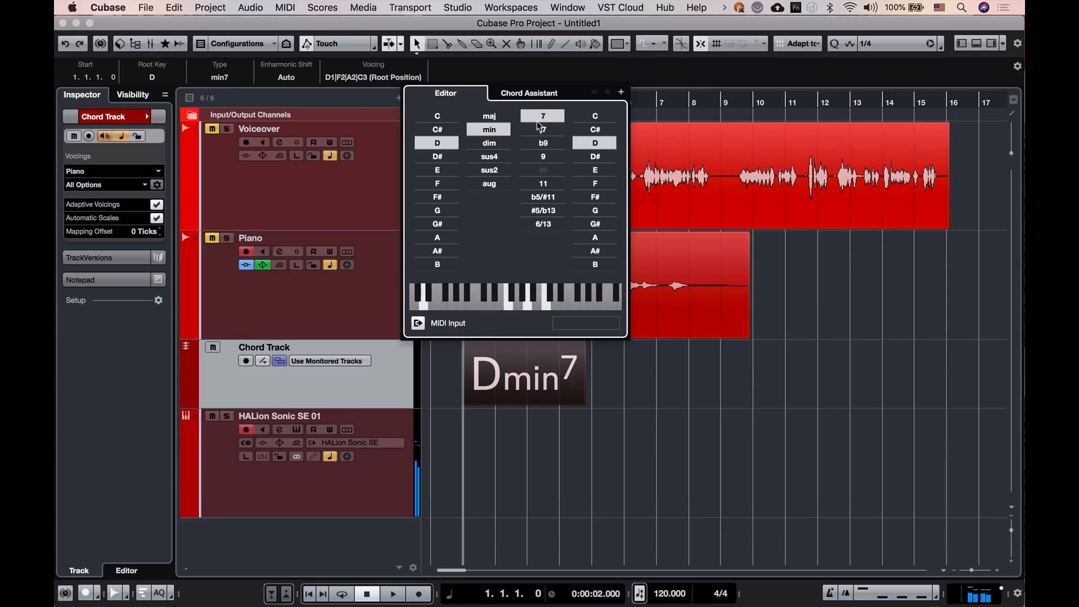
left_click(543, 157)
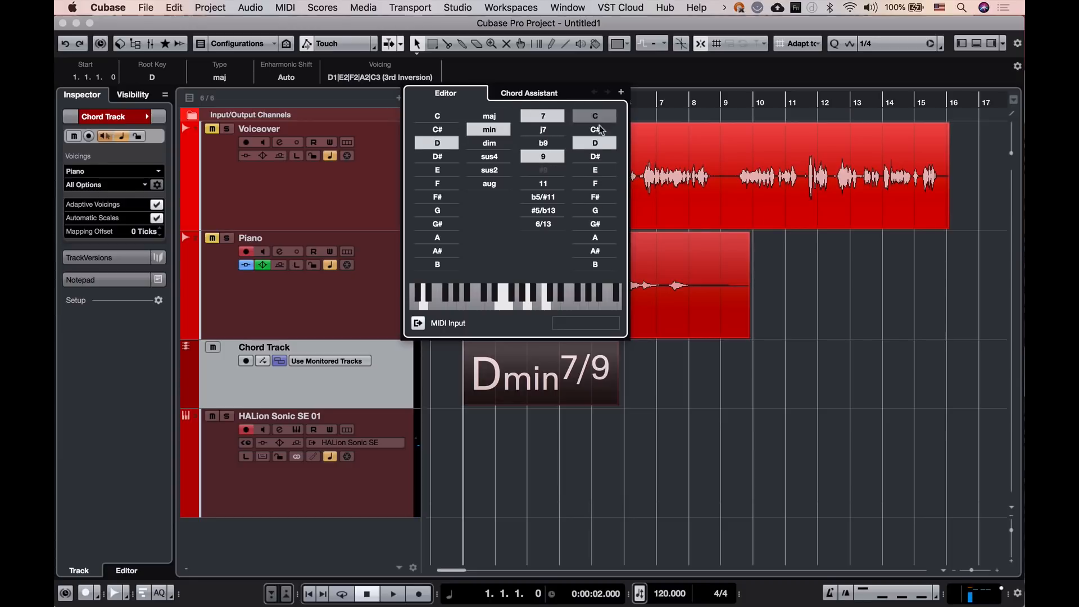
left_click(598, 185)
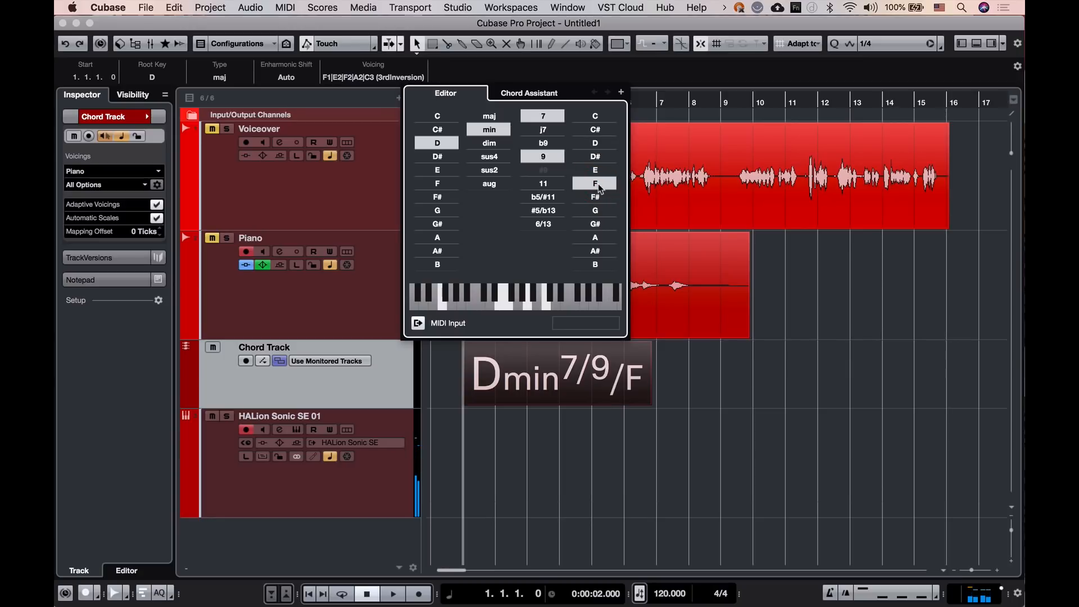
left_click(543, 156)
left_click(594, 185)
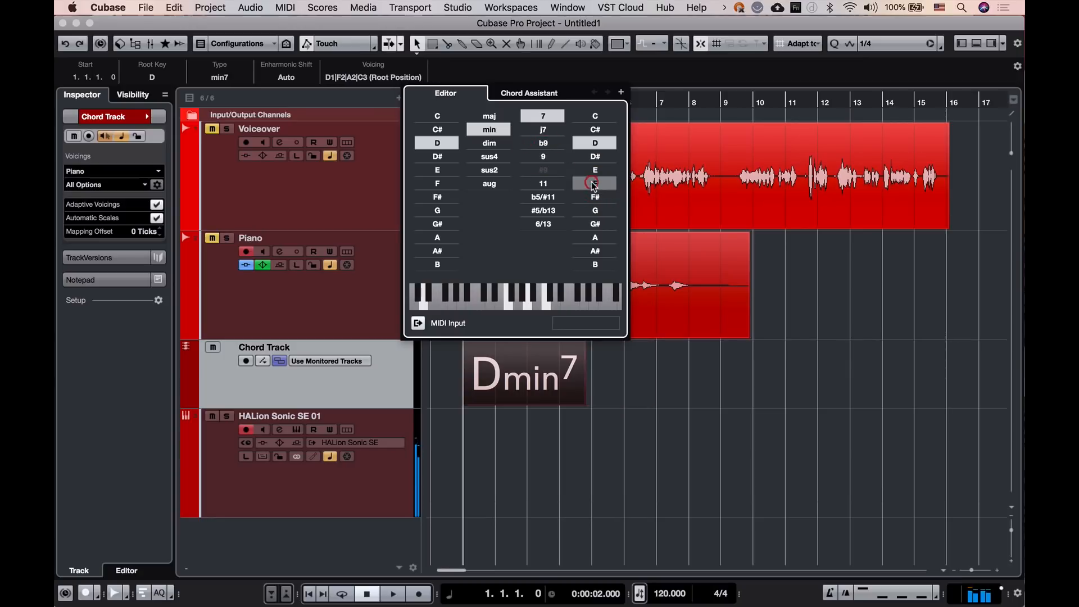
left_click(538, 115)
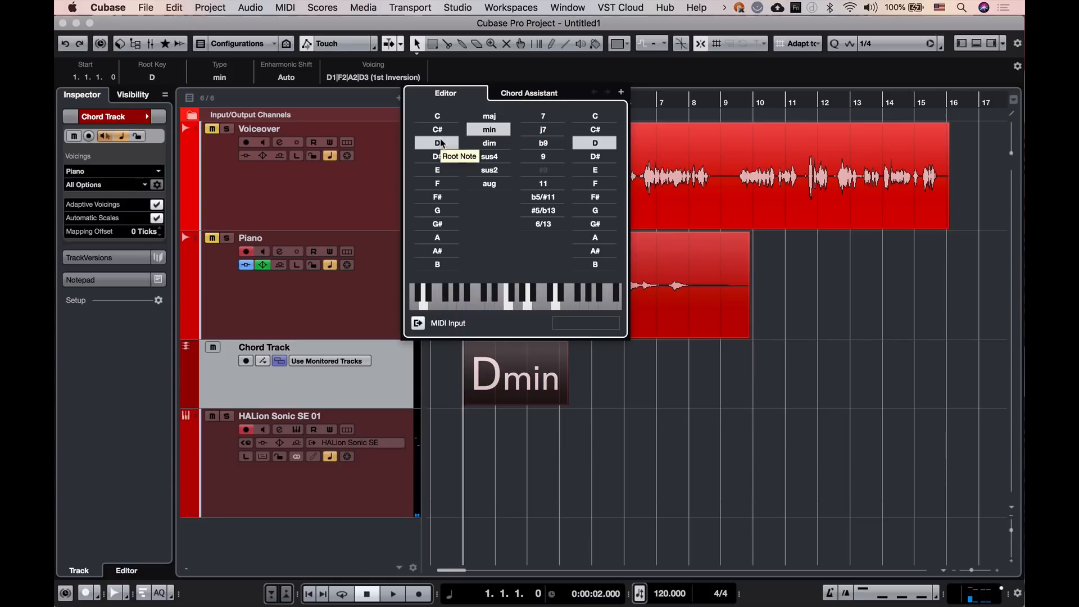
left_click(637, 404)
- Add a chord event at bar 2 on the chord track and define it as G minor
key("h")
key("h")
key("h")
key("h")
key("h")
key("h")
key("h")
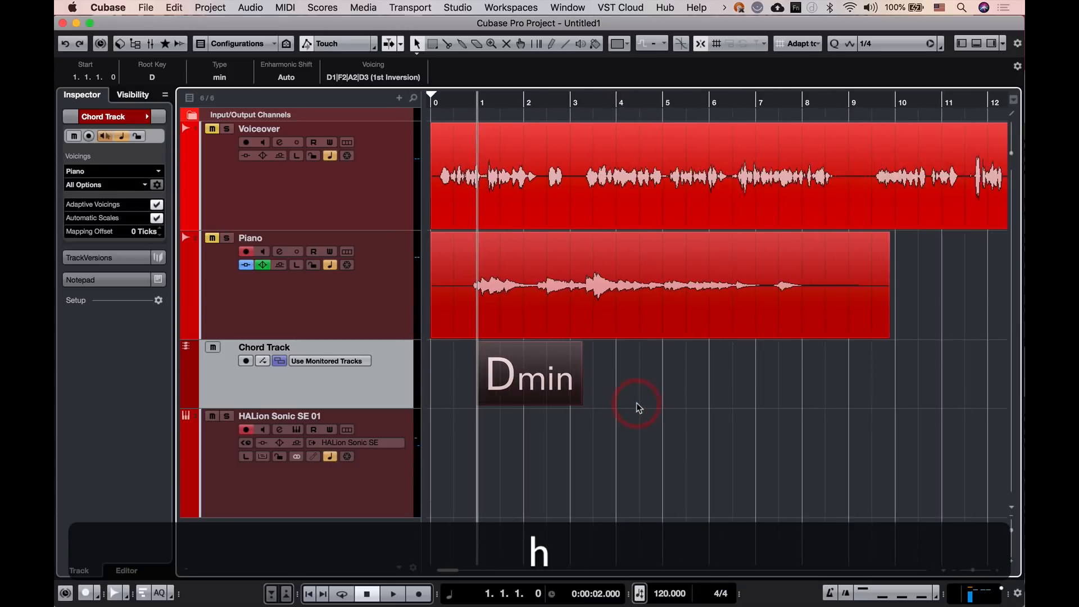
left_click(675, 364, "ctrl+alt")
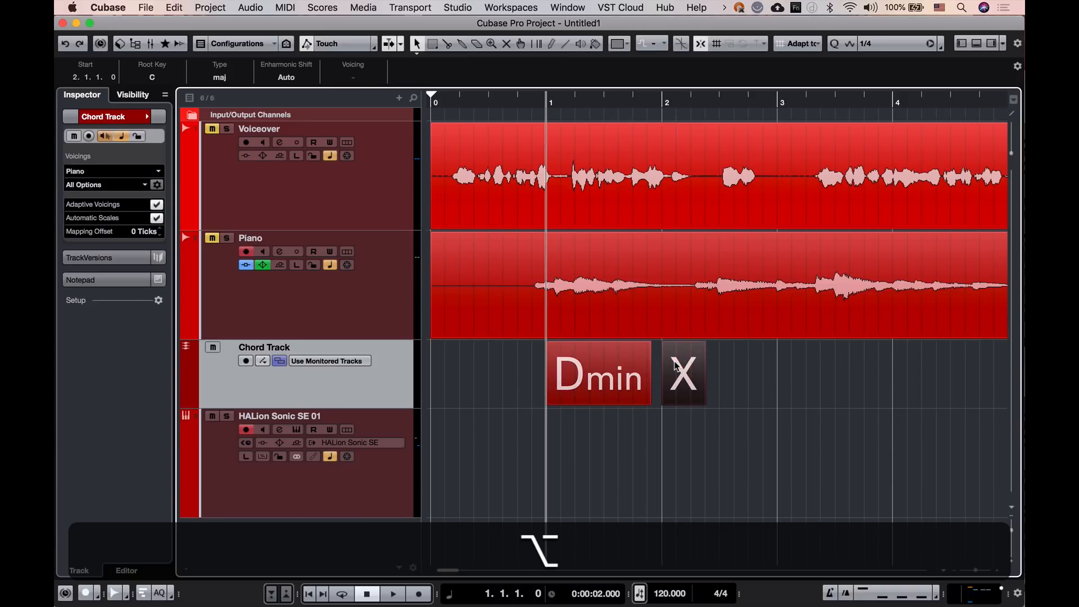
double_click(676, 366)
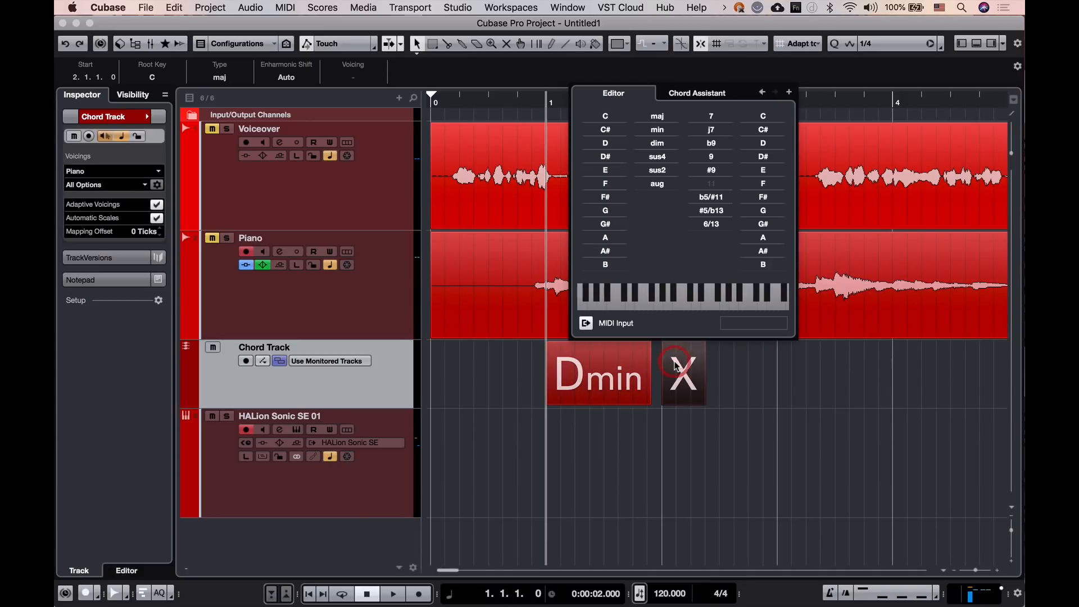
left_click(614, 211)
left_click(657, 131)
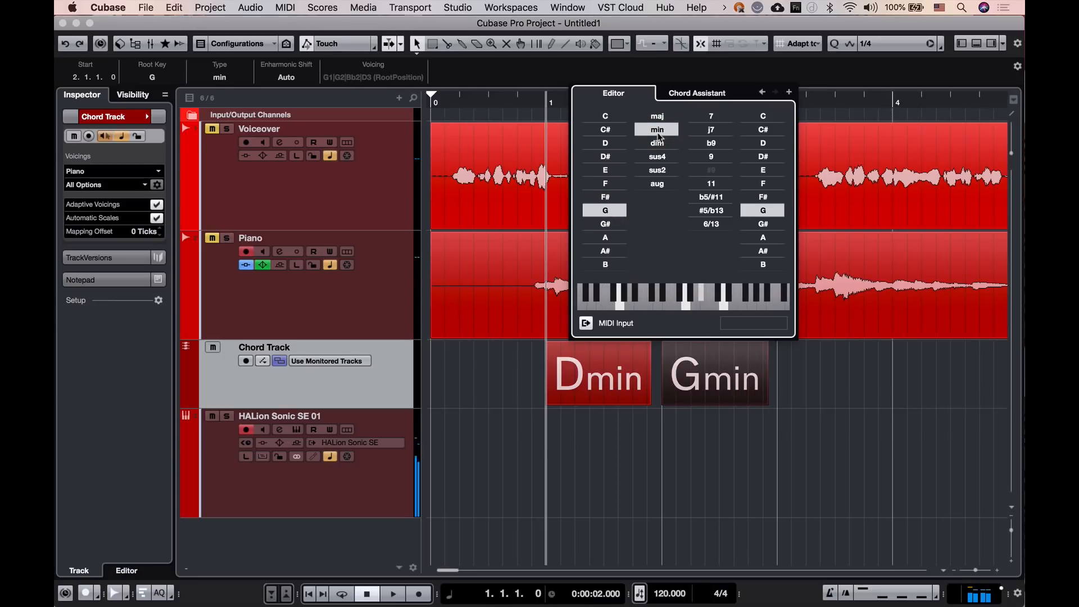
left_click(717, 443)
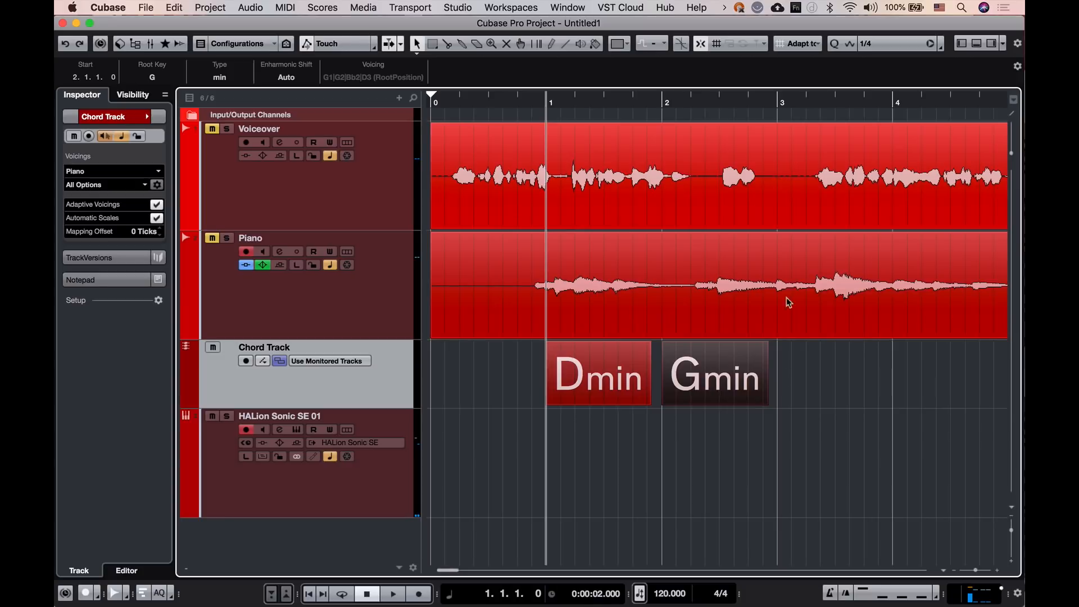
- Draw an undefined chord event at bar 3 on the chord track and return to the Object Selection tool
left_click(551, 43)
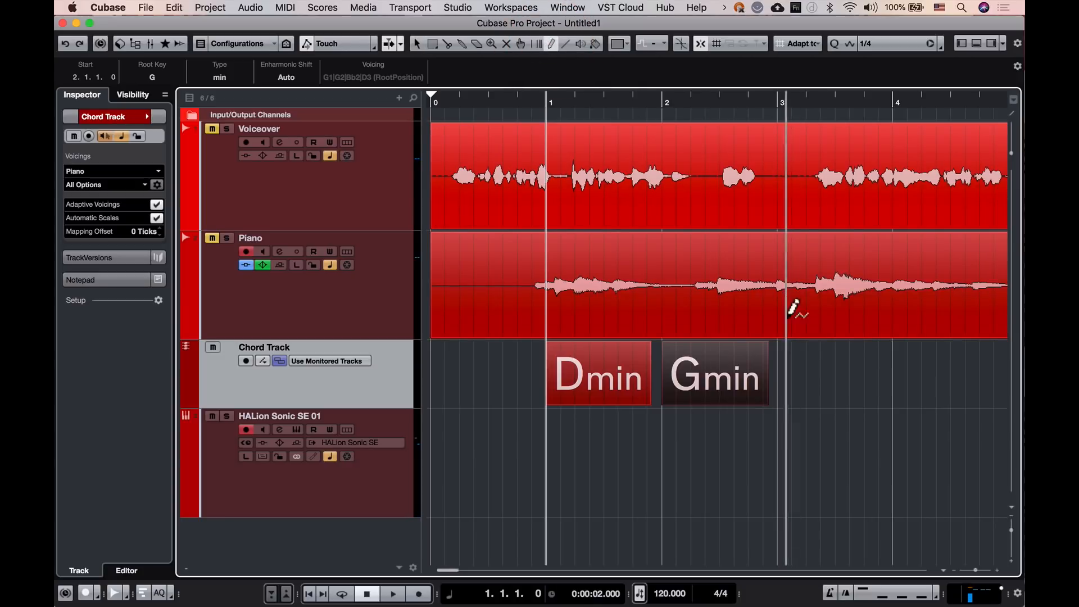
left_click(791, 369)
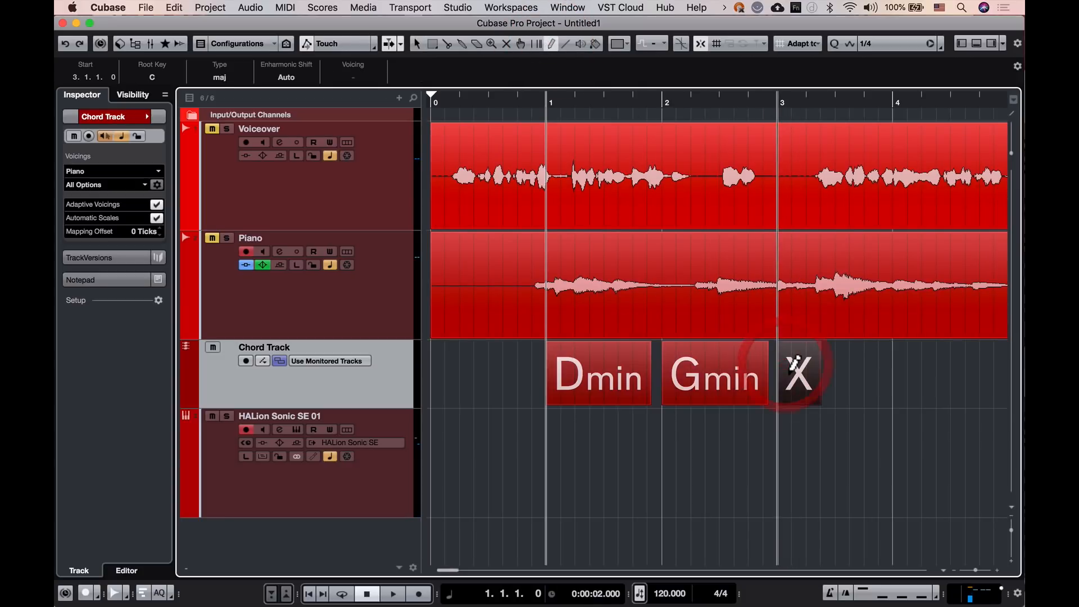
left_click(416, 44)
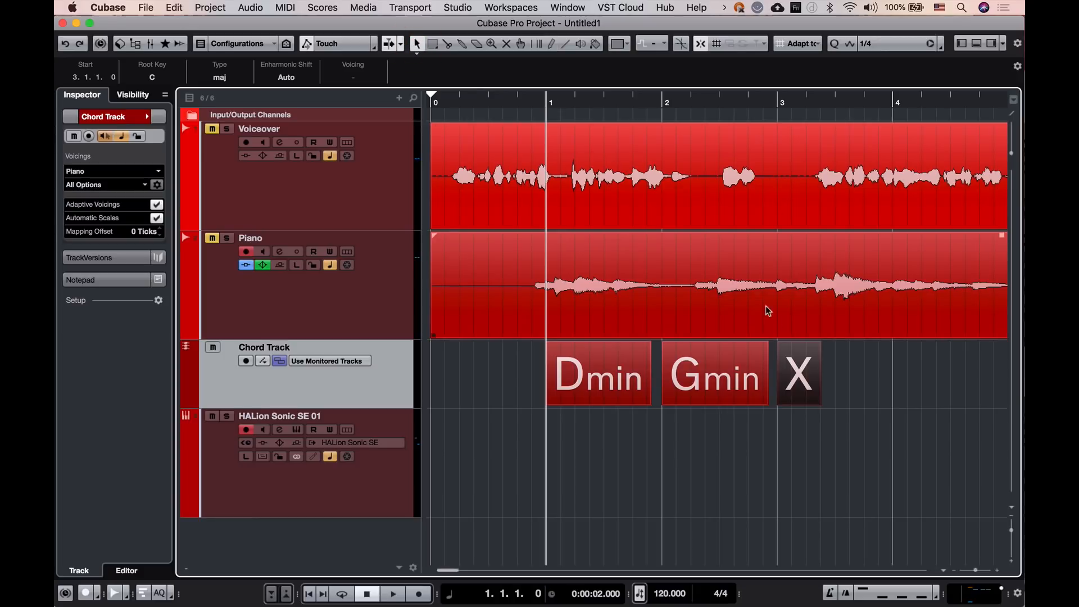
- Examine the Chord Assistant's cadence suggestions for the bar 3 chord at complexity levels from 1 up to 7
double_click(800, 385)
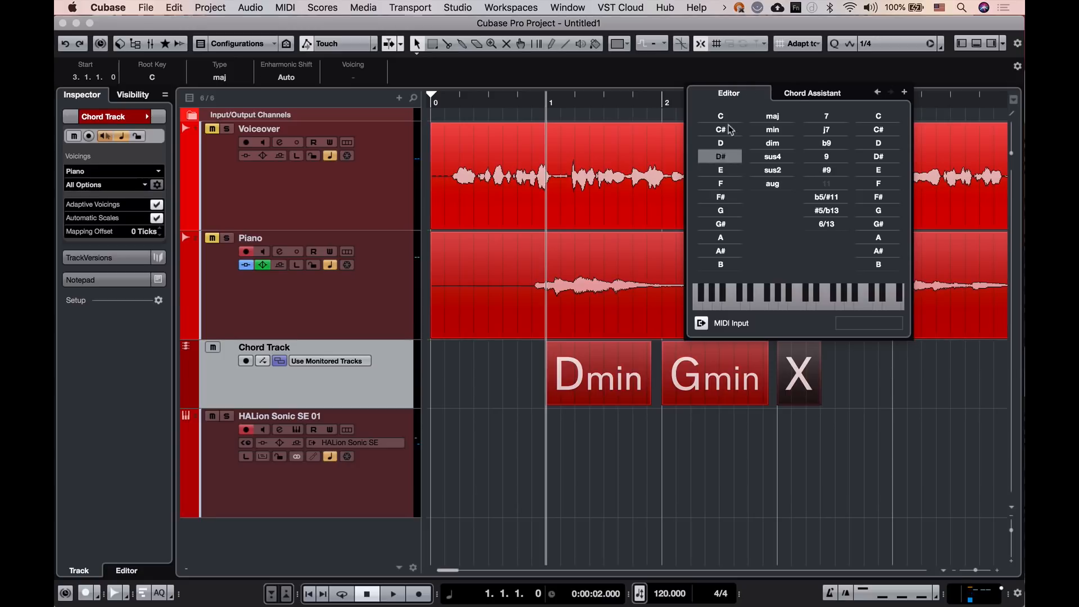
left_click(801, 97)
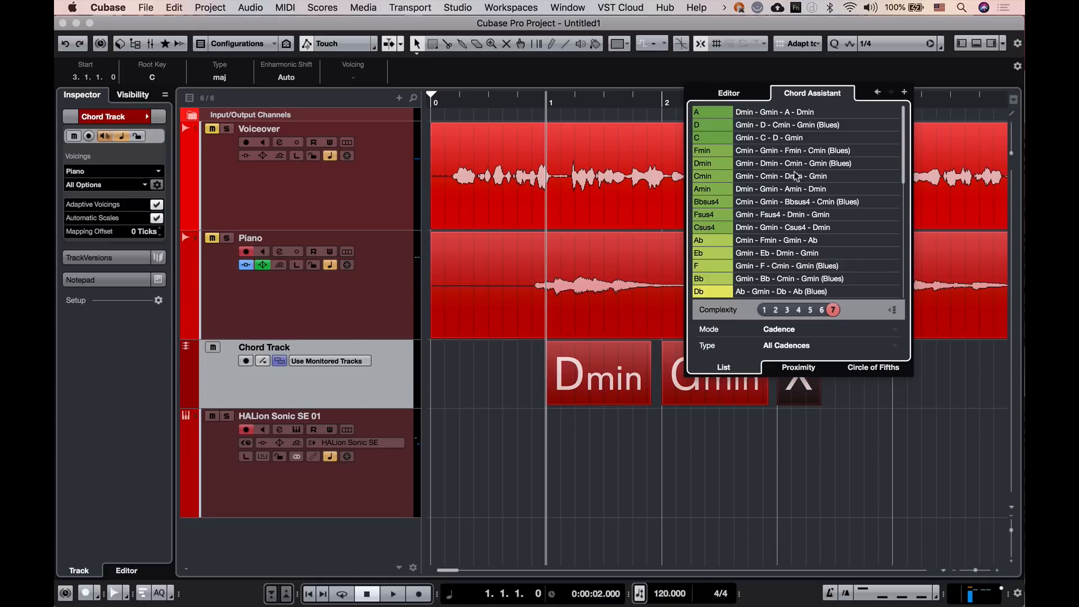
left_click(764, 311)
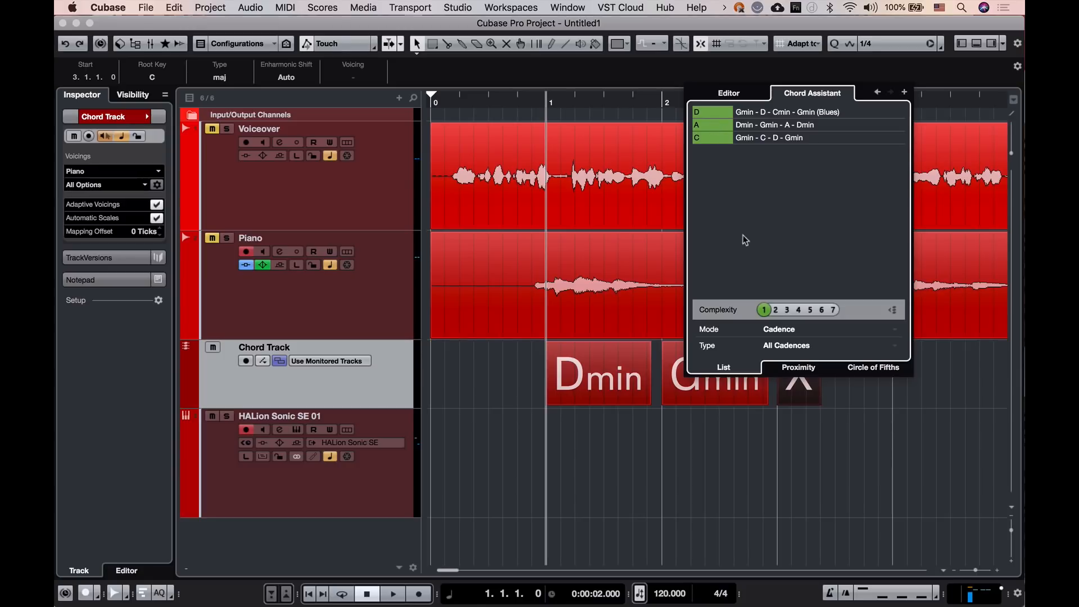
left_click(776, 309)
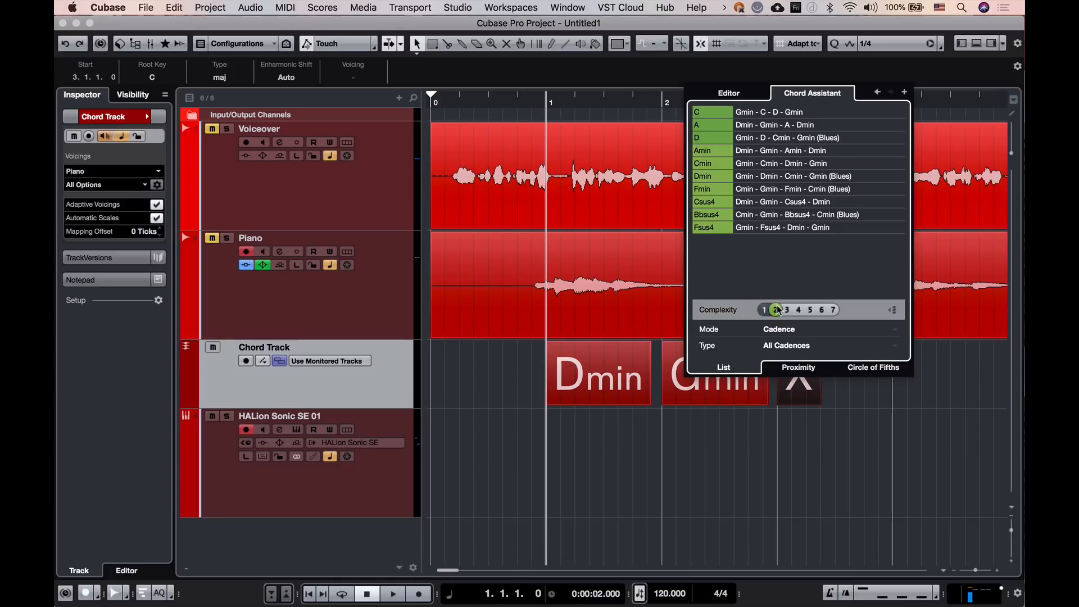
left_click(788, 311)
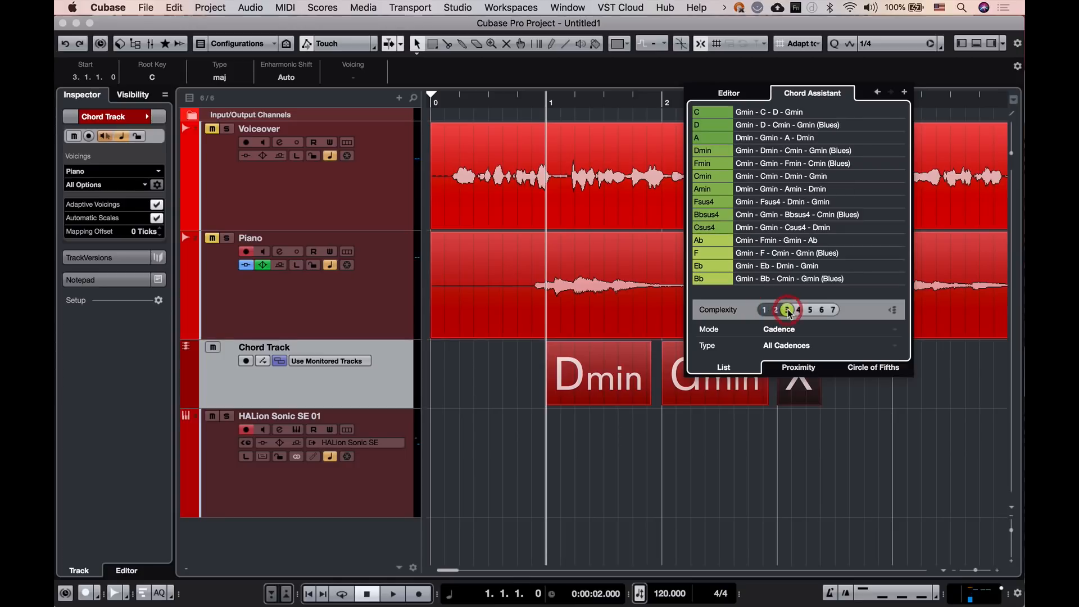
left_click(810, 311)
left_click(821, 310)
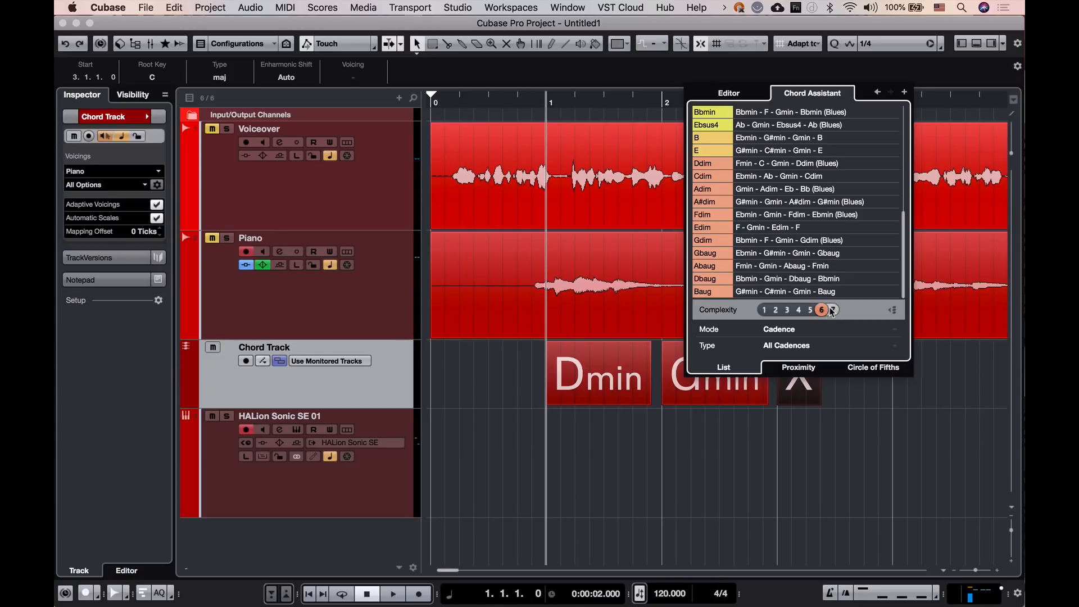
left_click(832, 310)
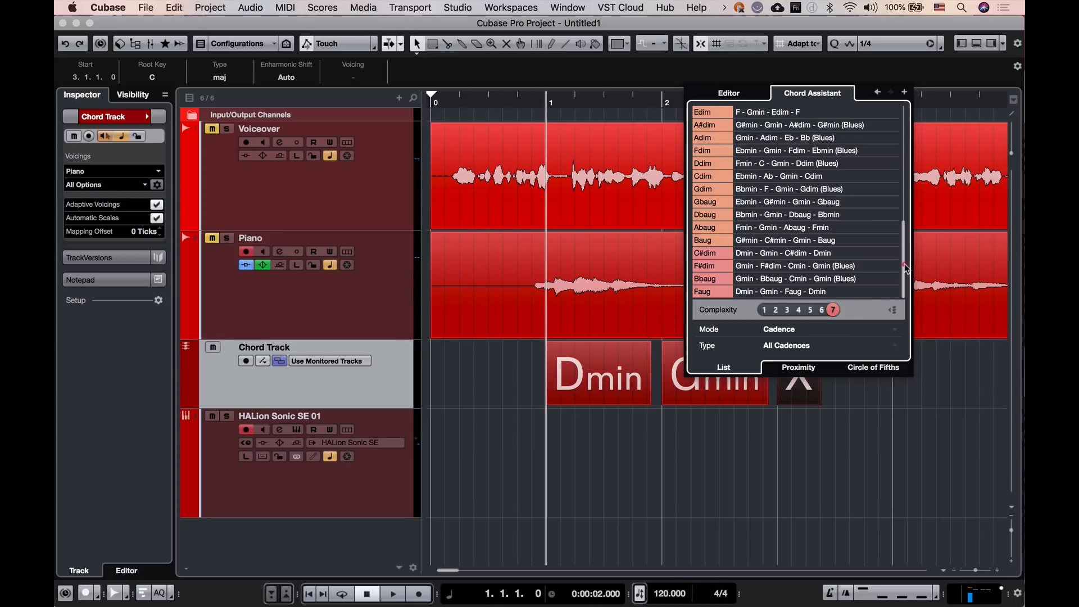
left_click_drag(904, 265, 891, 290)
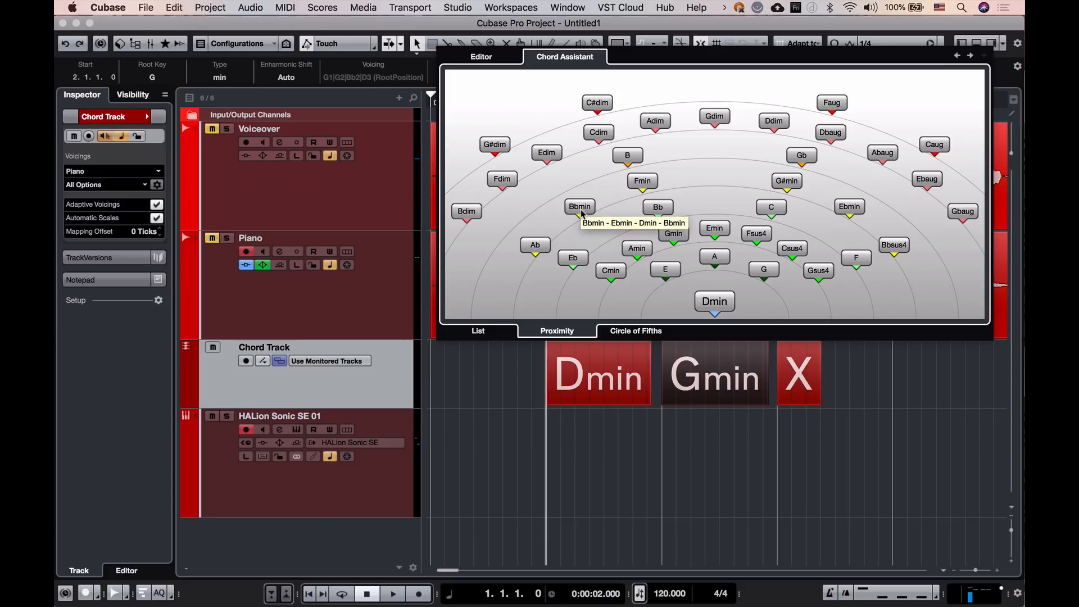
- Compare the Chord Assistant's List, Proximity and Circle of Fifths views for the bar 2 chord
left_click(469, 331)
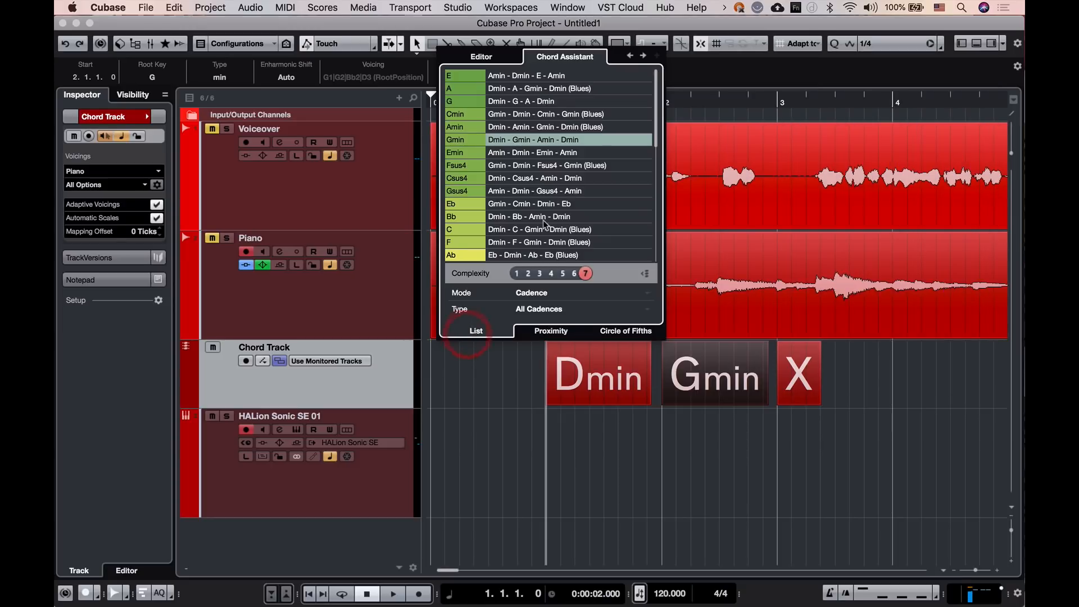
left_click(550, 332)
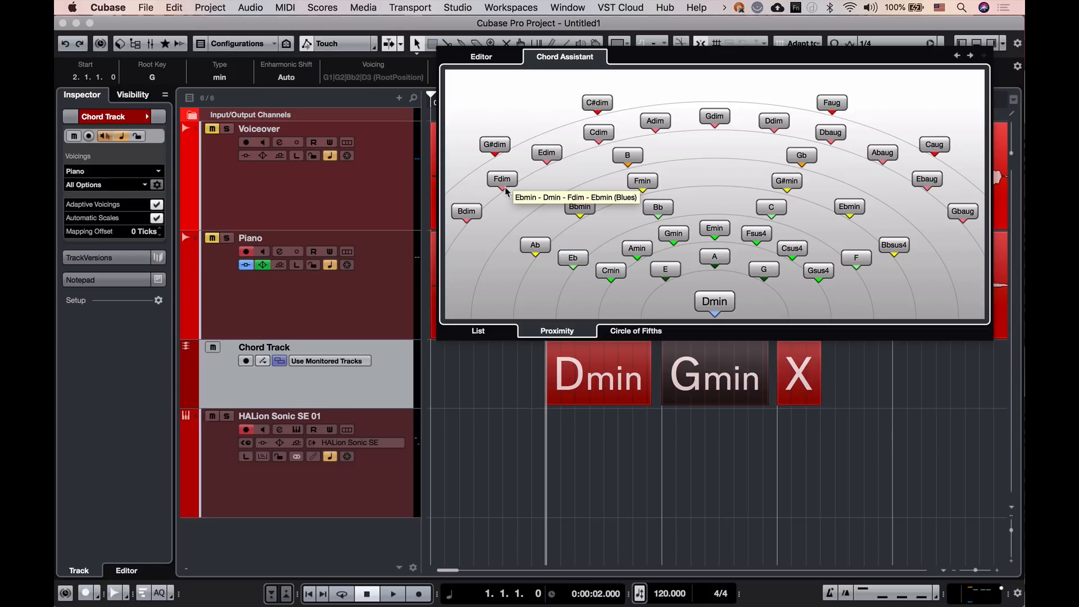
left_click(636, 333)
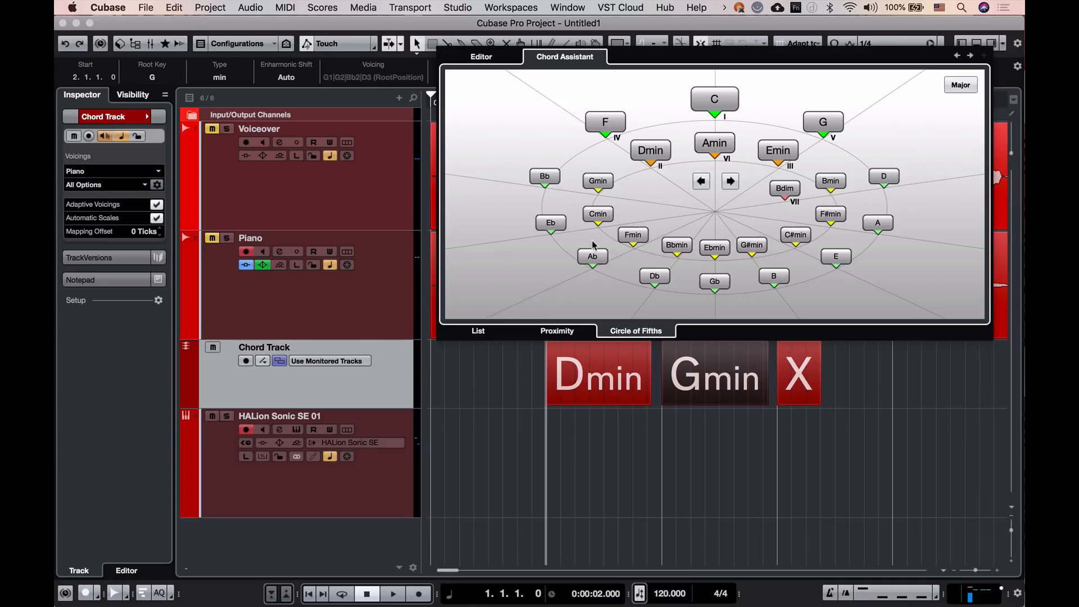
- Audition C, F, Dmin, Amin, Emin, G, Bmin and Bdim from the circle of fifths for the bar 2 chord, and reset it to Gmin
left_click(711, 100)
left_click(604, 121)
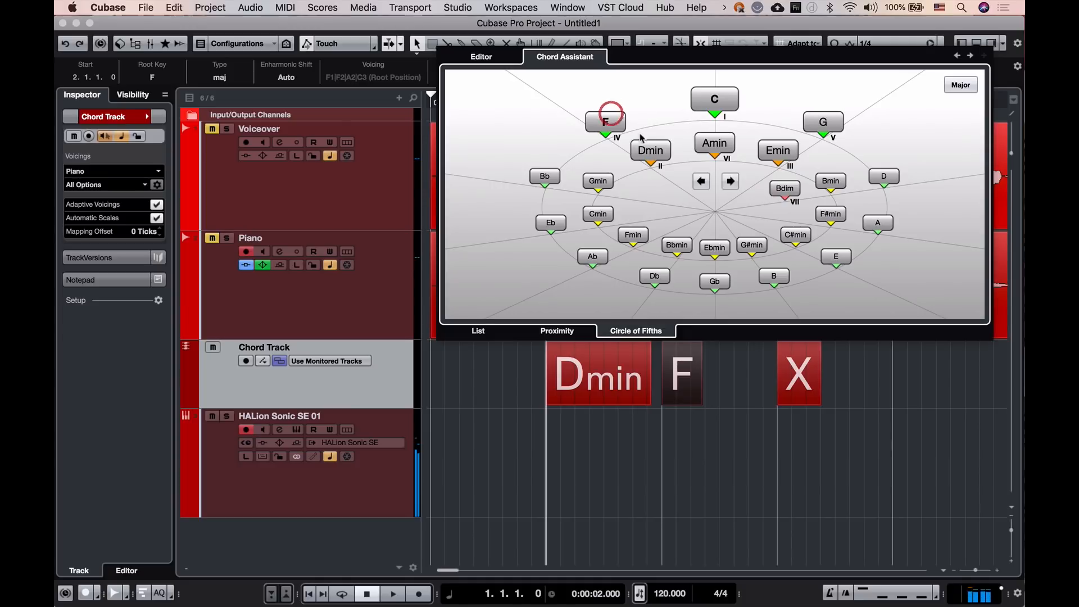
left_click(650, 149)
left_click(710, 144)
left_click(775, 150)
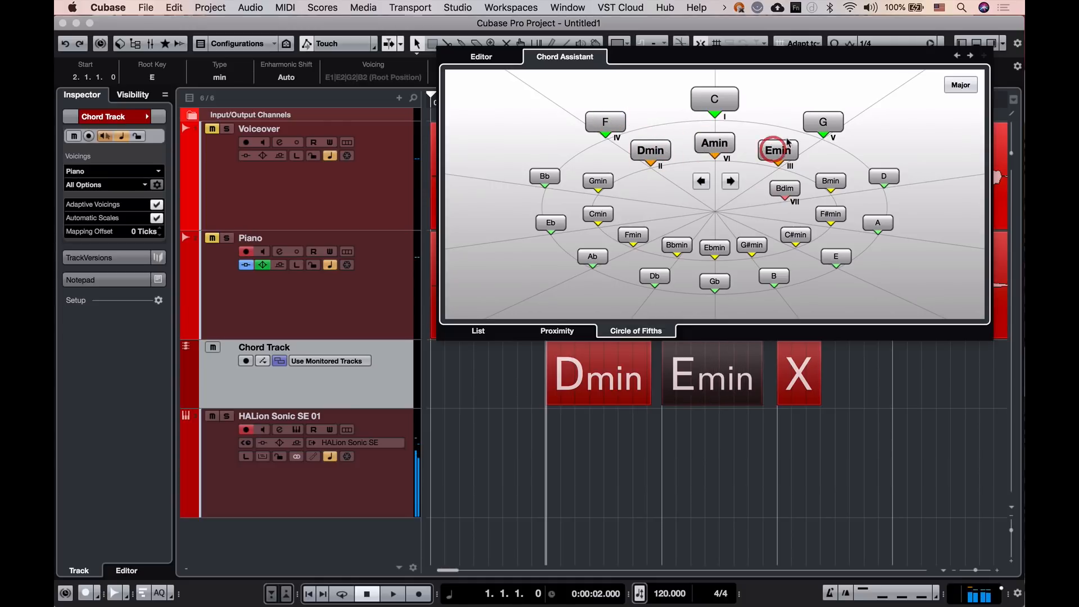
left_click(822, 121)
left_click(830, 181)
left_click(787, 189)
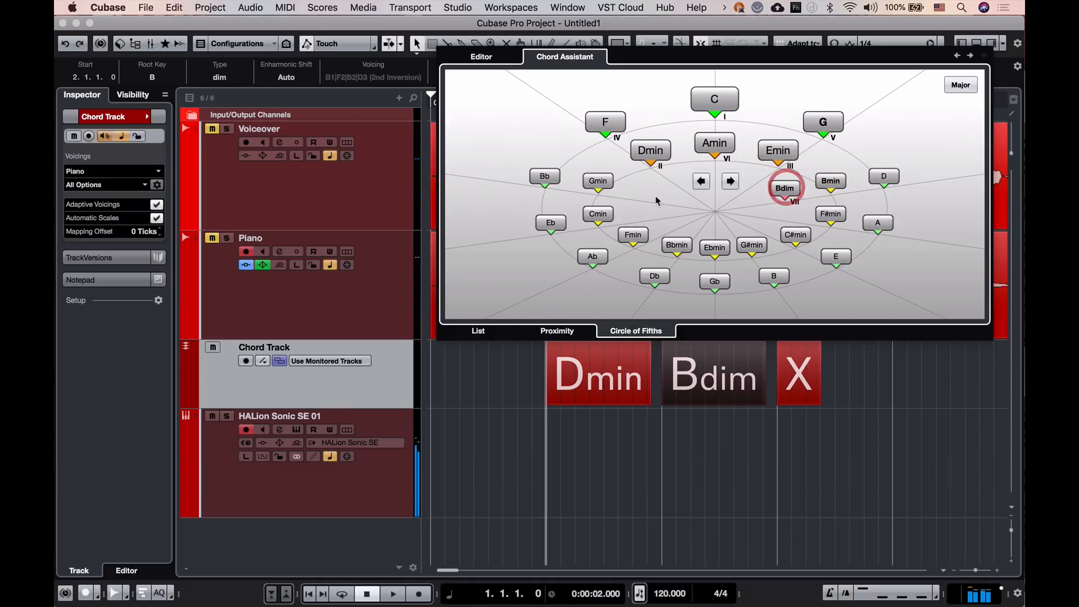
left_click(596, 180)
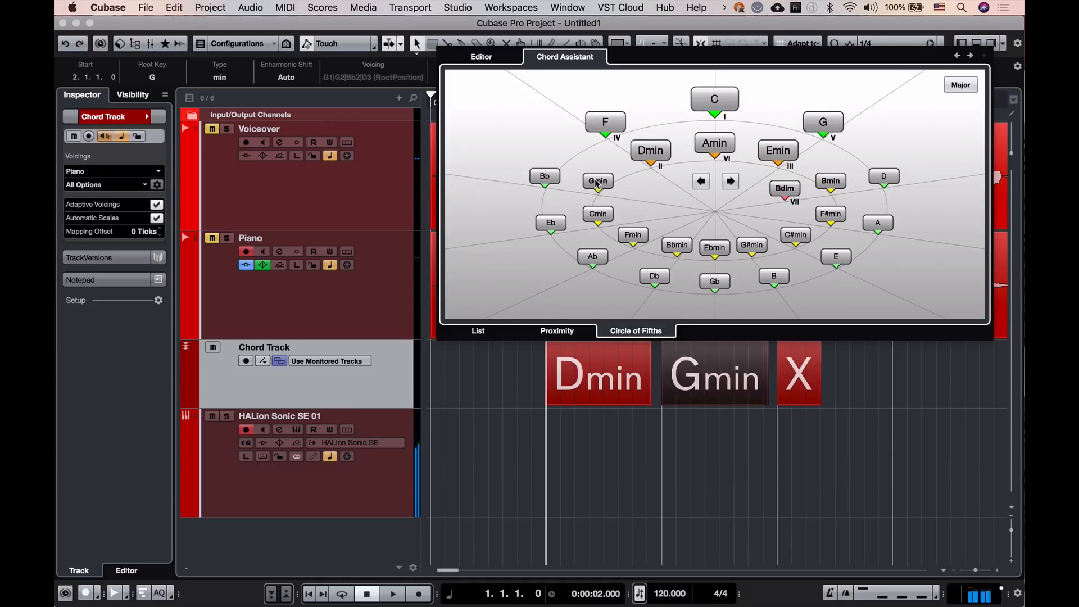
- Rotate the circle of fifths through several other keys to examine their related chords
left_click(730, 181)
left_click(730, 181)
left_click(730, 181)
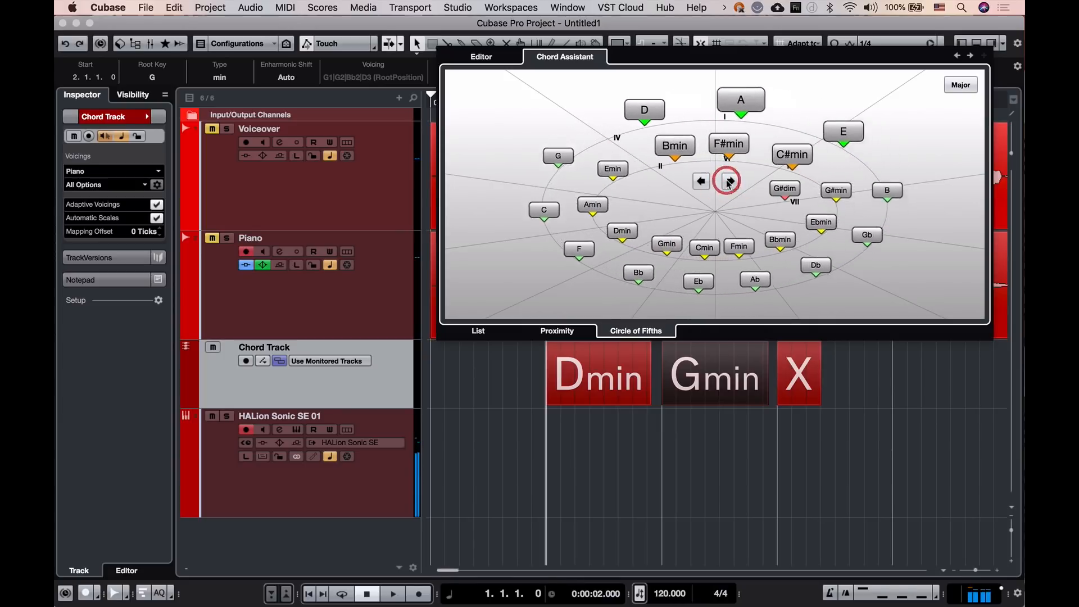
left_click(729, 181)
left_click(730, 181)
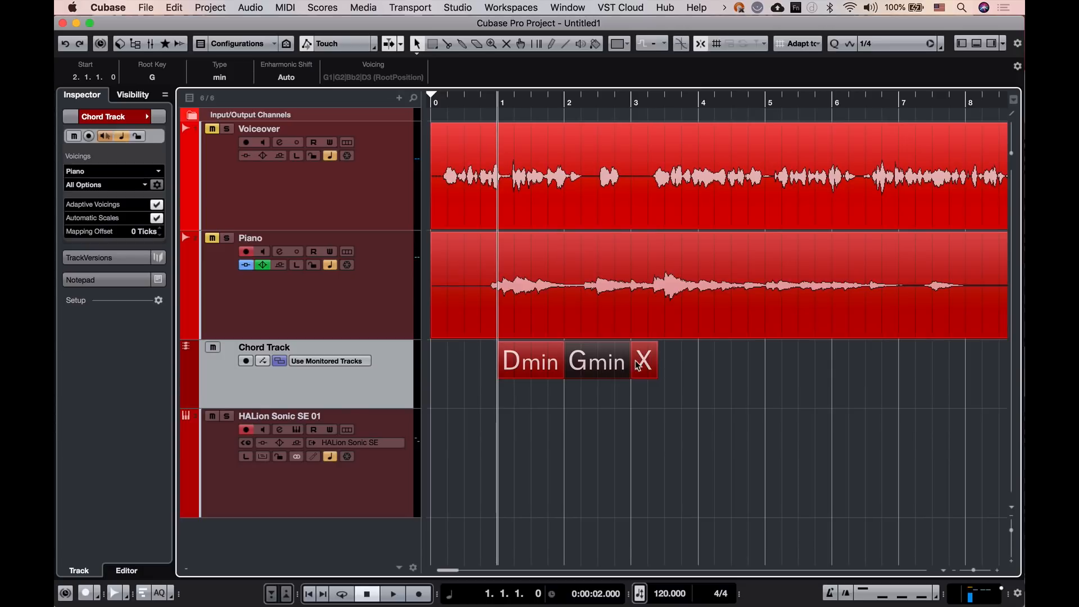
- Audition the Dmin and Gmin chords, and set the undefined bar 3 chord to Amin7
left_click(535, 366)
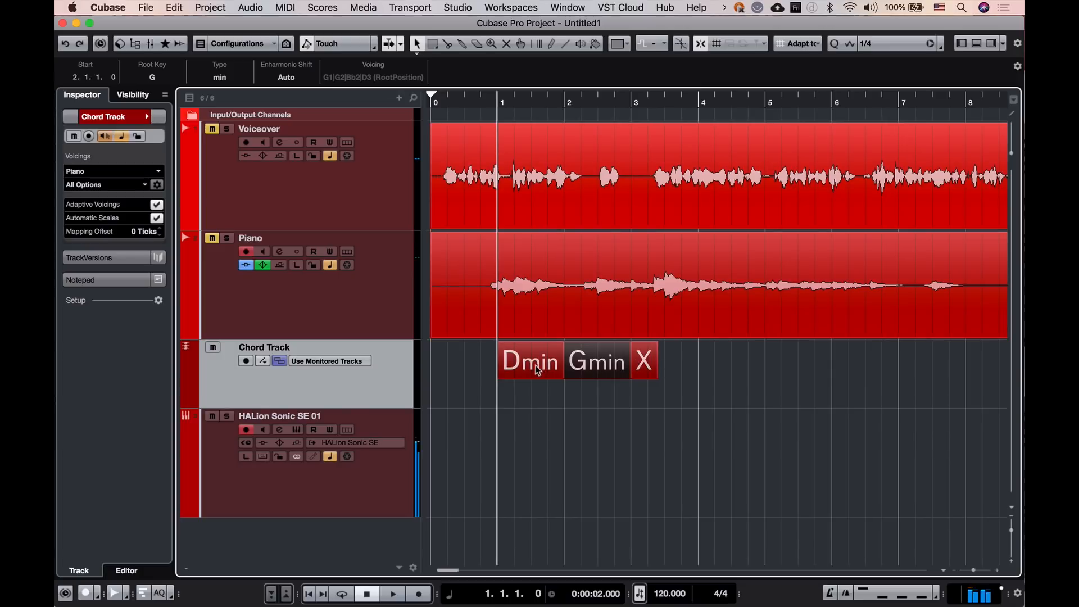
left_click(588, 372)
double_click(637, 369)
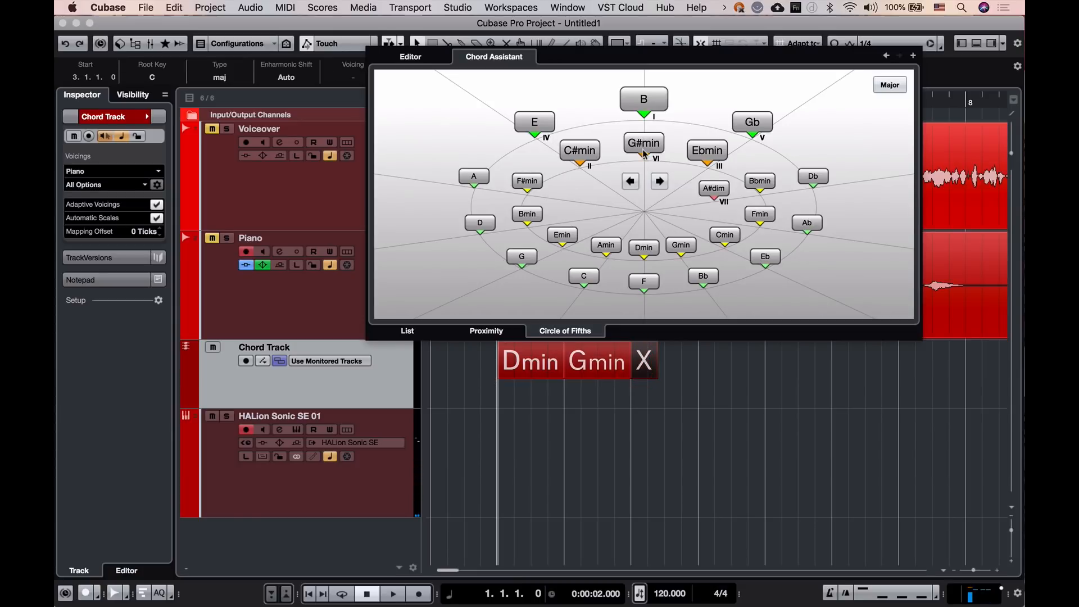
left_click(409, 332)
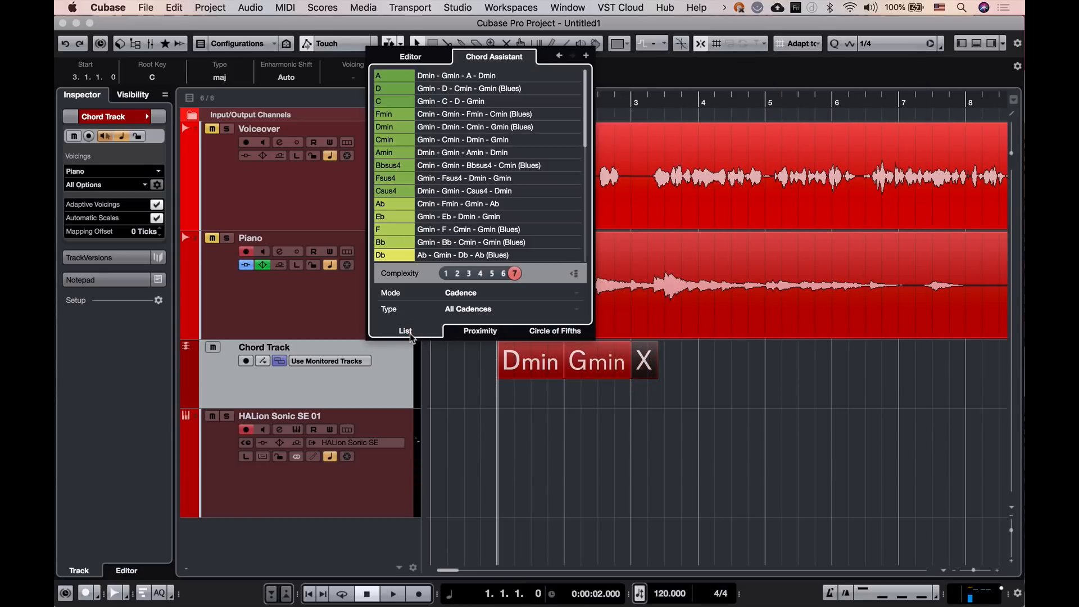
left_click(421, 57)
left_click(407, 201)
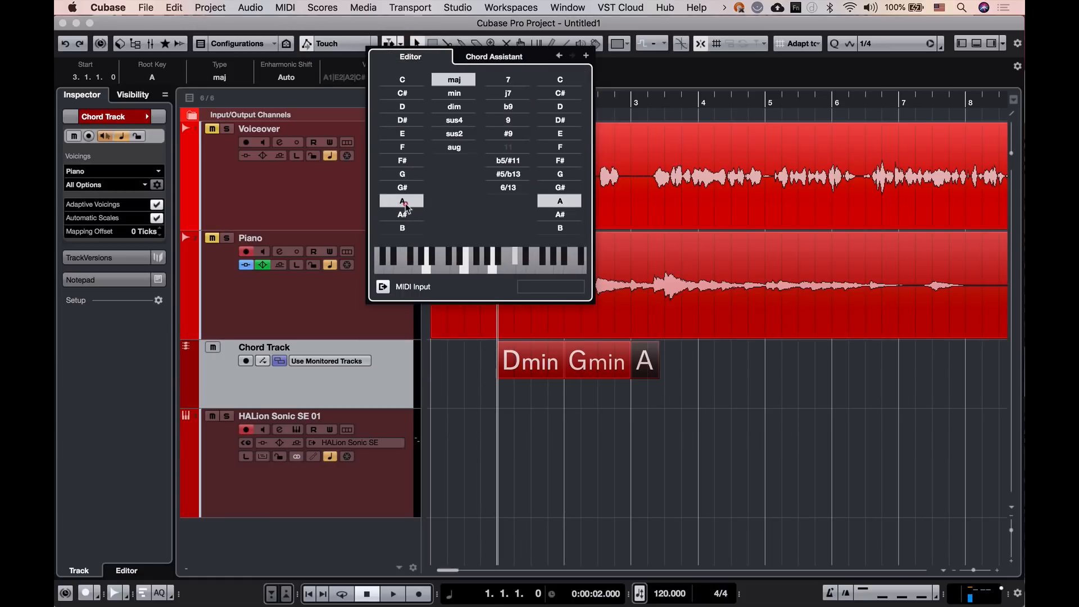
left_click(453, 94)
left_click(498, 83)
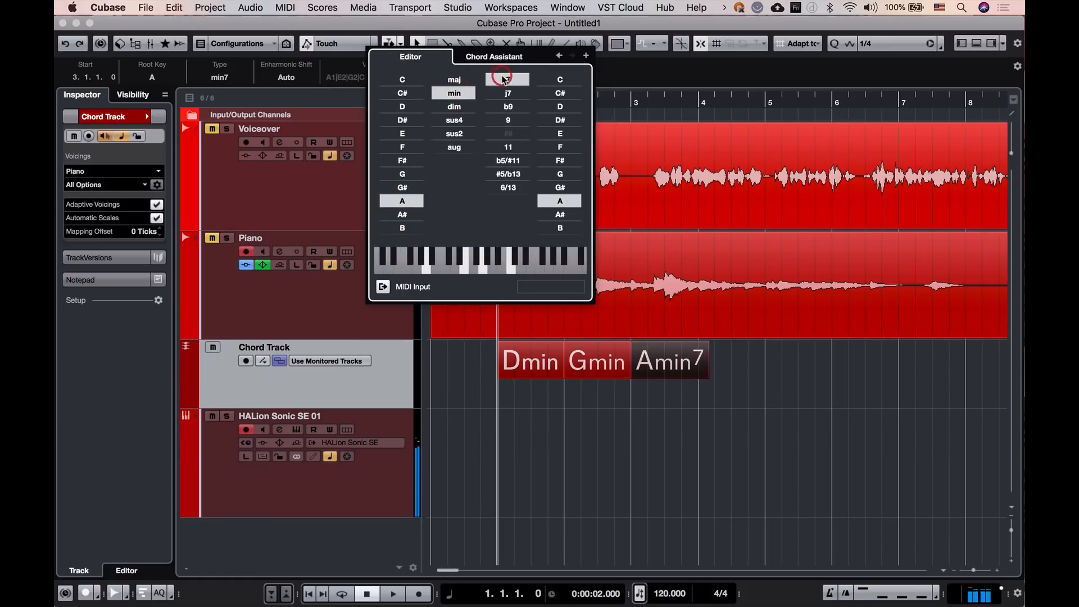
left_click(507, 397)
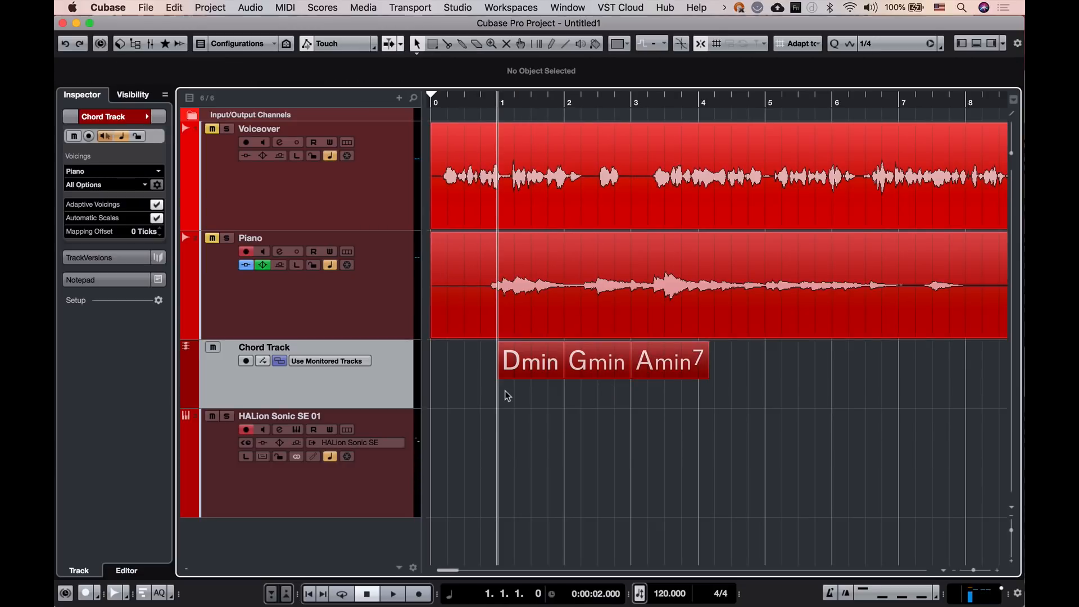
- Copy the Dmin, Gmin, Amin7 chord sequence so that it repeats from bar 4 and again from bar 7
left_click_drag(505, 391, 688, 363)
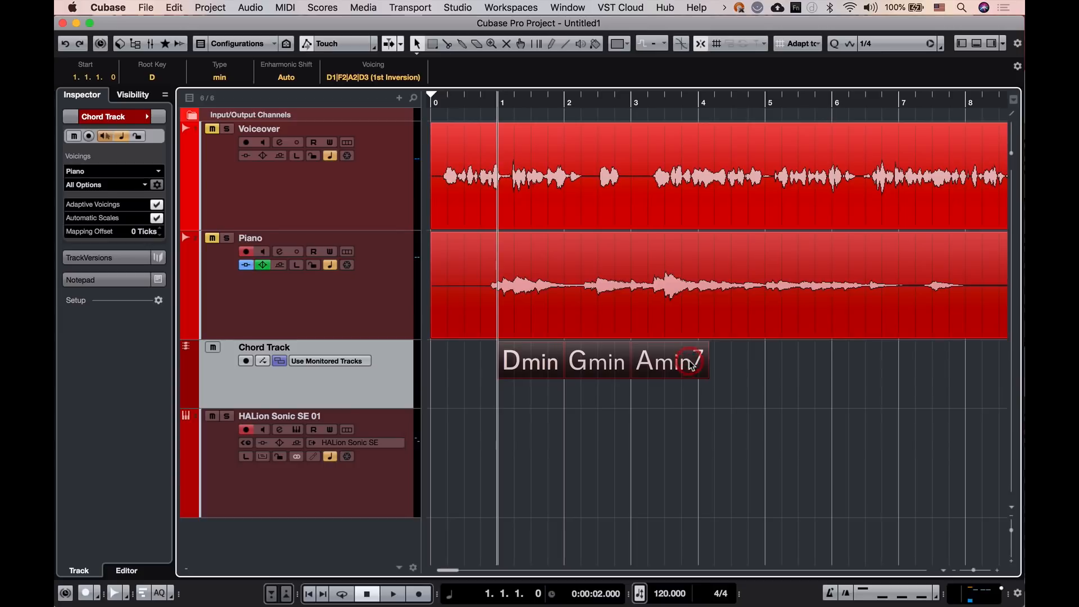
left_click_drag(514, 372, 718, 356)
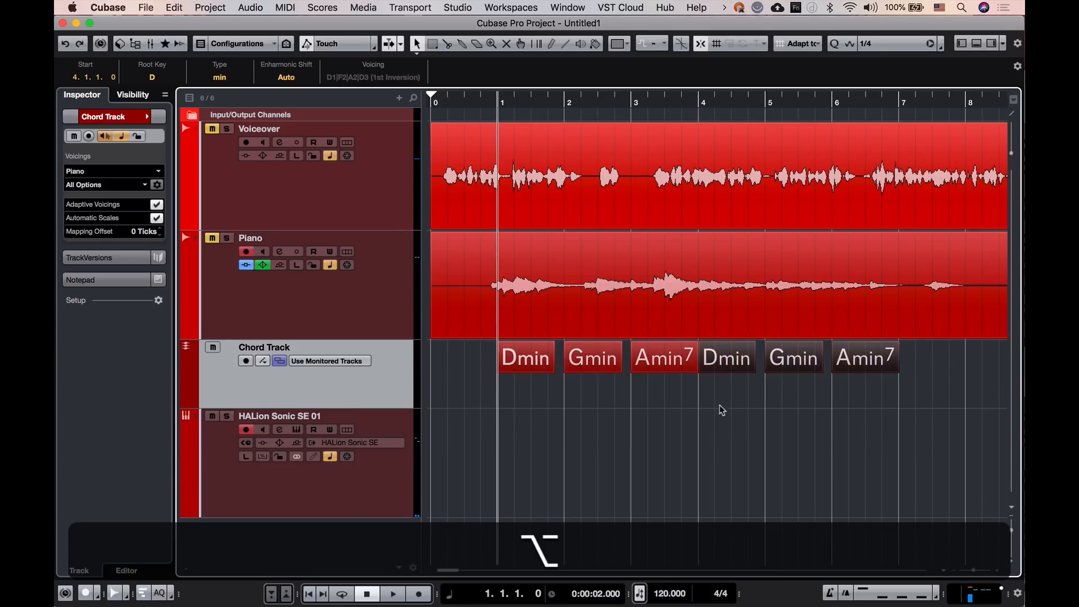
left_click_drag(722, 412, 856, 348)
left_click_drag(739, 368, 922, 361)
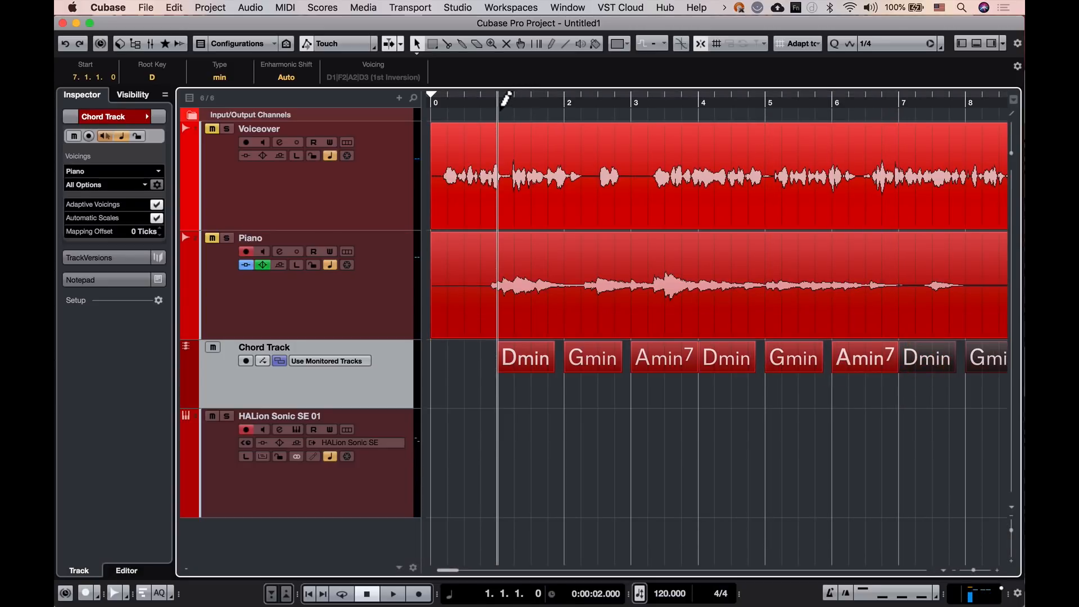
- Play back the extended chord progression from bar 1, and return the playhead to bar 1
key("g")
key("space")
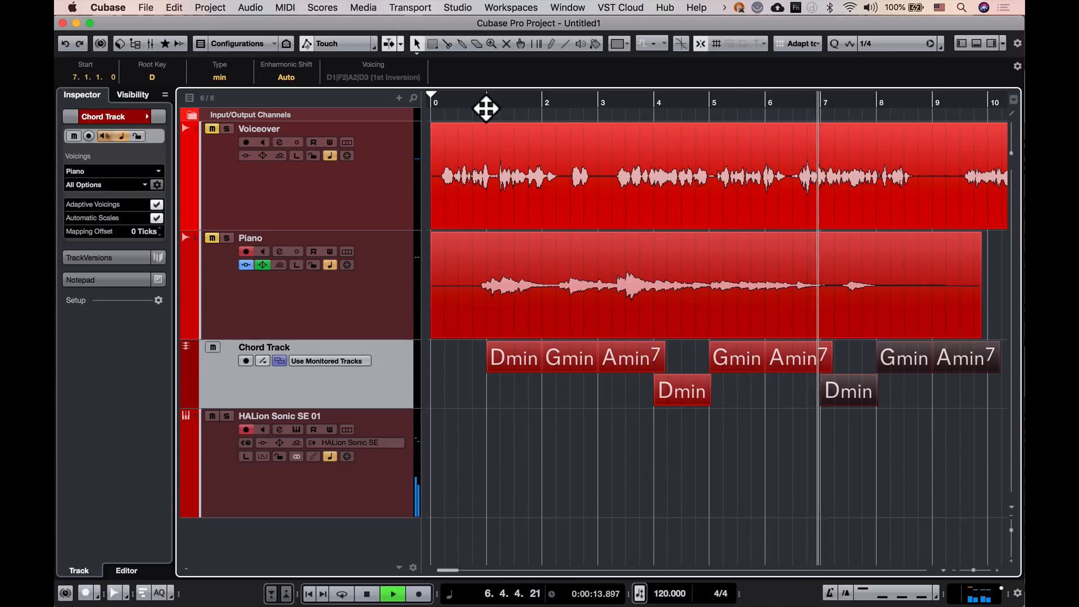
key("space")
left_click(487, 109)
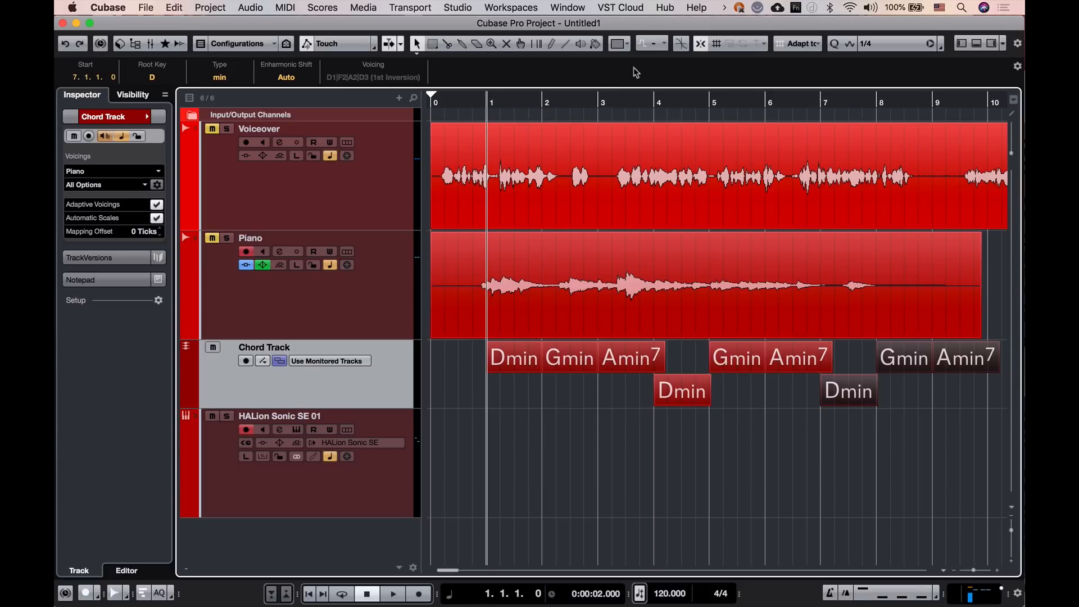
- Browse the media library's Loops & Samples to the Drum Loops collection and select the 01 075 drums loop
left_click(991, 44)
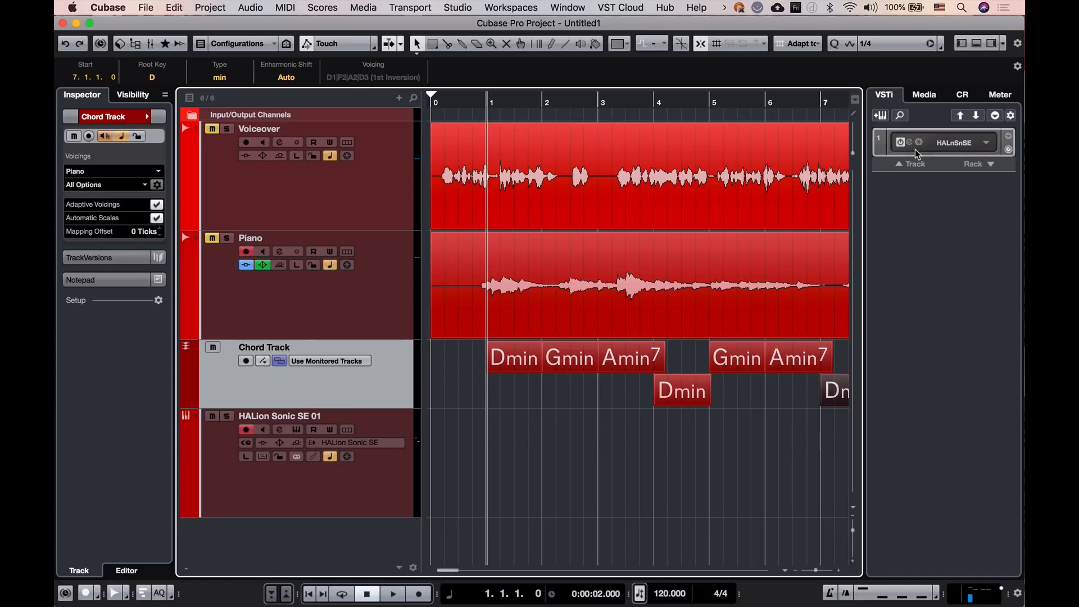
left_click(922, 96)
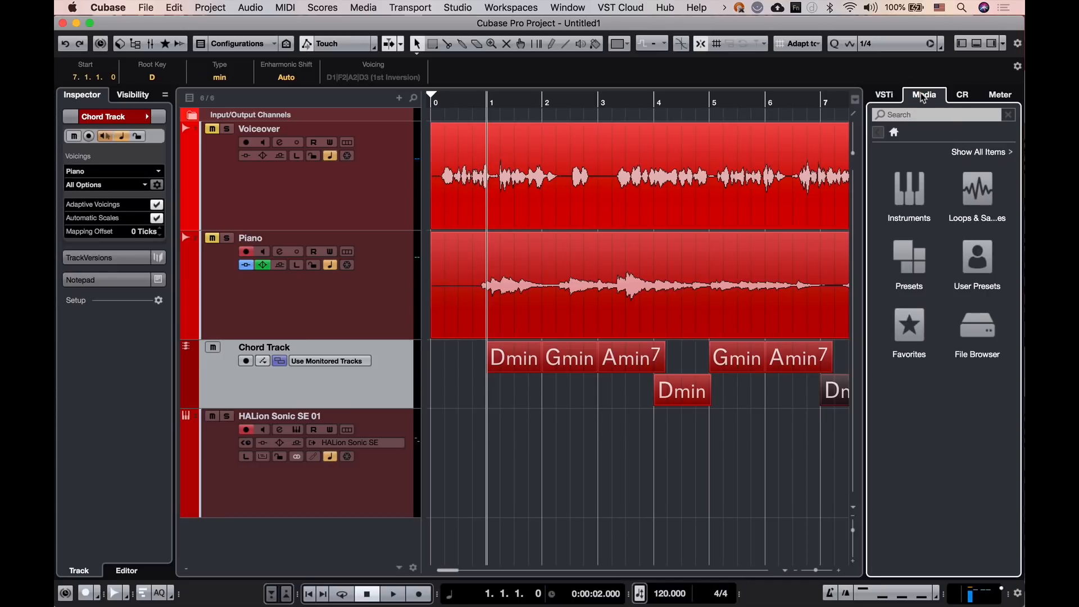
left_click(983, 190)
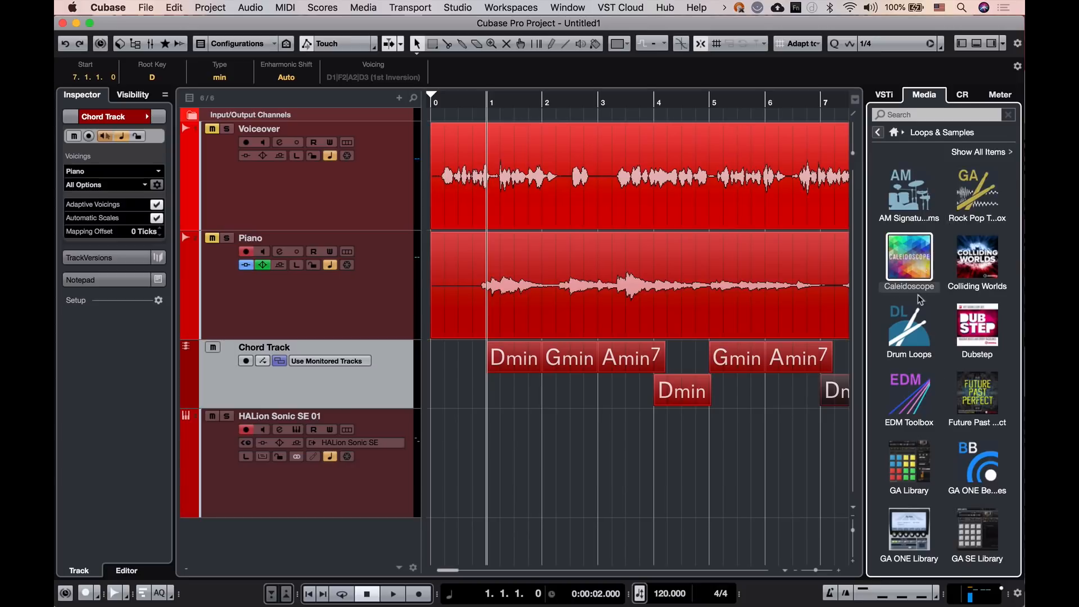
left_click(916, 325)
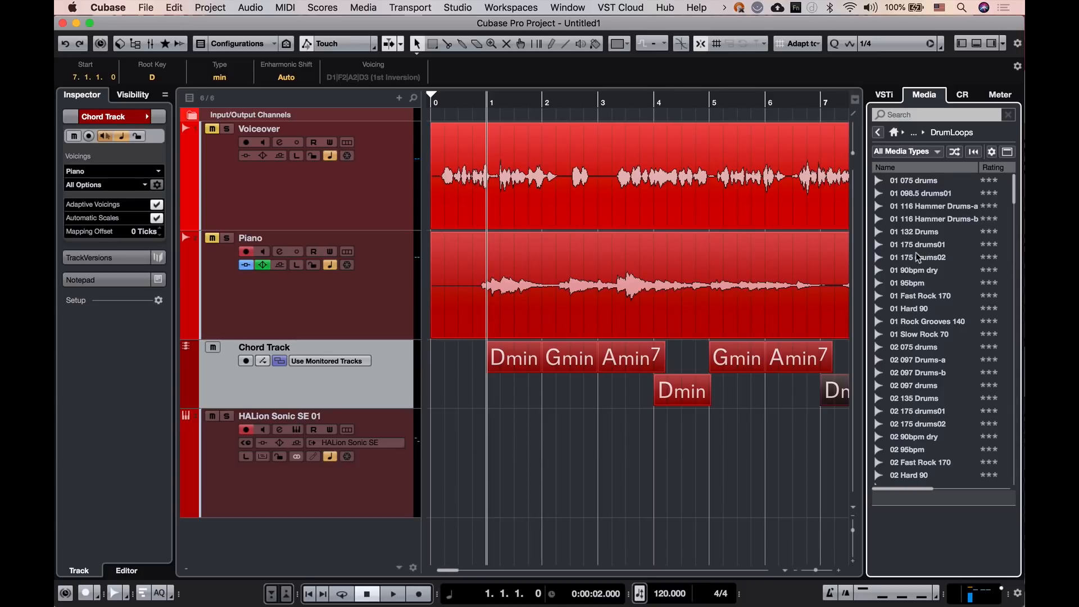
left_click(921, 182)
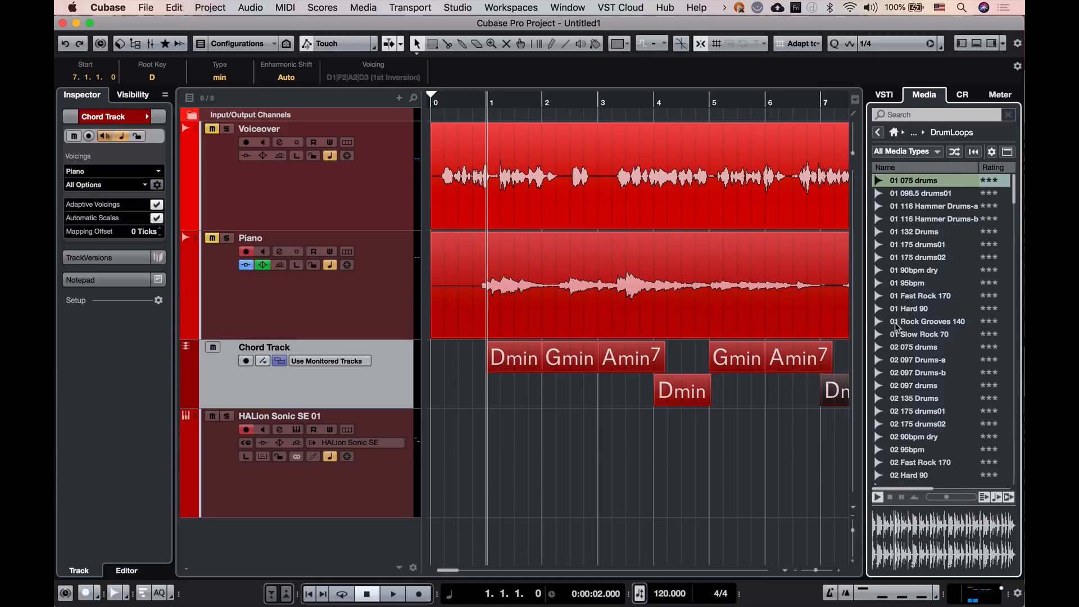
- Switch the loop preview's auto play, beat alignment and wait-for-playback options off and back on
left_click(983, 498)
left_click(996, 498)
left_click(1007, 498)
left_click(997, 498)
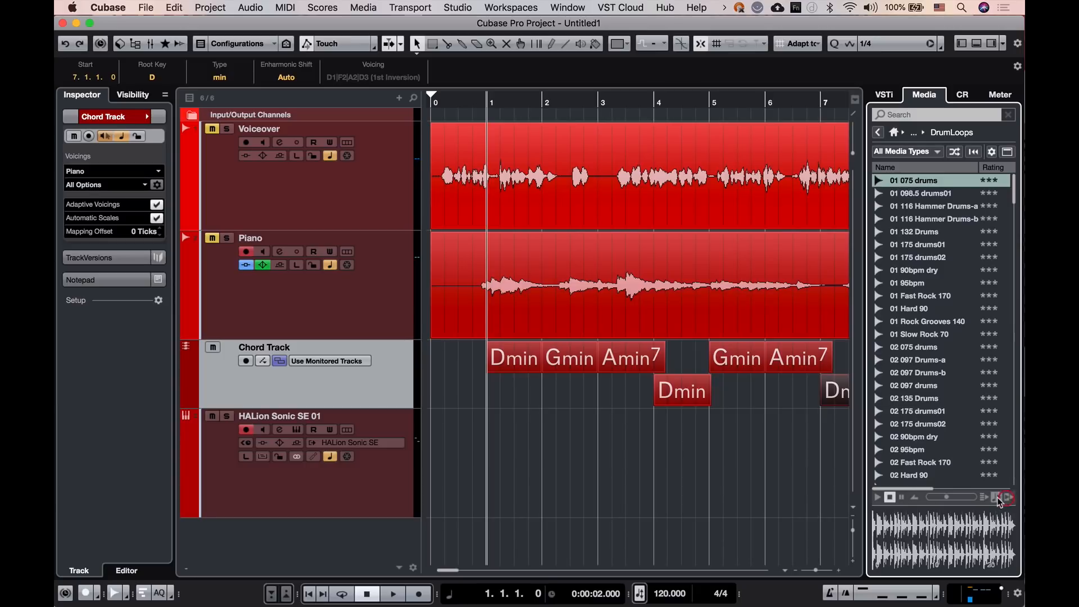
left_click(985, 498)
left_click(1008, 497)
key("space")
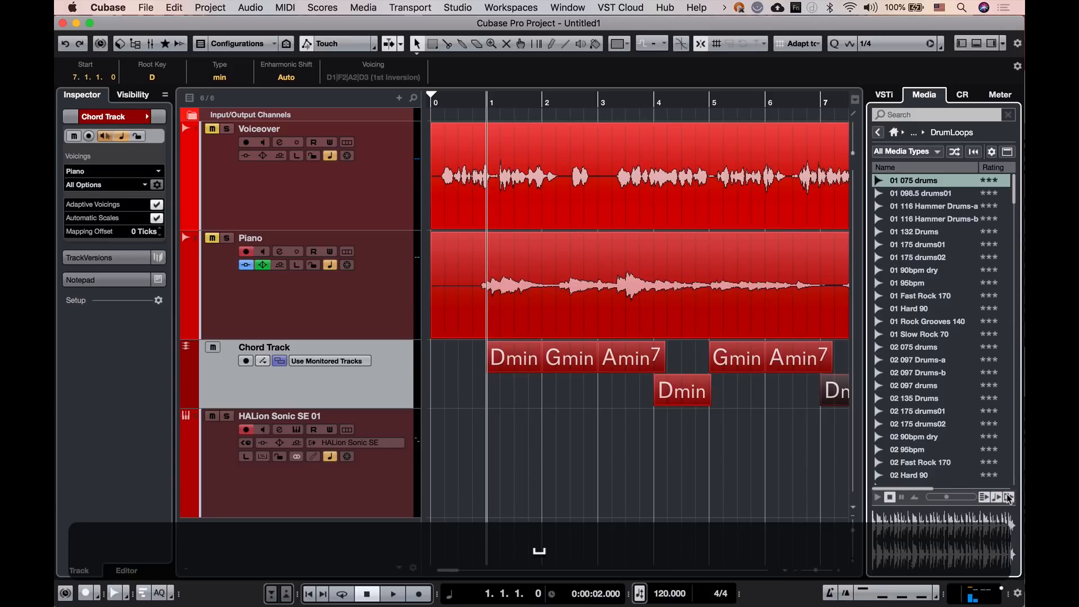
- Play the project from bar 1 with the 01 098.5 drums01 loop and slightly raise the preview level
left_click(486, 101)
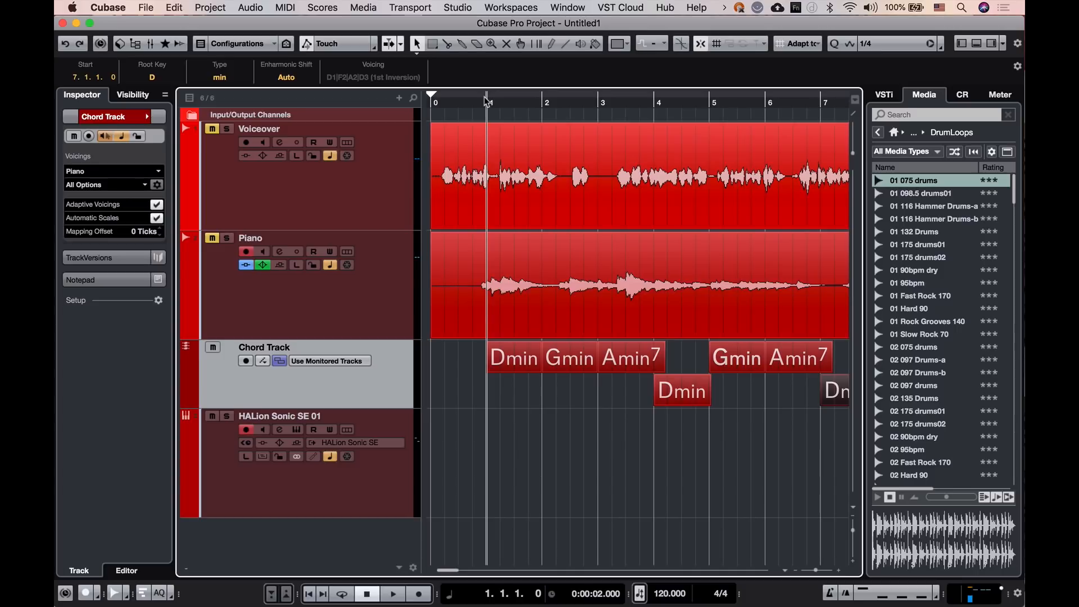
key("space")
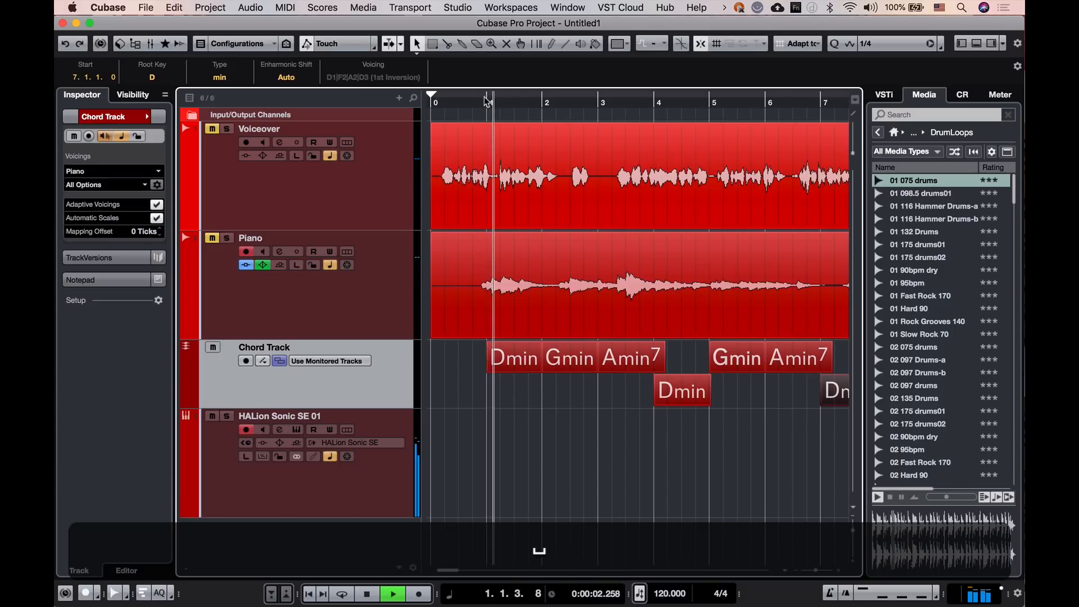
left_click(928, 197)
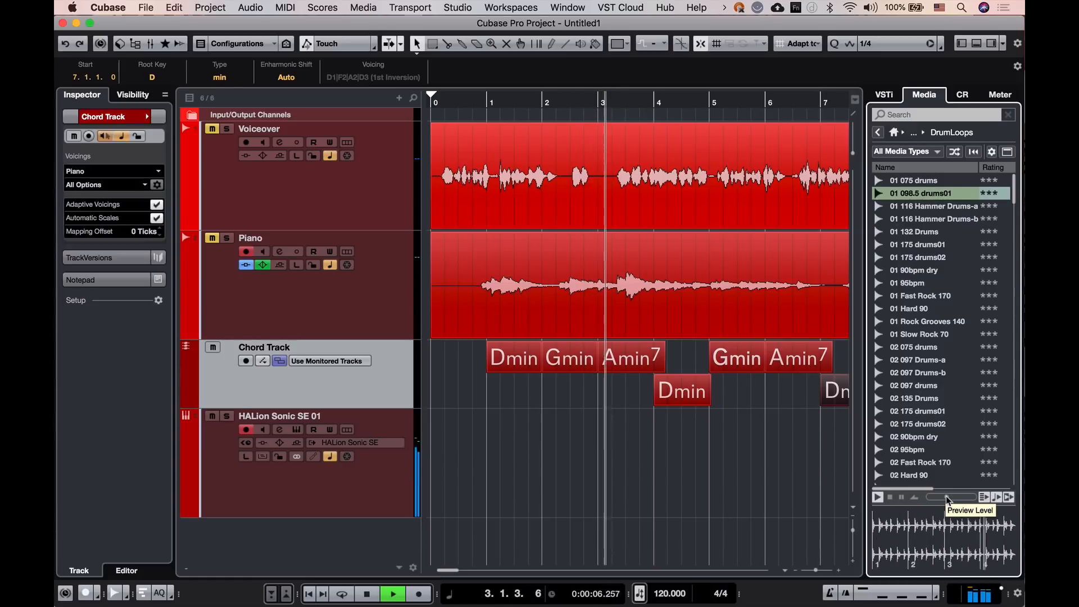
left_click_drag(947, 497, 952, 497)
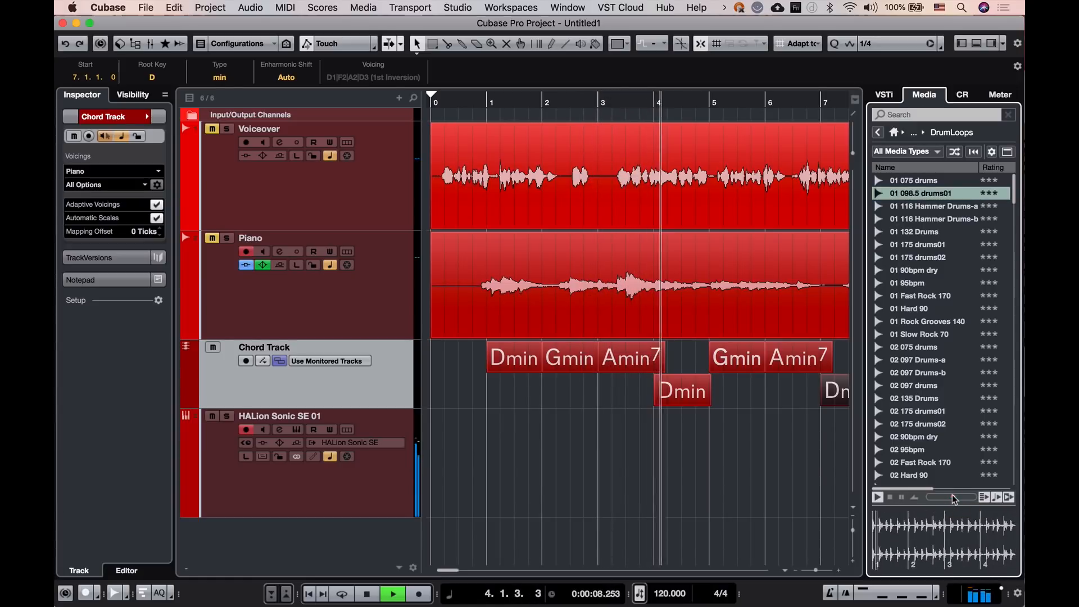
- Audition the 01 116 Hammer Drums-b, 01 132 Drums and 01 175 drums02 loops against the playing chords, and stop playback
left_click(918, 221)
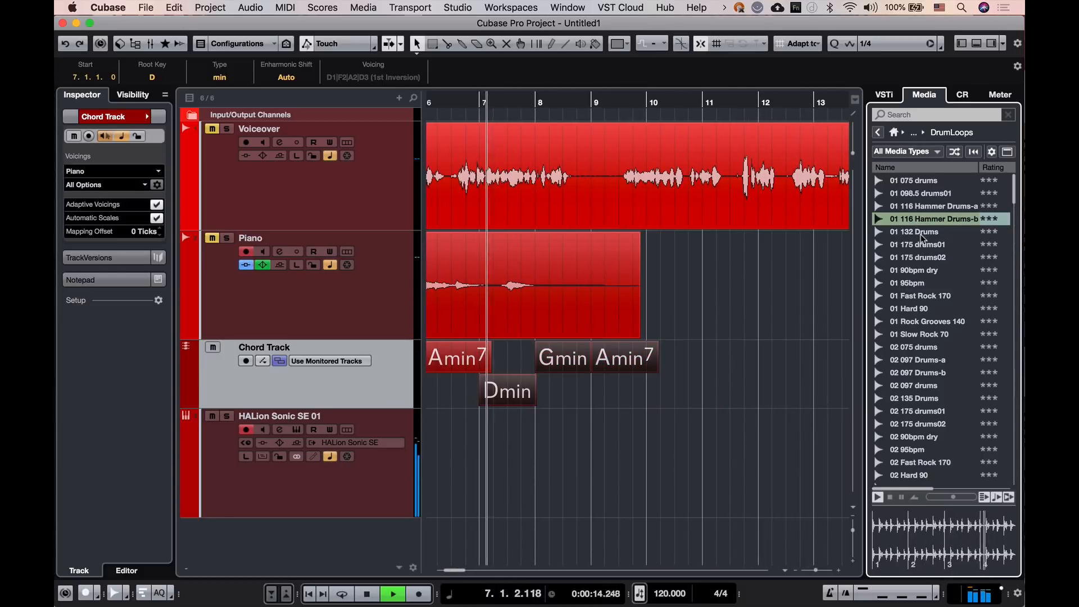
left_click(920, 233)
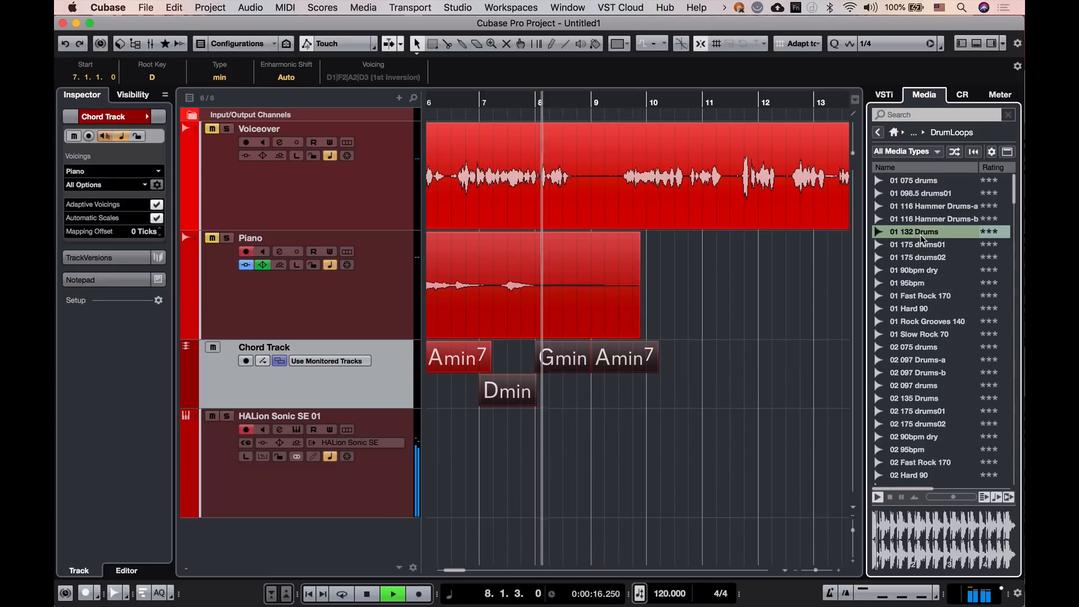
left_click(920, 255)
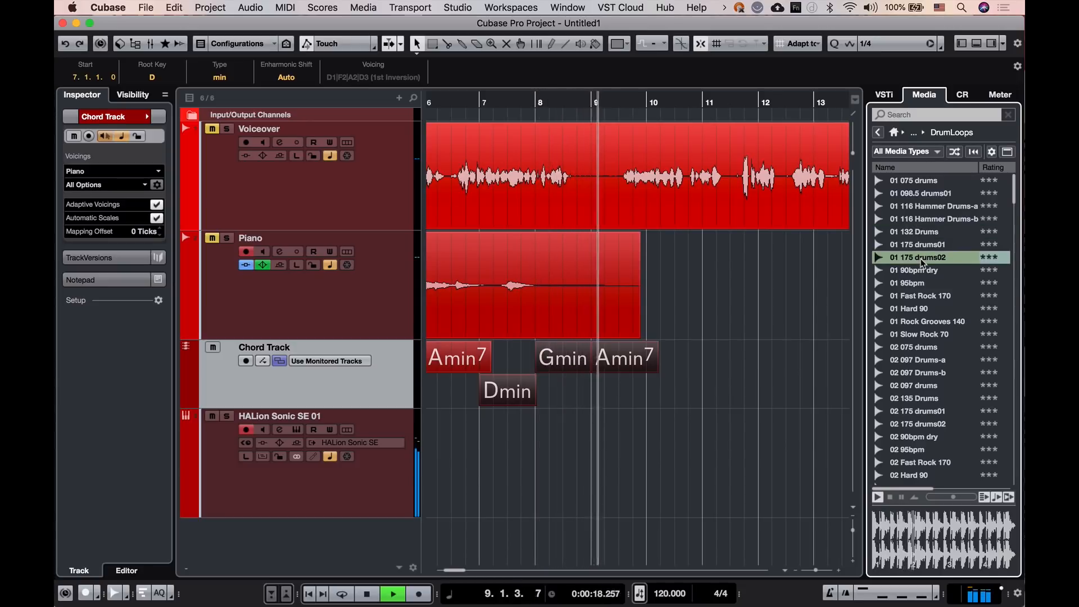
key("space")
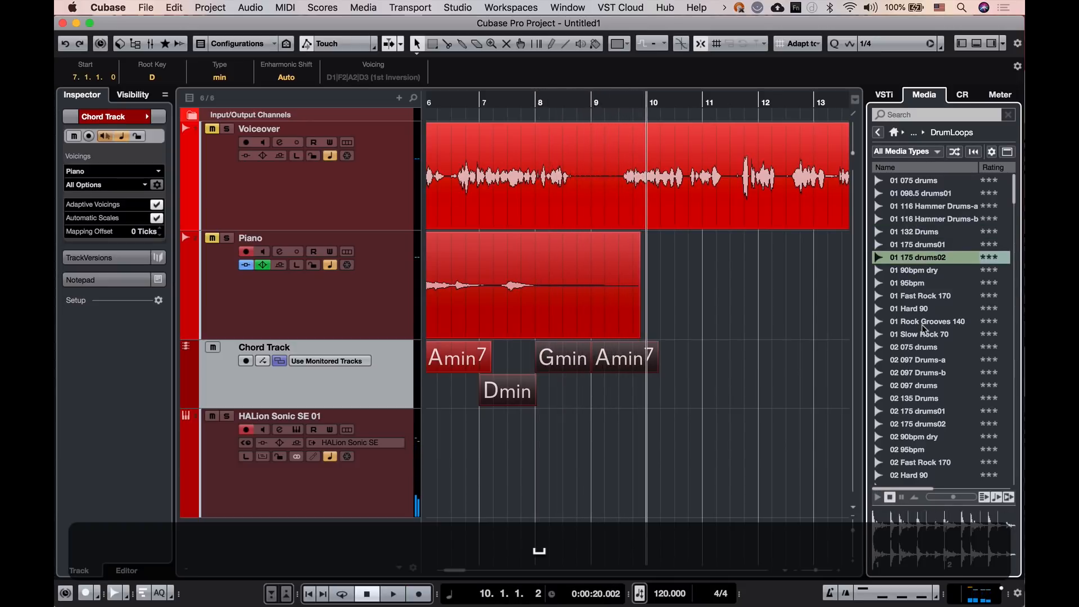
- Play the project again from bar 1 while auditioning the 01 90bpm dry and 01 95bpm drum loops
scroll(680, 336, "left", 10)
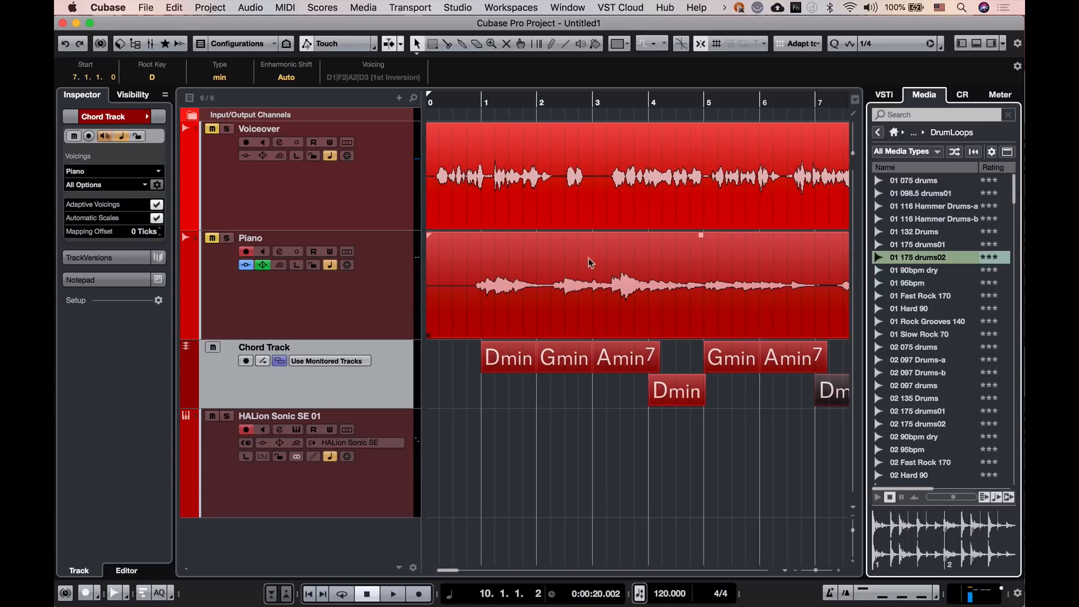
left_click(490, 110)
key("space")
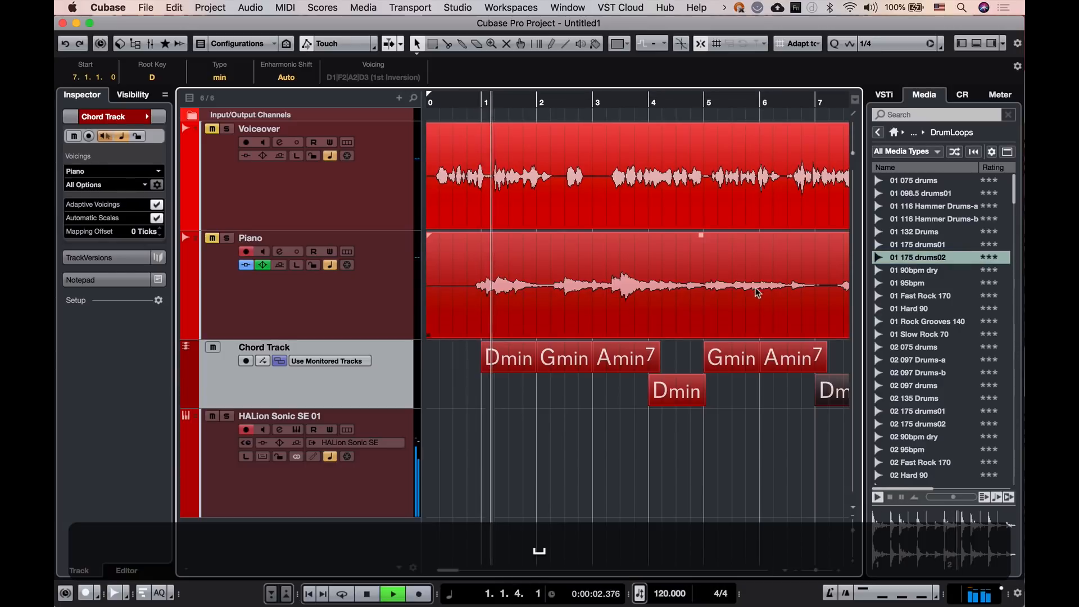
left_click(905, 271)
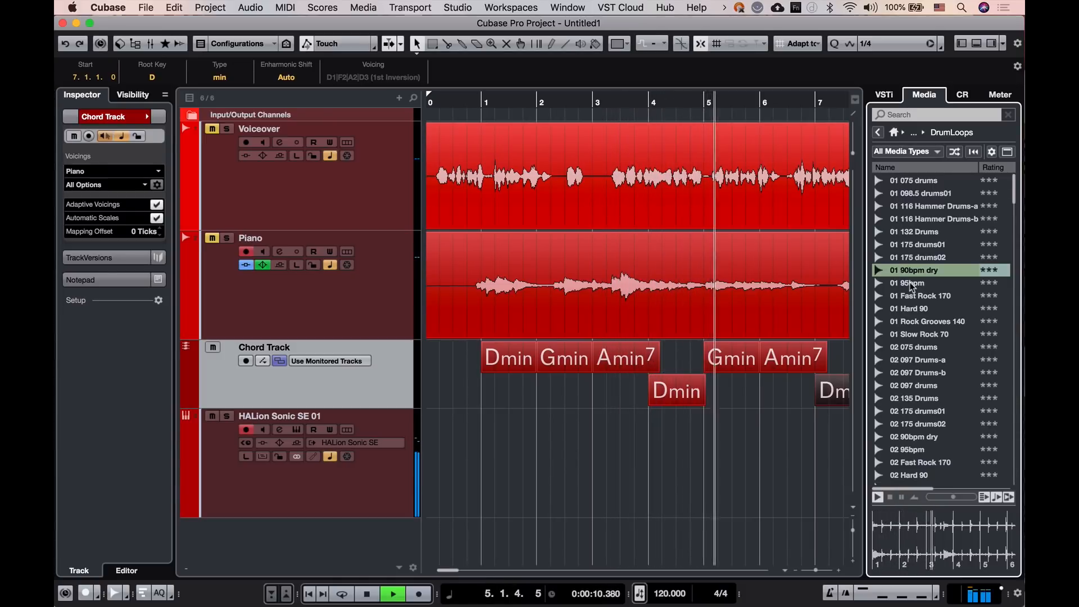
left_click(911, 283)
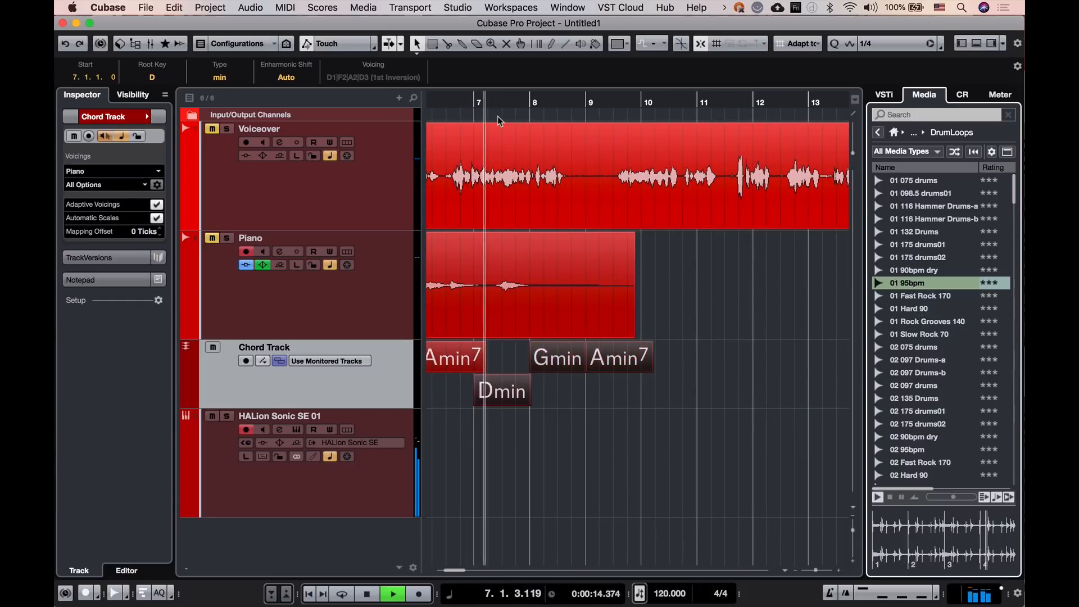
key("space")
- Replay the project from bar 1 with the 01 95bpm loop at a higher preview level, and return to bar 1
scroll(497, 116, "left", 6)
scroll(498, 116, "left", 1)
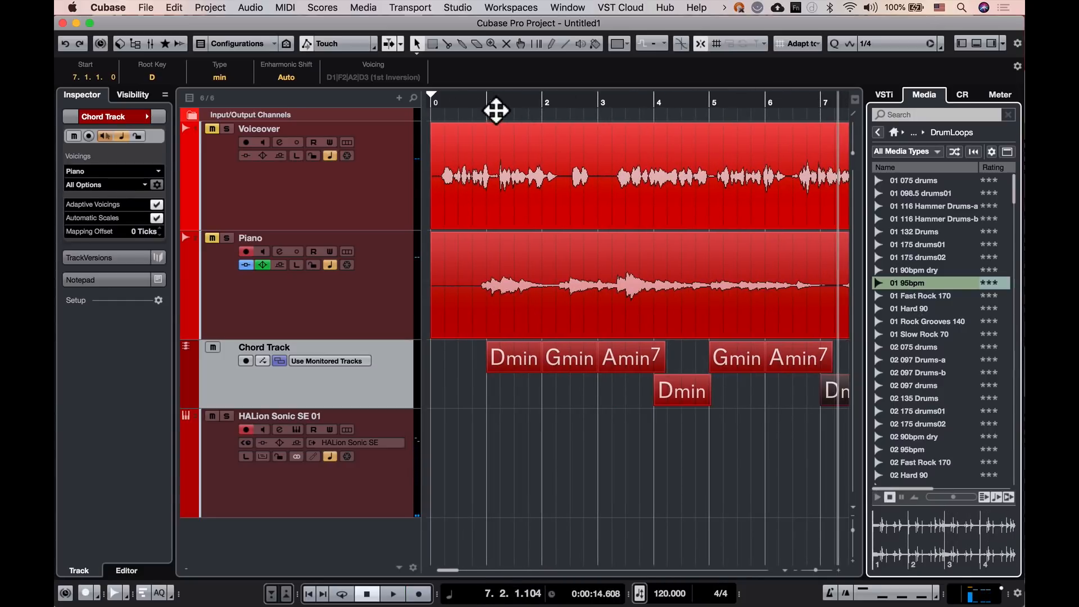
left_click(492, 106)
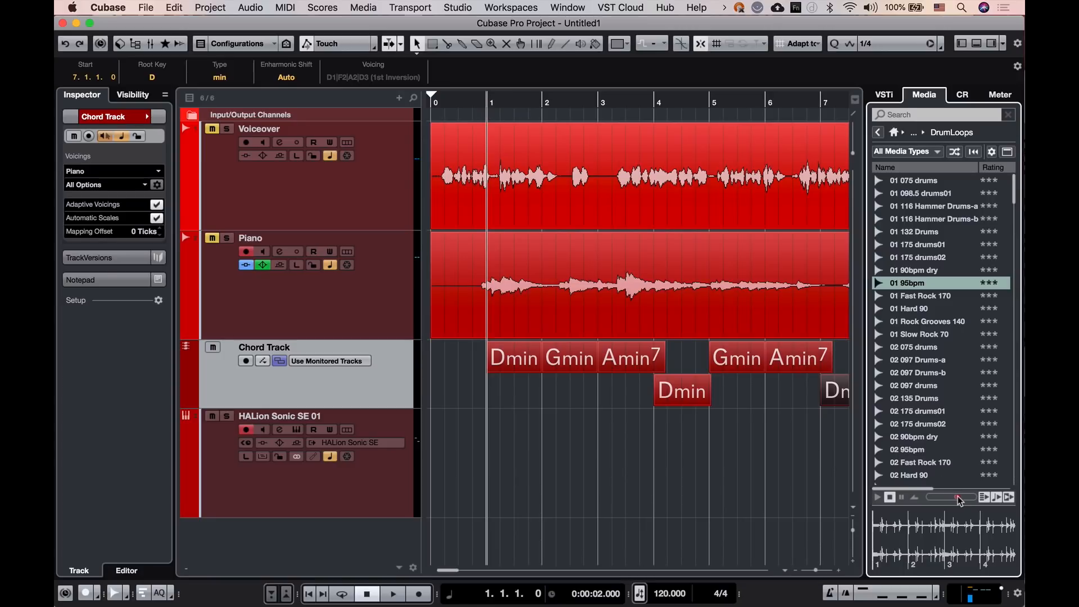
key("space")
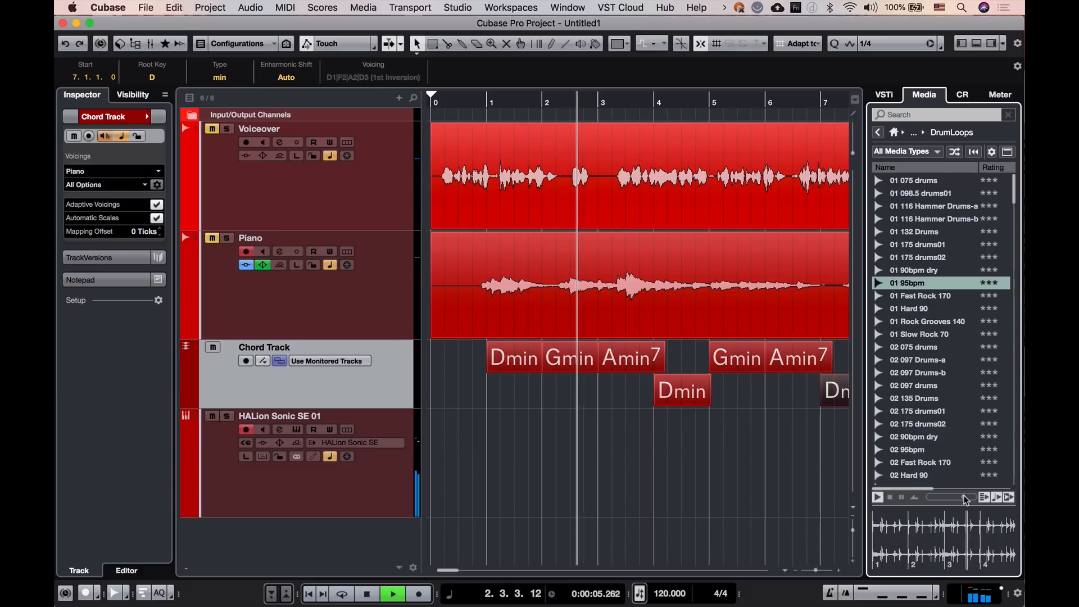
key("space")
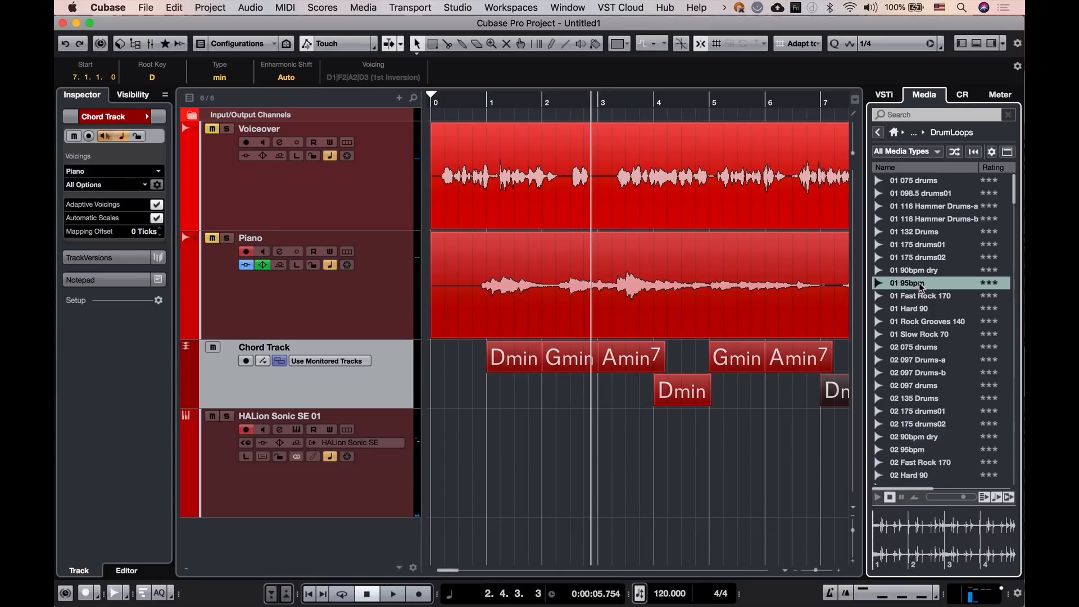
left_click(491, 109)
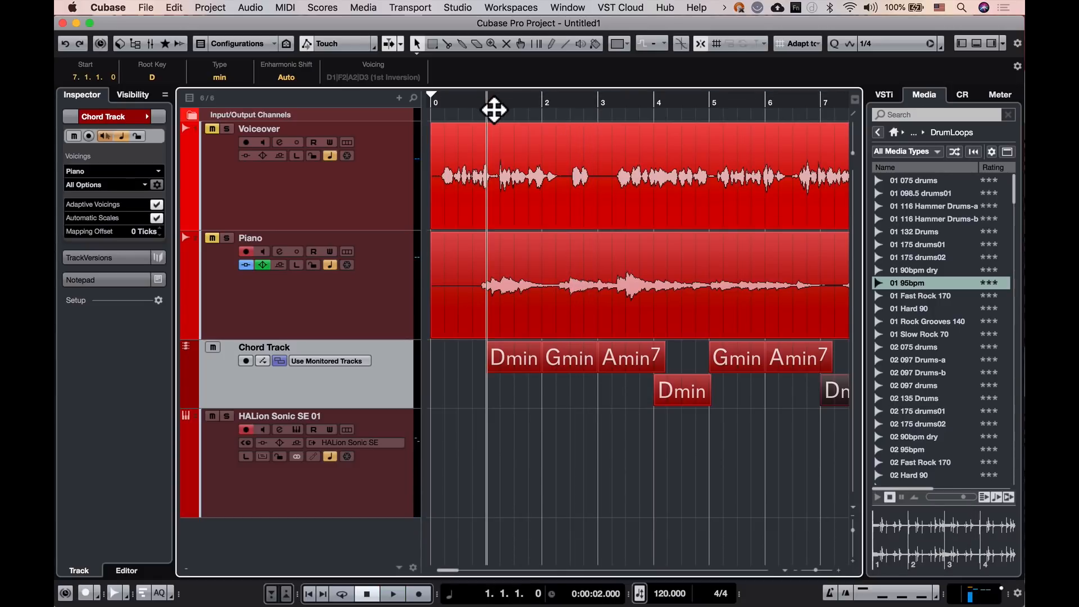
- Add the 01 95bpm drum loop to the project on a new track and move its event to start at bar 1
double_click(911, 283)
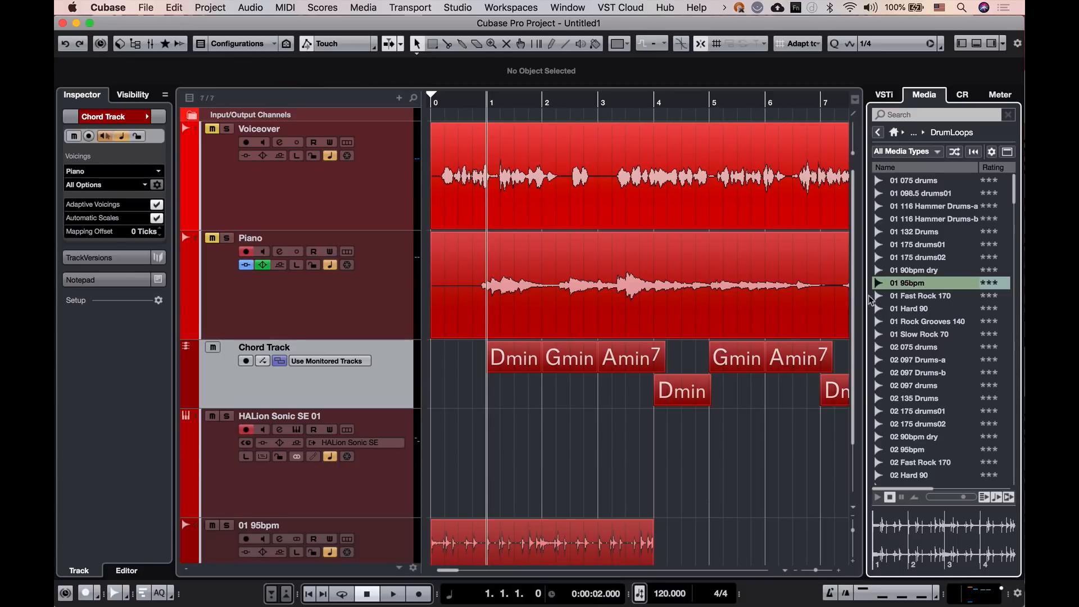
left_click(587, 483)
left_click(992, 44)
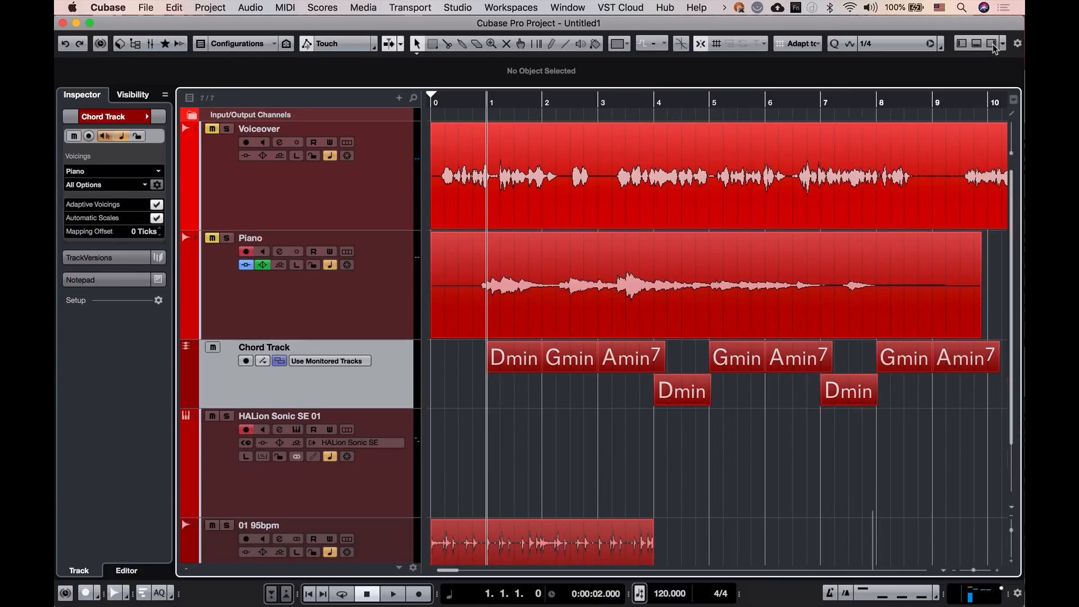
left_click(540, 545)
left_click_drag(540, 545, 585, 548)
- Repeat the 01 95bpm event end to end so that the drum loop runs up to bar 13
key("g")
key("g")
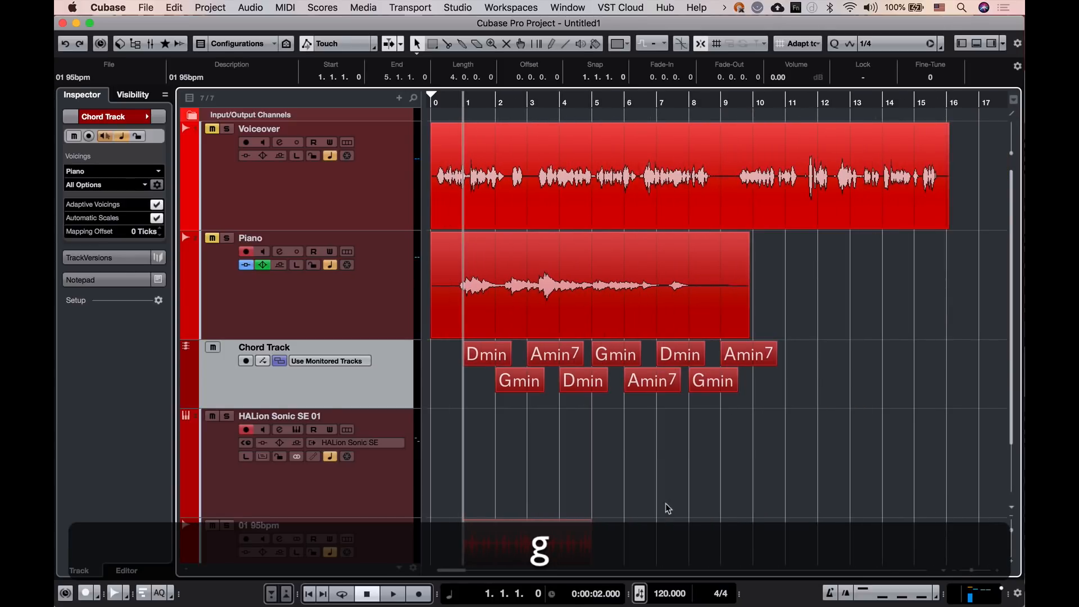
scroll(666, 504, "down", 2)
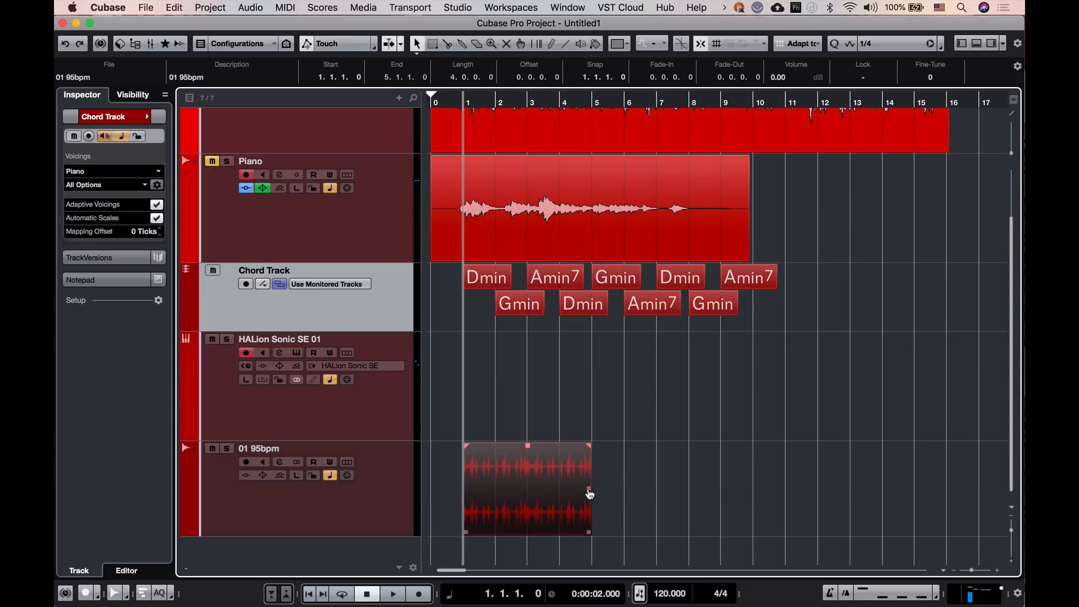
mouse_move(590, 493)
left_click_drag(590, 494, 832, 500)
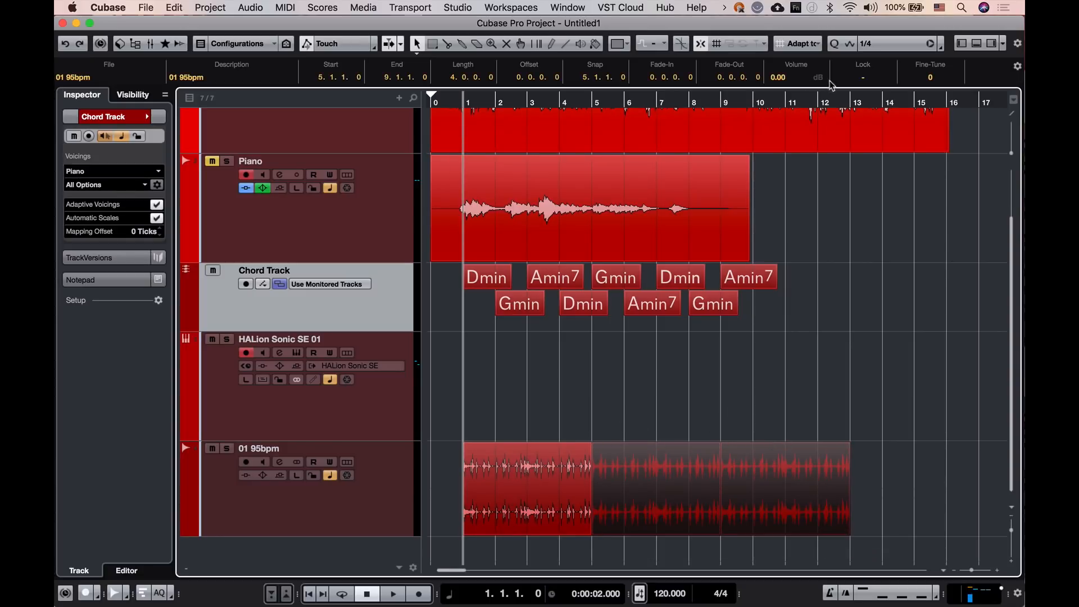
- Play the project from bar 1 to hear the chords with the repeated drum loop, and stop playback
left_click(852, 110)
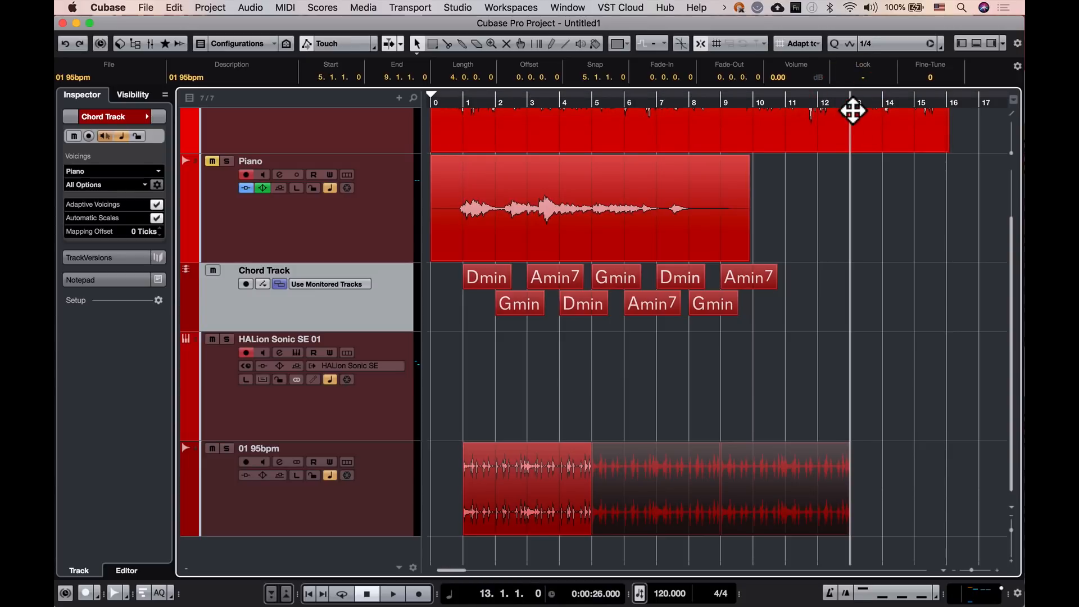
left_click(464, 106)
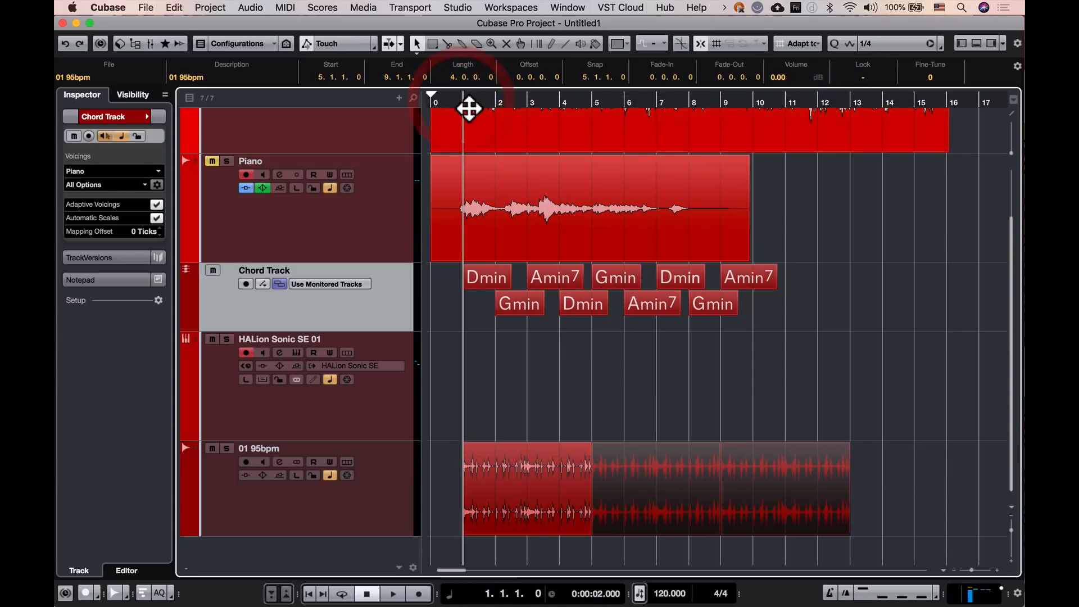
key("space")
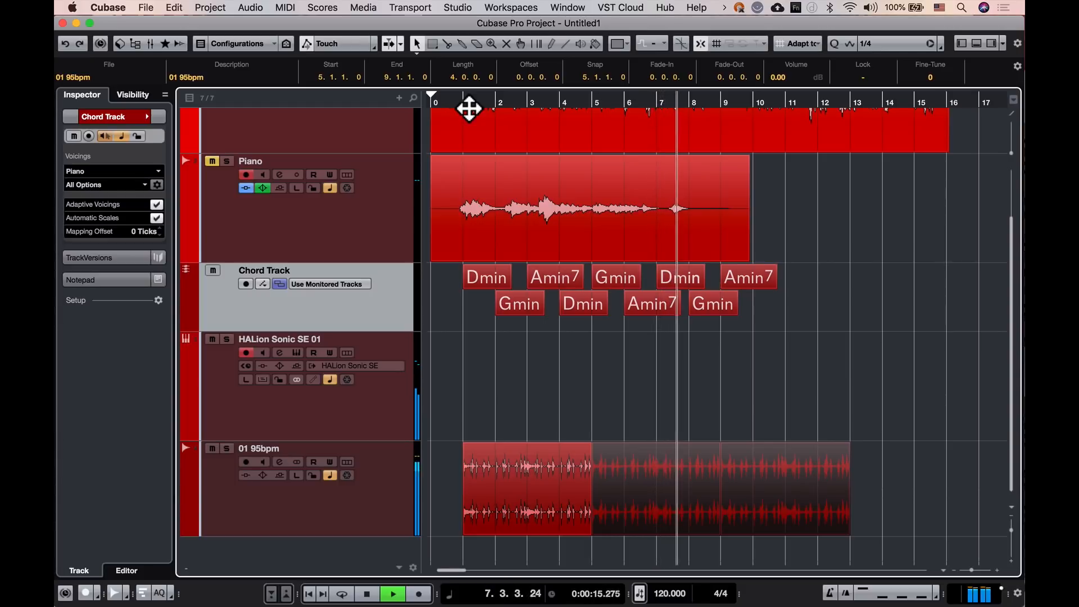
key("space")
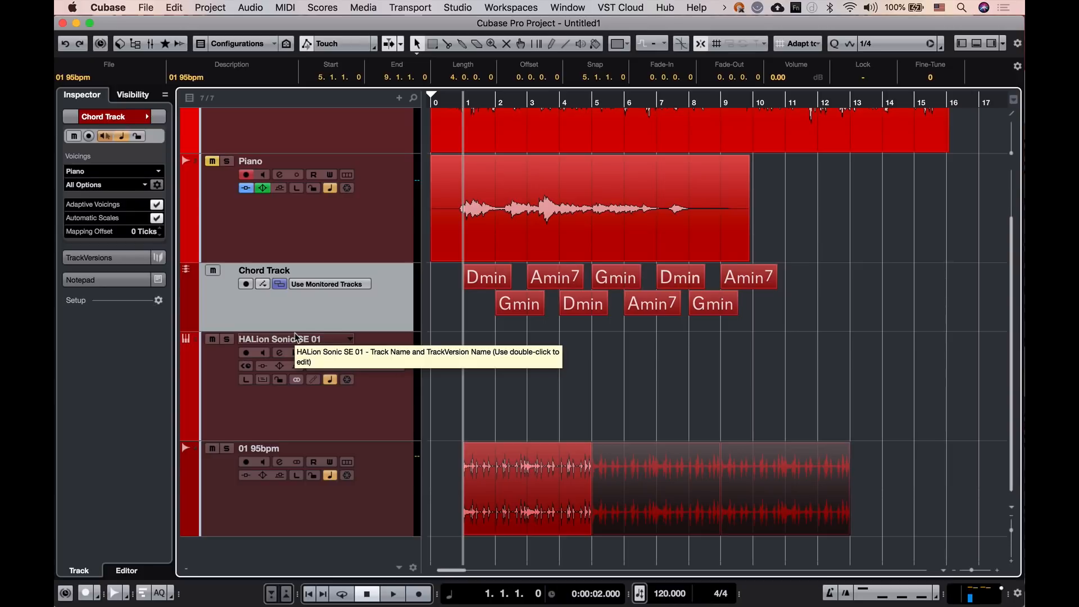
- Add one instrument track using HALion Sonic SE, routed to Stereo Out
left_click(399, 96)
left_click(439, 132)
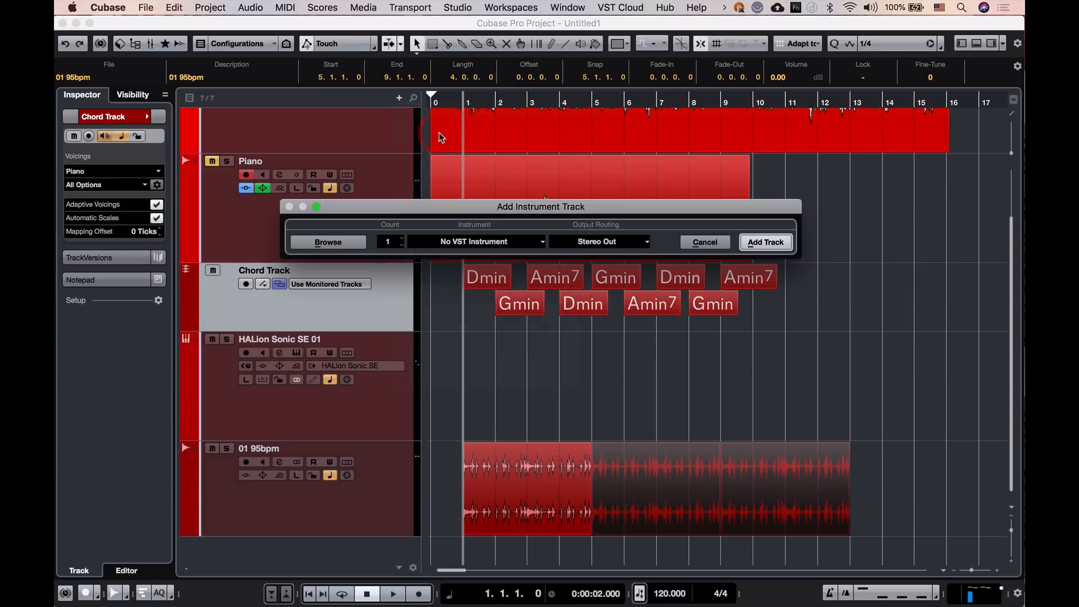
left_click(483, 242)
type("hal")
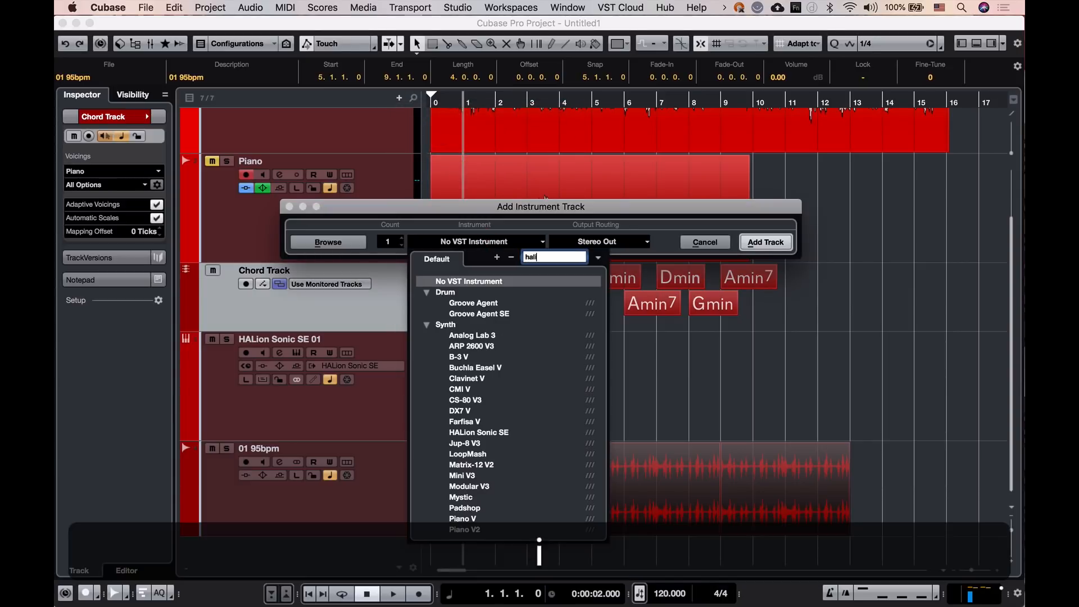
type("io")
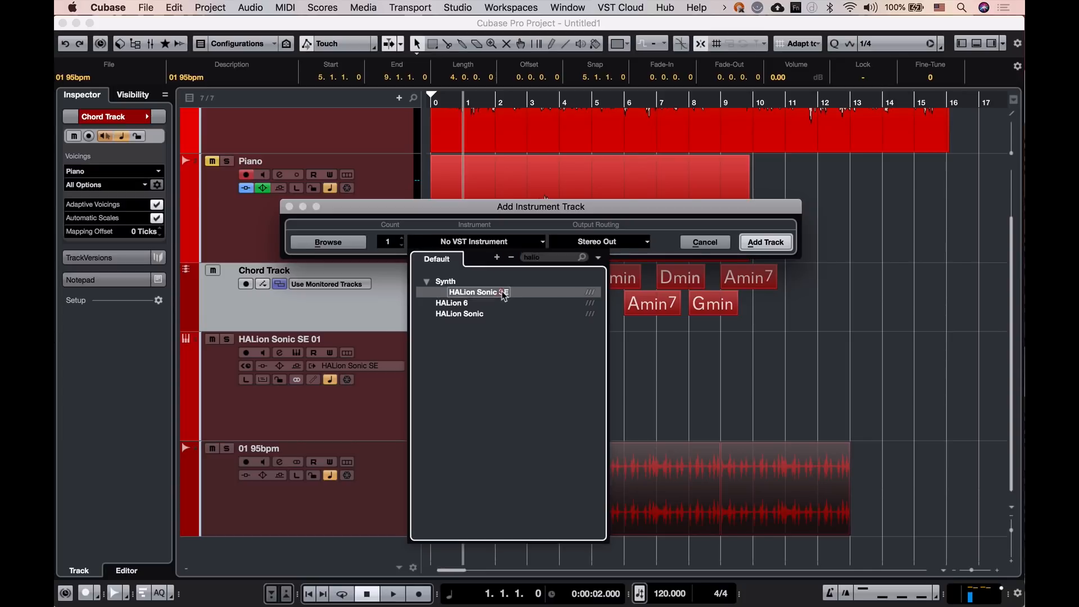
left_click(500, 293)
left_click(765, 242)
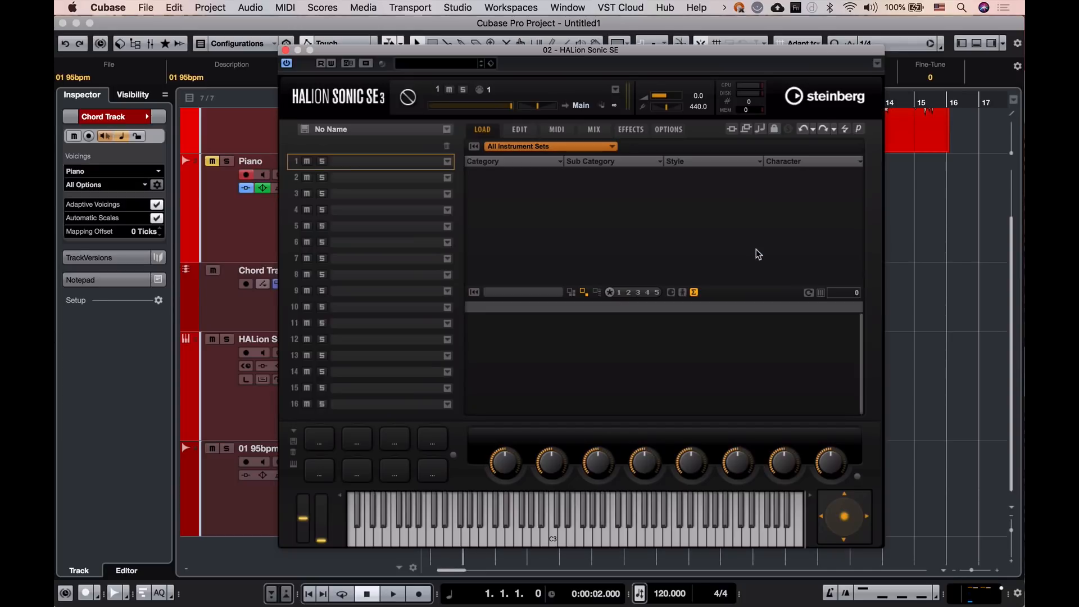
- Load the Warm Strings & Pad sound from the Strings category into the new HALion Sonic SE and close the instrument window
left_click(482, 220)
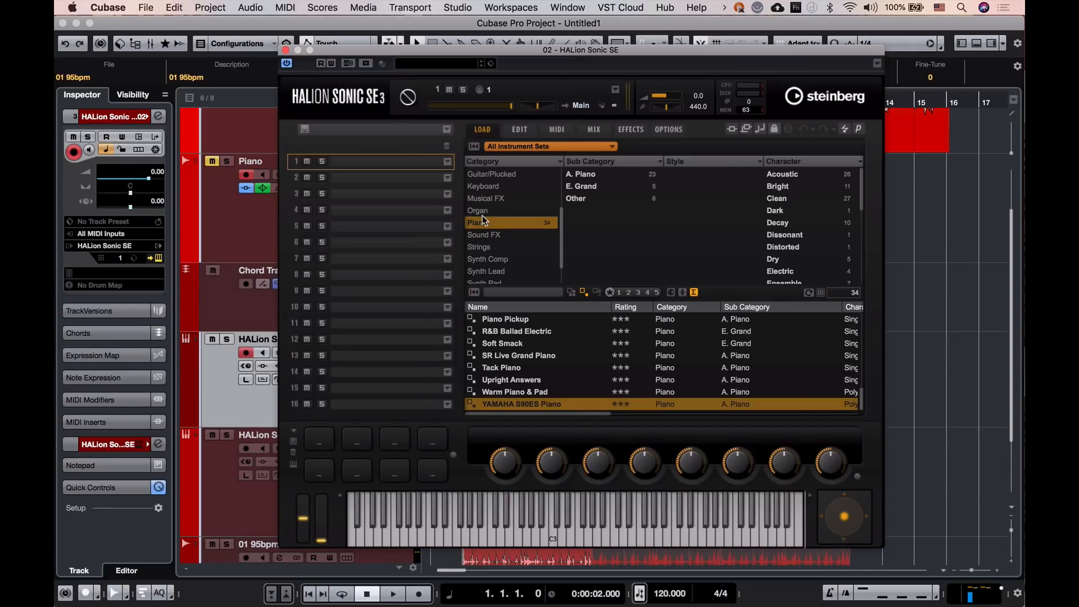
left_click(497, 246)
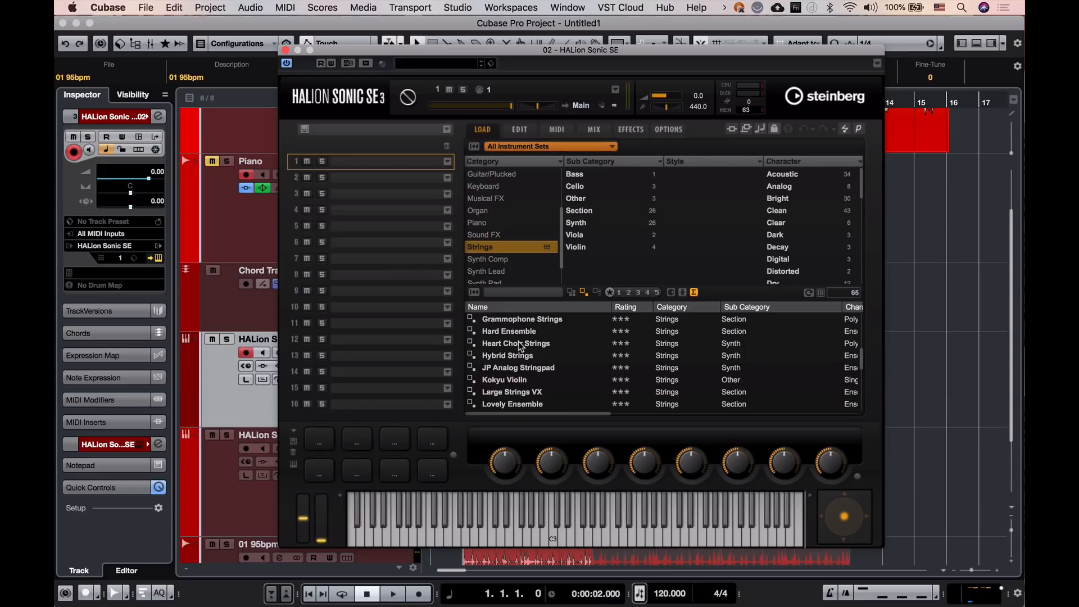
scroll(516, 385, "down", 10)
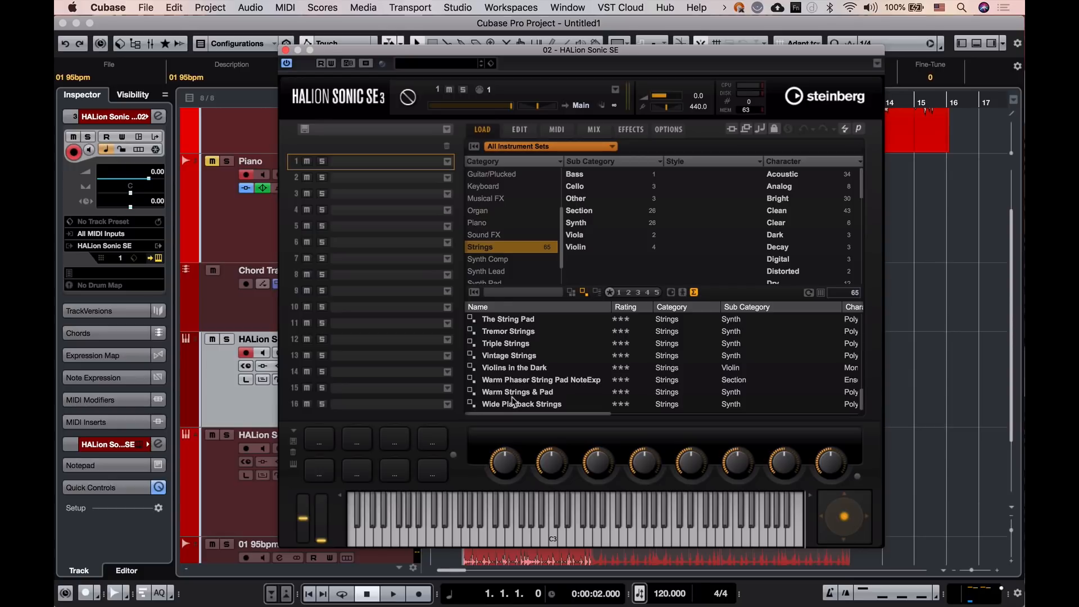
double_click(513, 393)
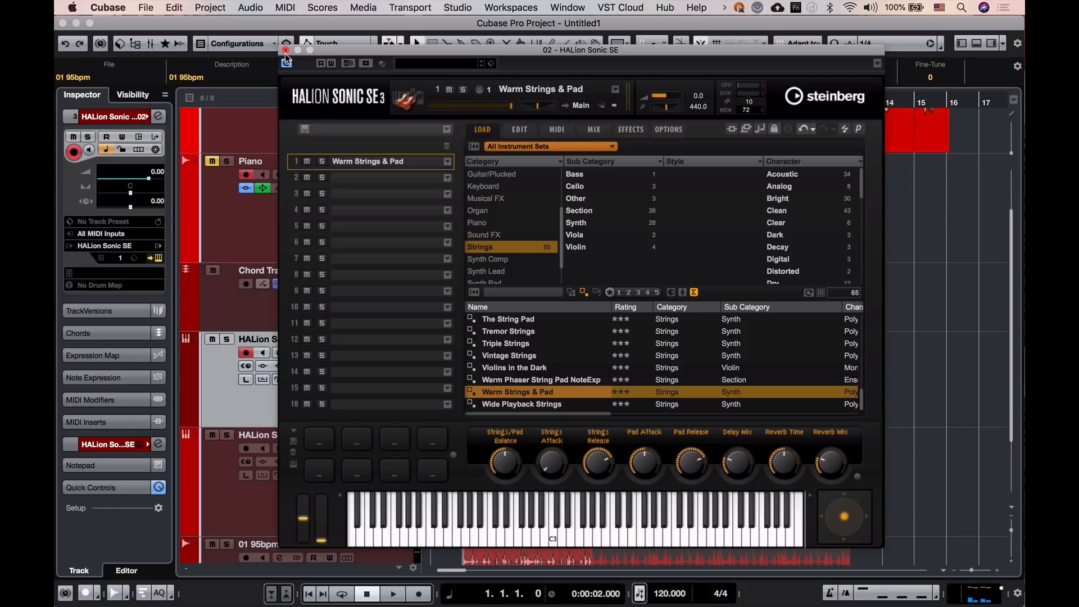
left_click(285, 52)
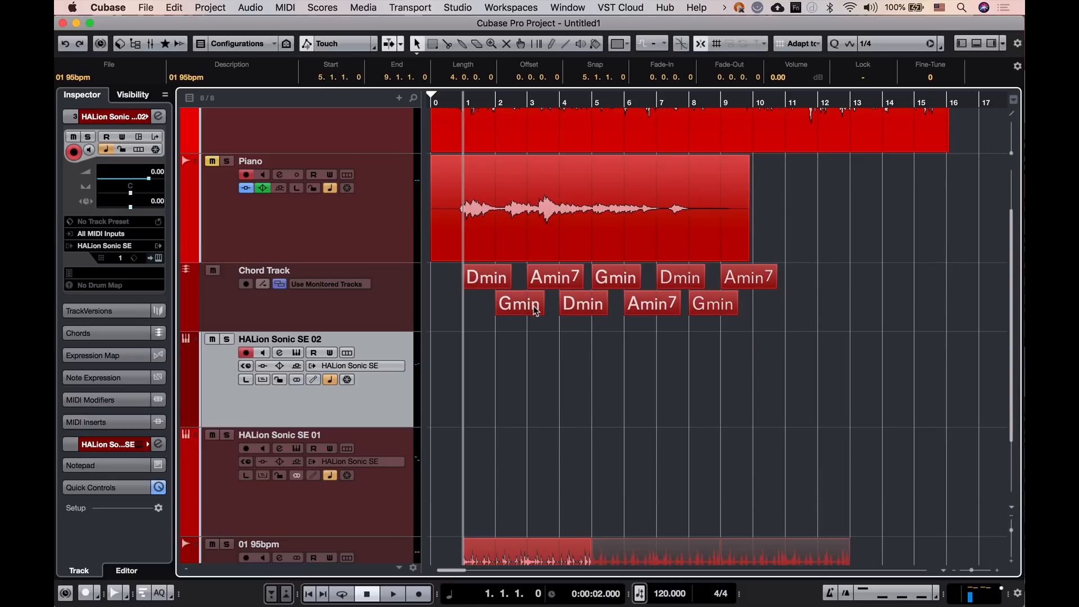
- Rename the HALion Sonic SE 01 track as Piano
left_click(226, 497)
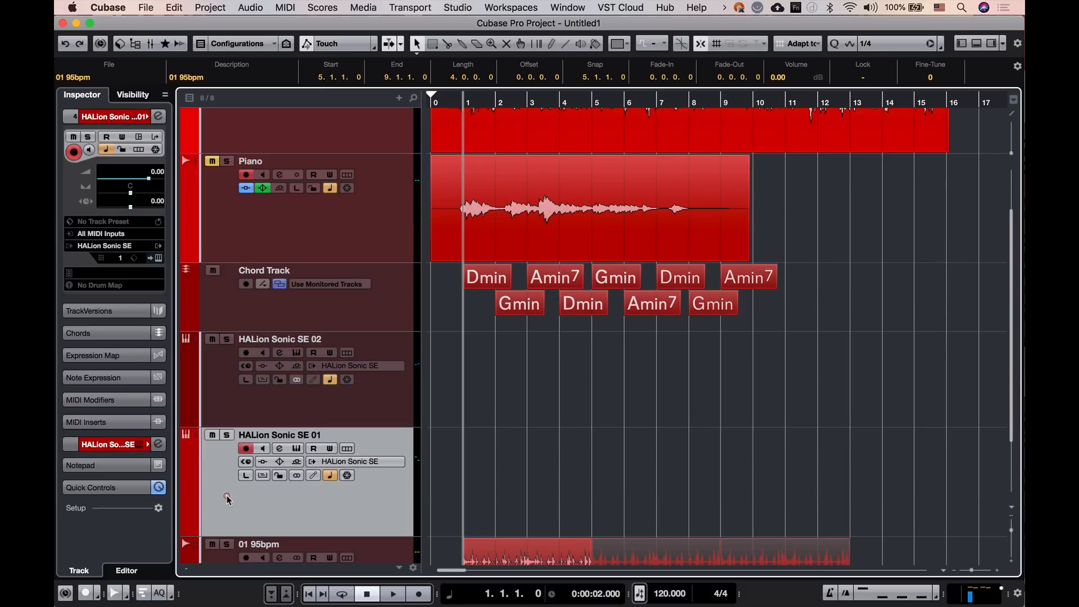
double_click(275, 436)
type("Pino")
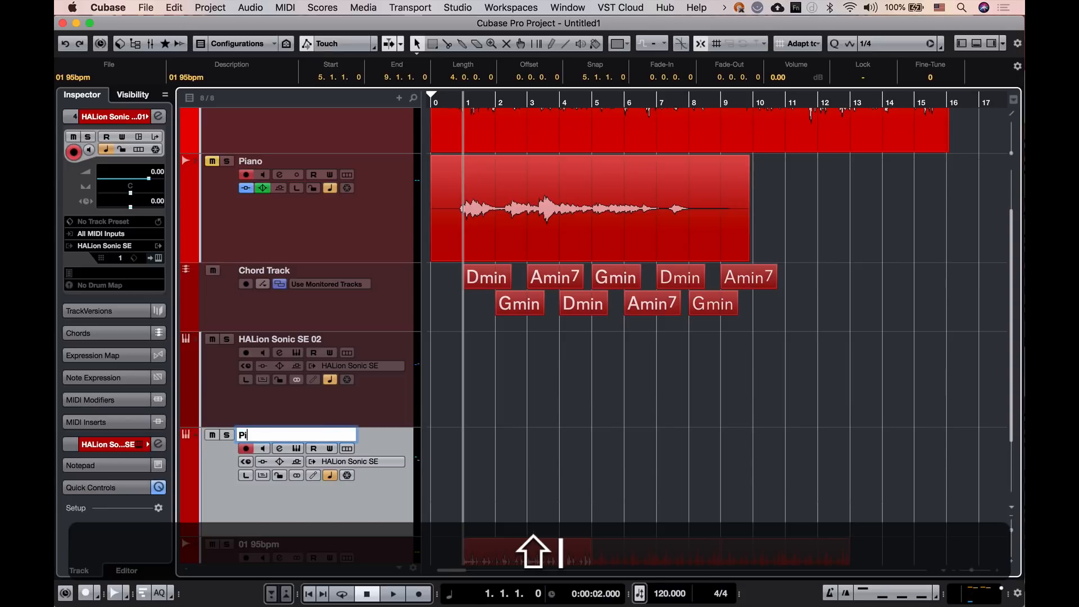
key("BackSpace")
key("BackSpace")
type("ano")
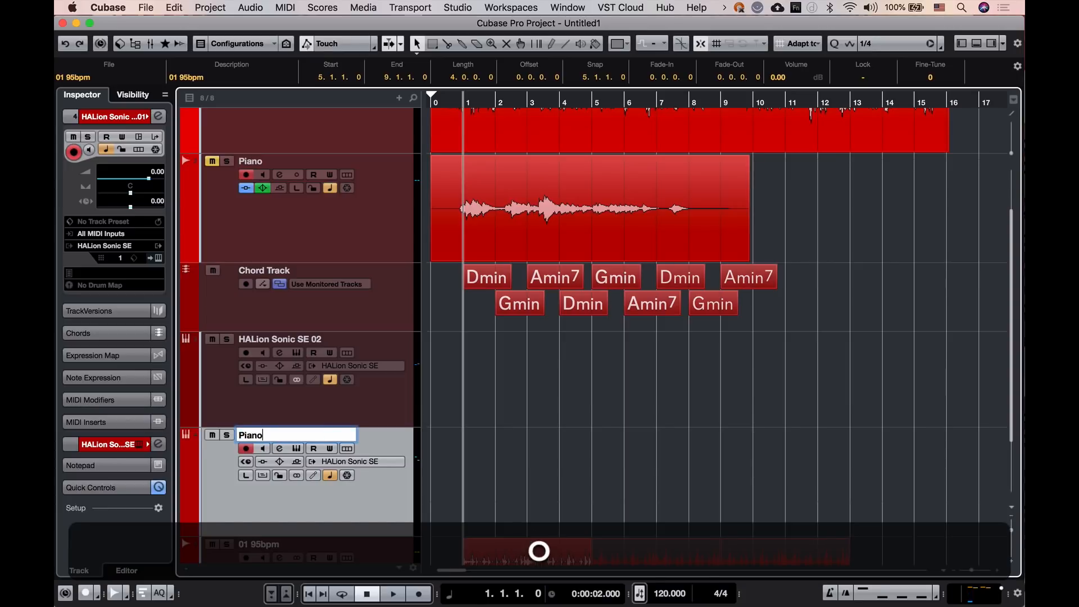
key("BackSpace")
type("o")
key("Return")
- Rename the HALion Sonic SE 02 track as Strings
left_click(261, 346)
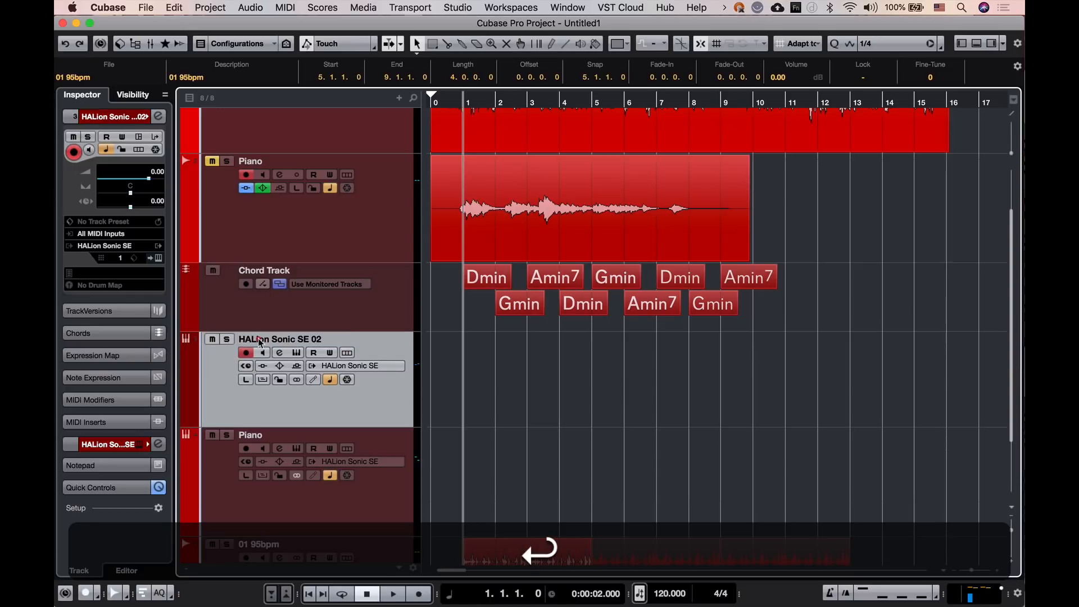
double_click(260, 341)
type("Strings")
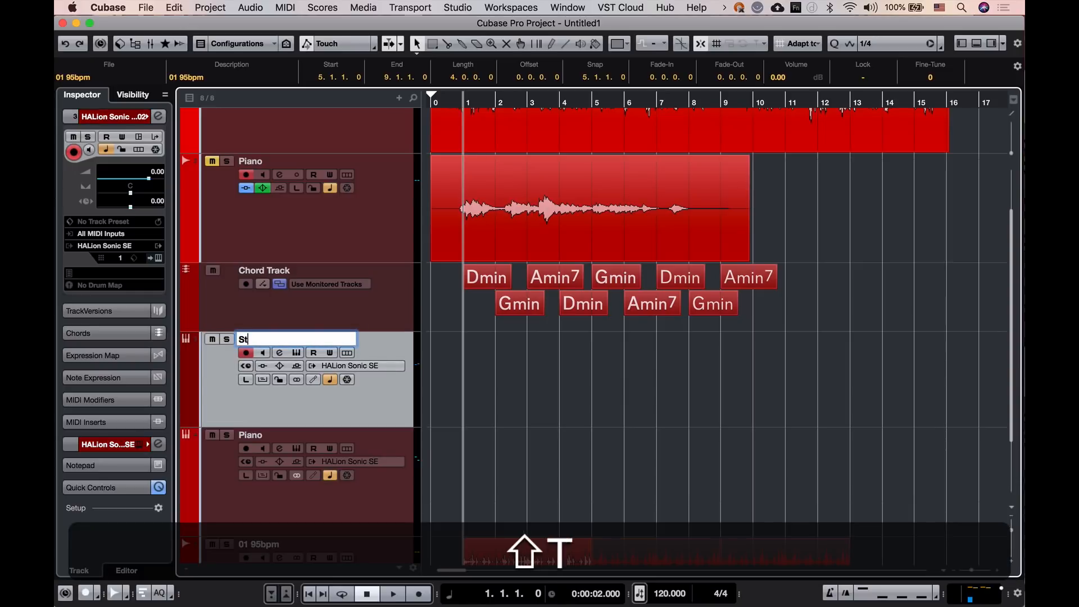
key("Return")
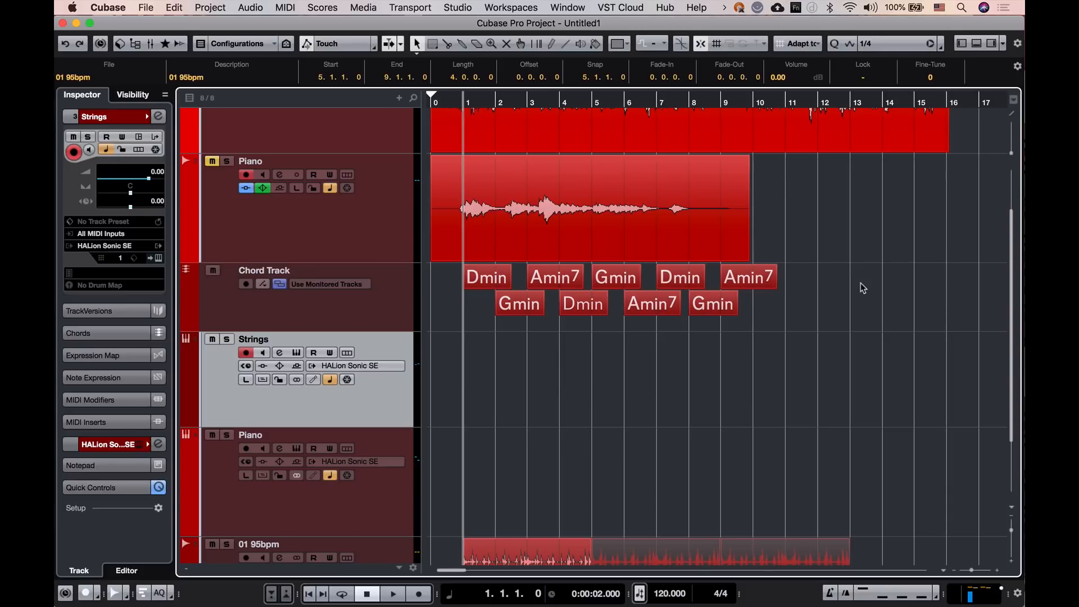
- Select all chord events on the Chord Track and place them on the Piano instrument track at bar 1 as MIDI parts
left_click_drag(826, 268, 462, 329)
left_click_drag(802, 276, 444, 333)
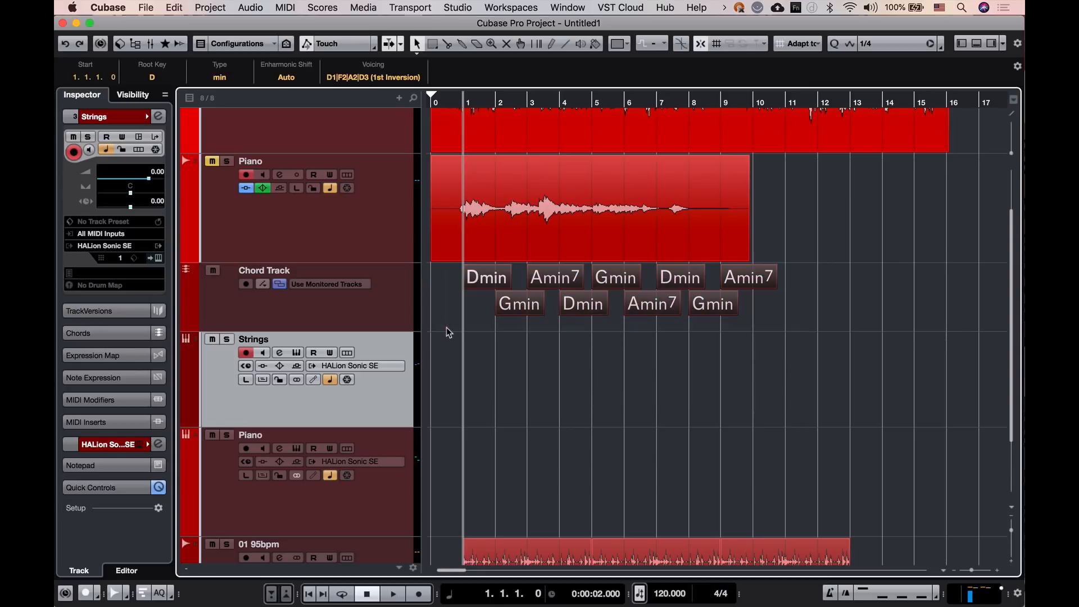
left_click_drag(476, 281, 473, 460)
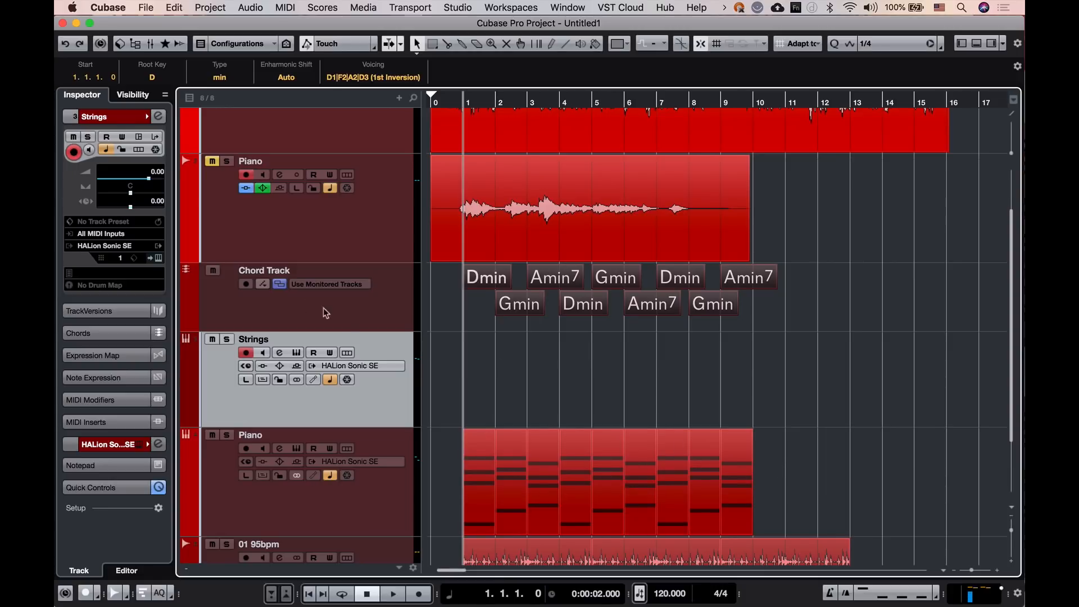
- Mute the Chord Track and play the project from bar 1 to hear the Piano MIDI parts
left_click(462, 103)
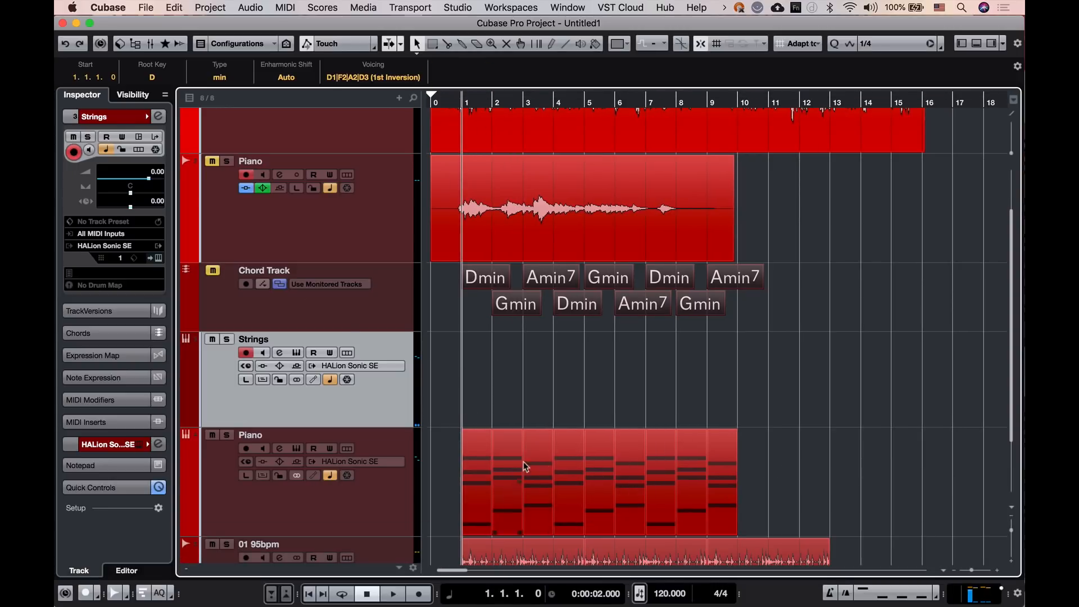
key("space")
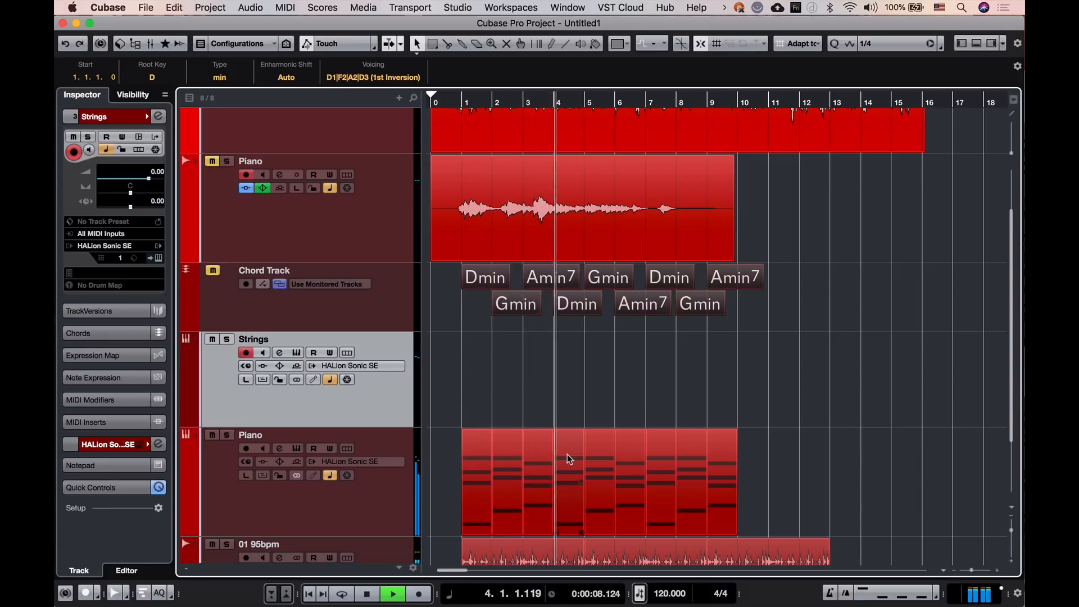
left_click(368, 594)
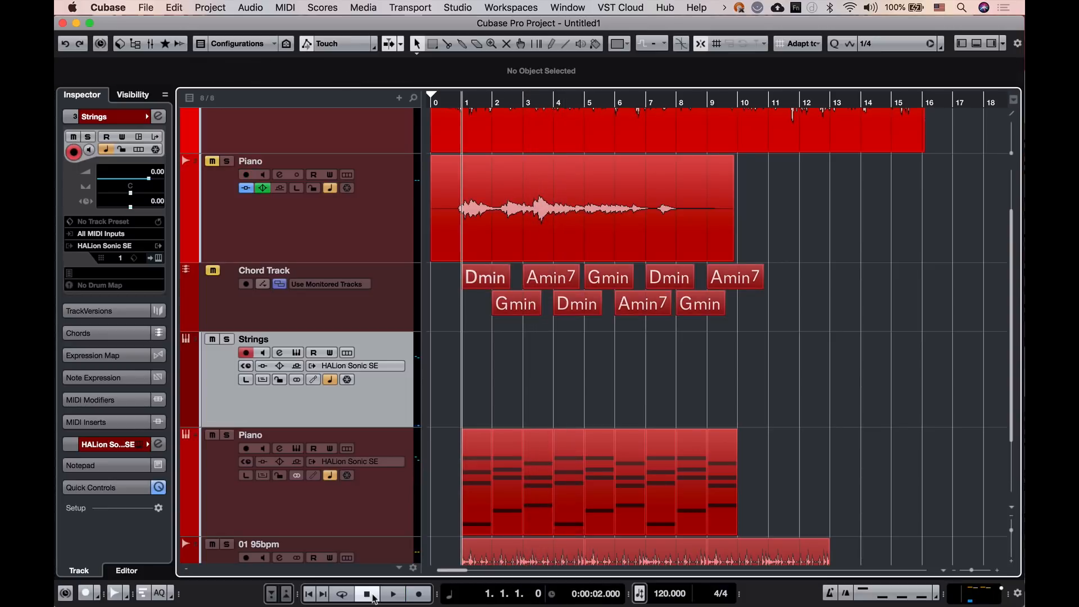
- Record a MIDI performance on the Strings track from bar 1 to just past bar 10
left_click(420, 595)
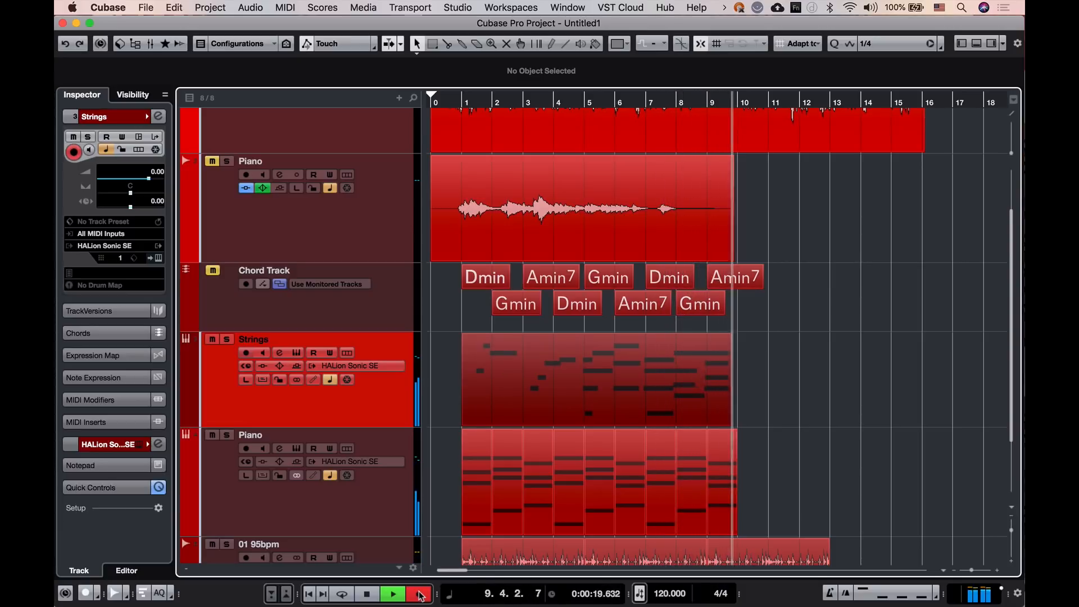
left_click(420, 594)
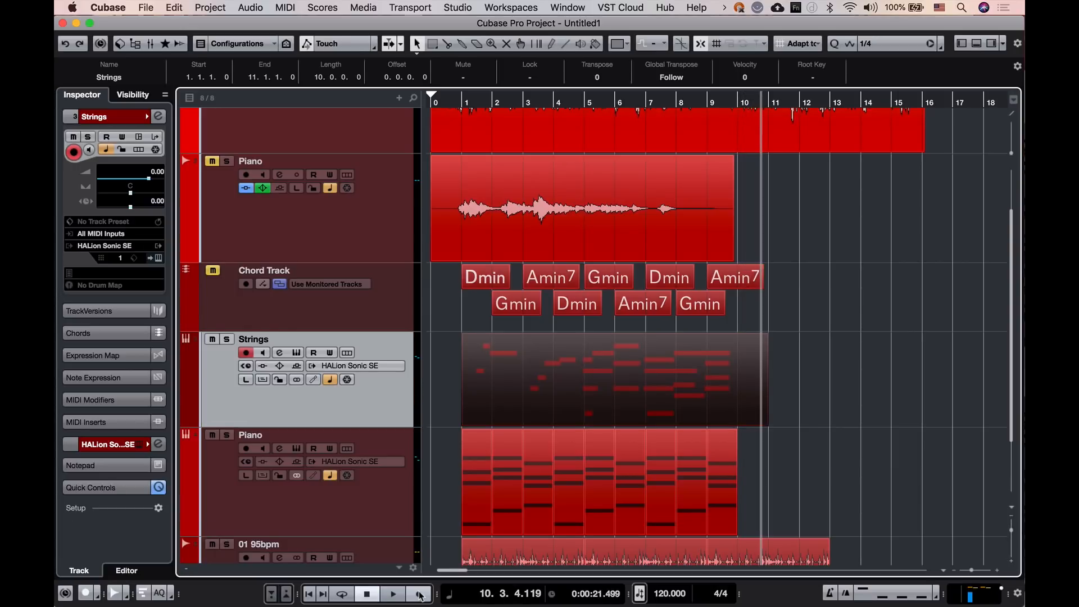
- Open the recorded Strings part in an enlarged Key Editor and move the long G3 note near bar 8 up to A3
double_click(643, 354)
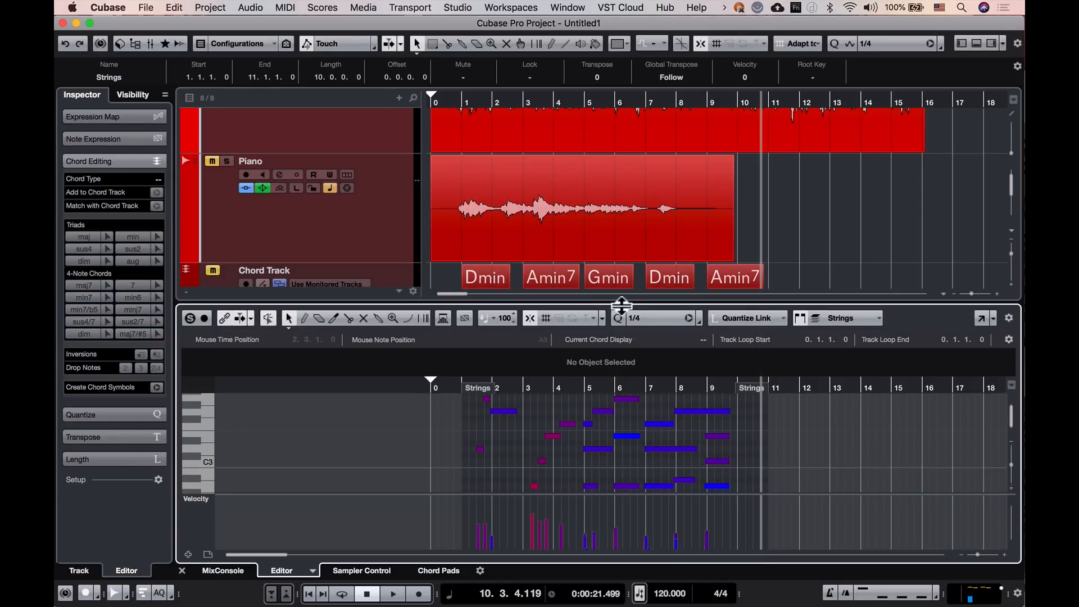
left_click_drag(622, 305, 610, 242)
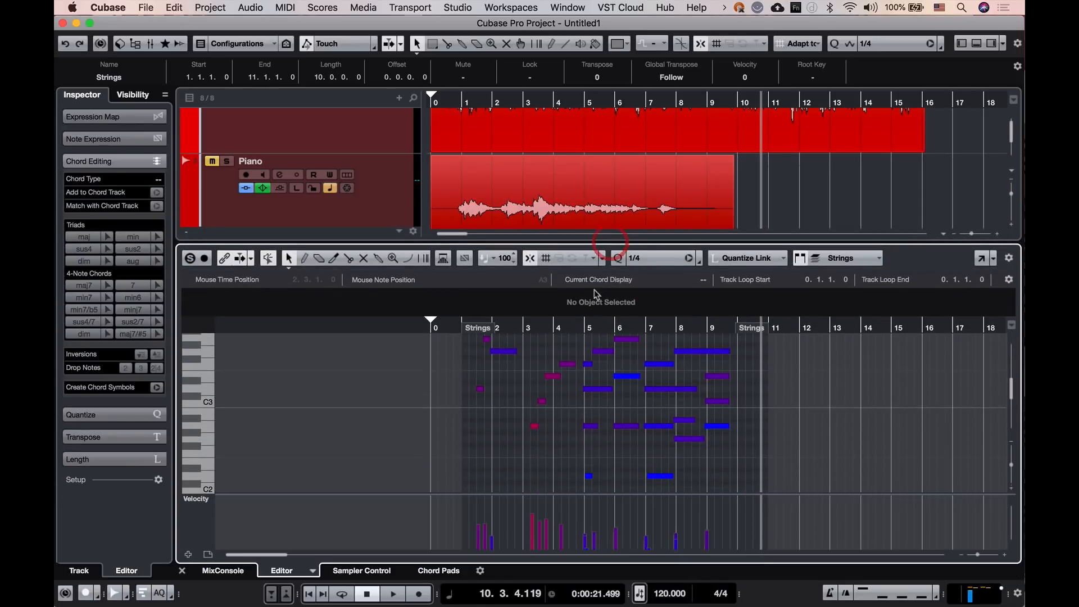
left_click(698, 352)
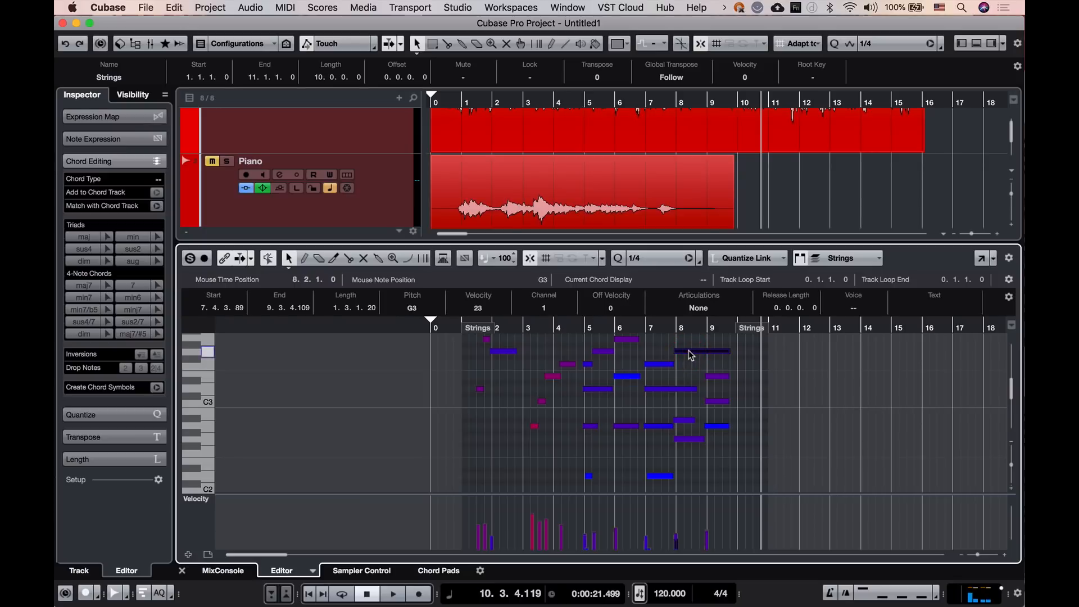
left_click_drag(689, 351, 692, 427)
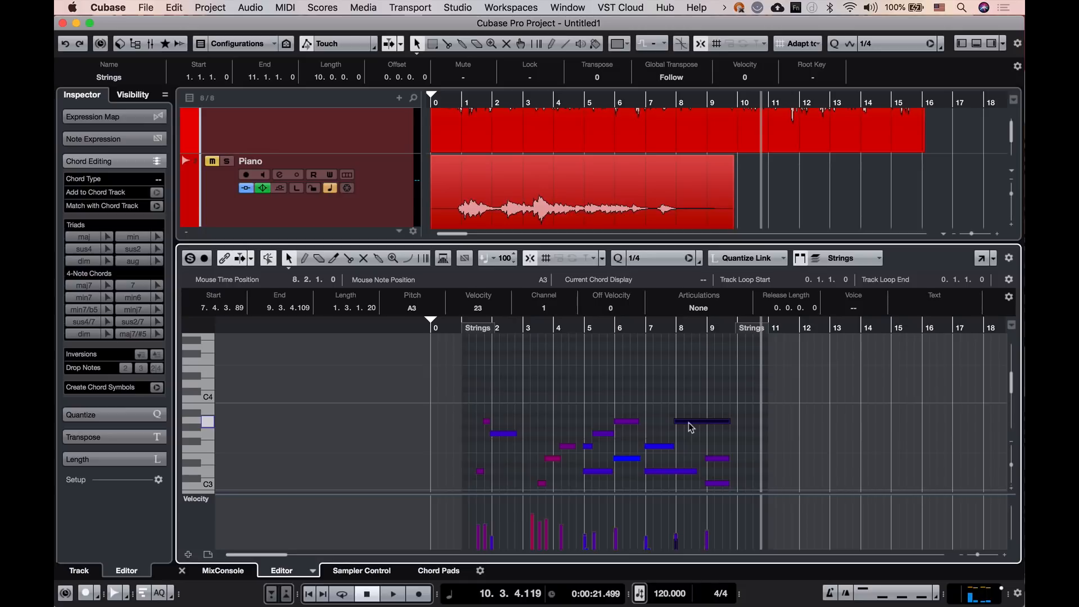
- Undo the pitch change of the long Strings note near bar 8 and close the Key Editor
key("super+z")
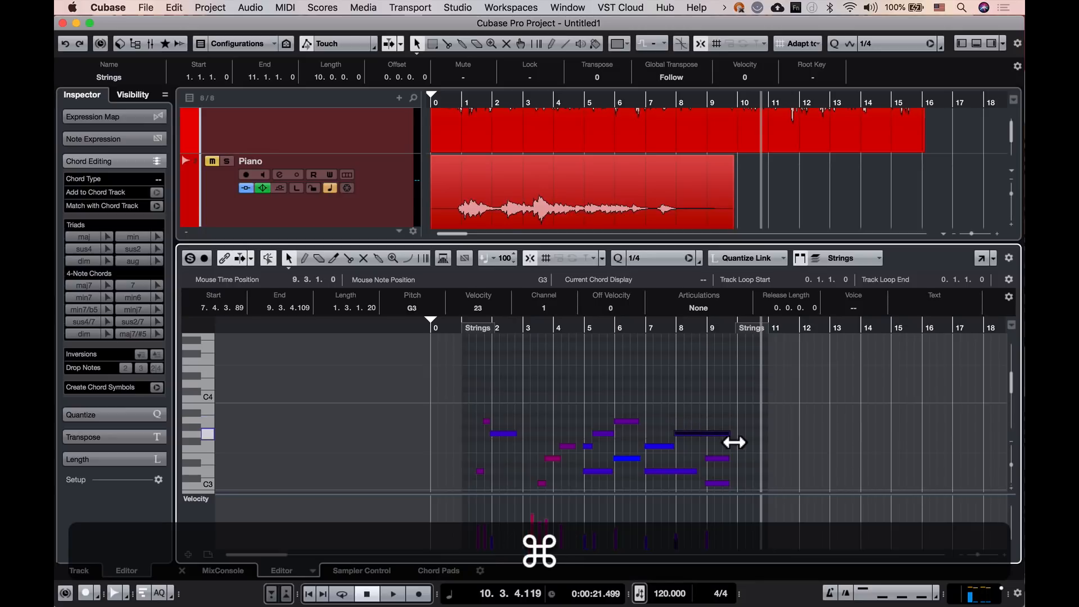
mouse_move(735, 442)
left_mouse_down()
mouse_move(696, 438)
mouse_move(740, 443)
left_mouse_up()
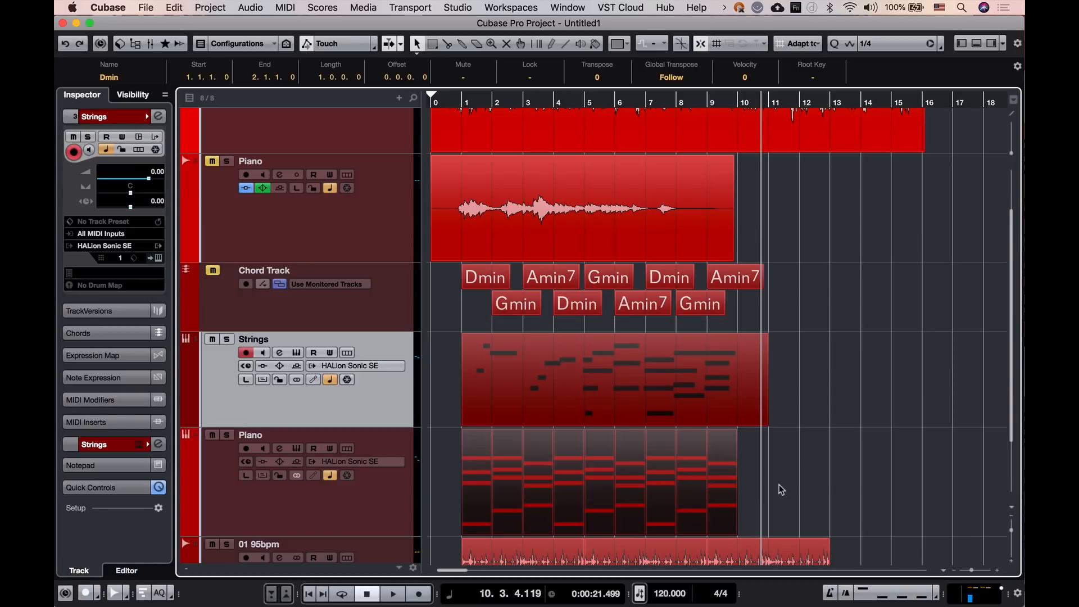
- Select all the MIDI parts on the Piano instrument track and open them in the Score Editor
left_click(779, 485)
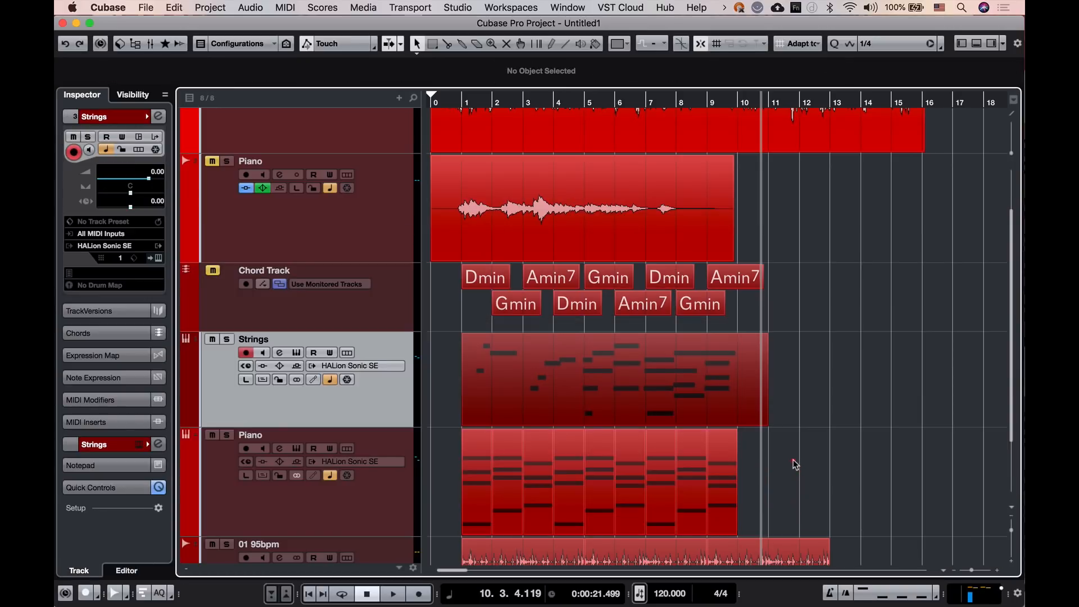
left_click_drag(792, 462, 453, 518)
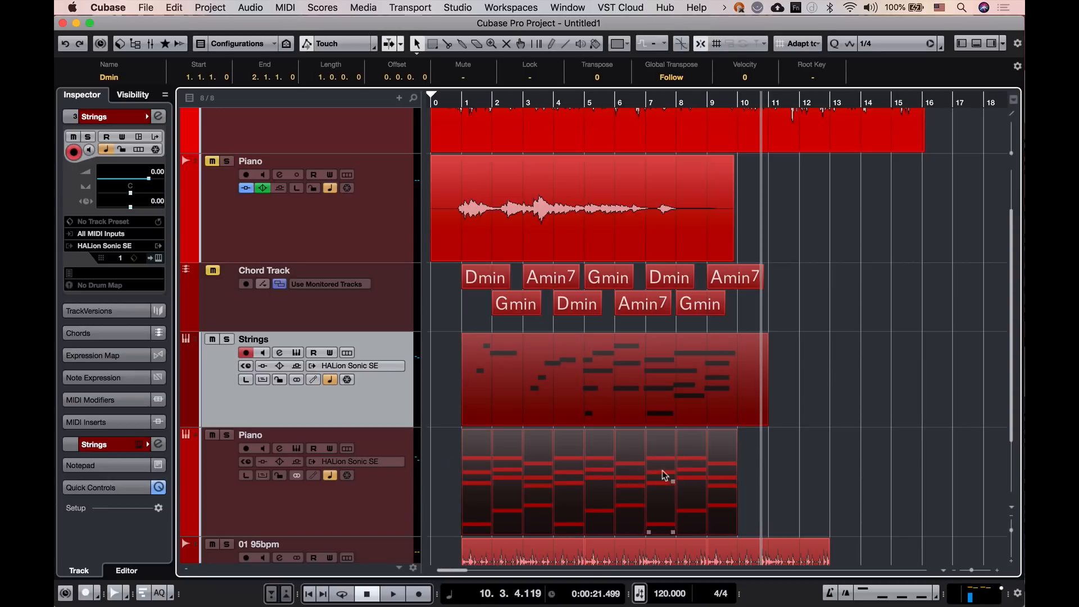
left_click_drag(761, 462, 444, 504)
left_click(287, 7)
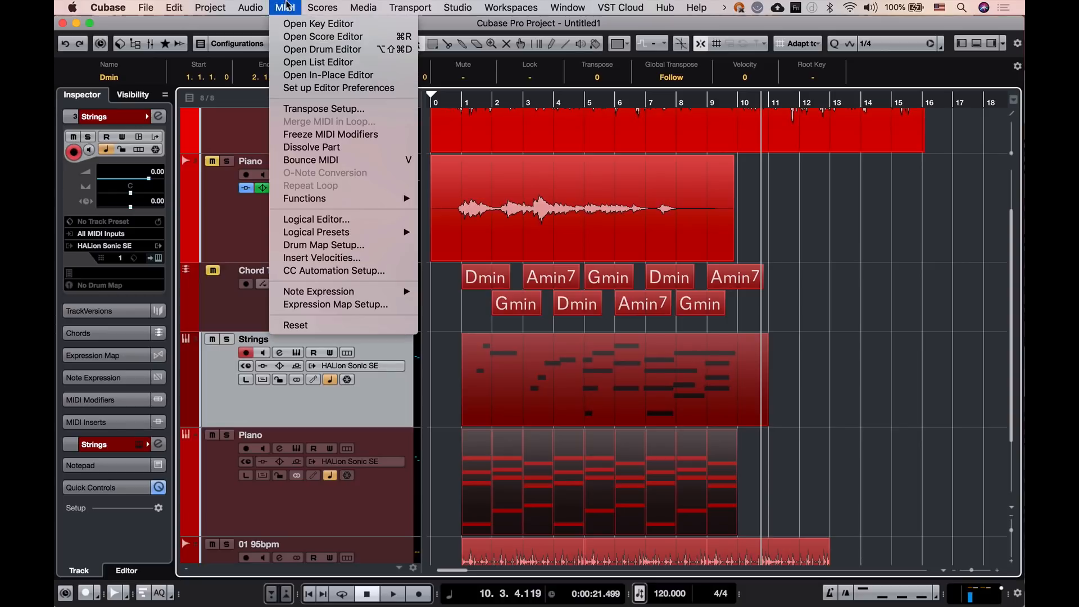
left_click(308, 37)
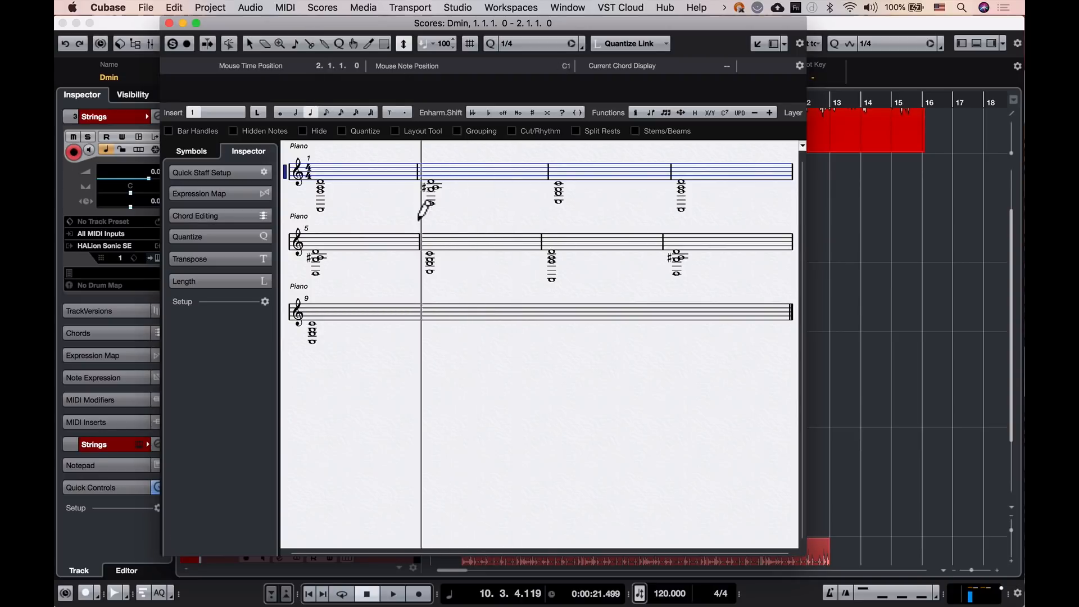
- Set the Piano score's staff mode to Piano Split and return to the project window
left_click(218, 173)
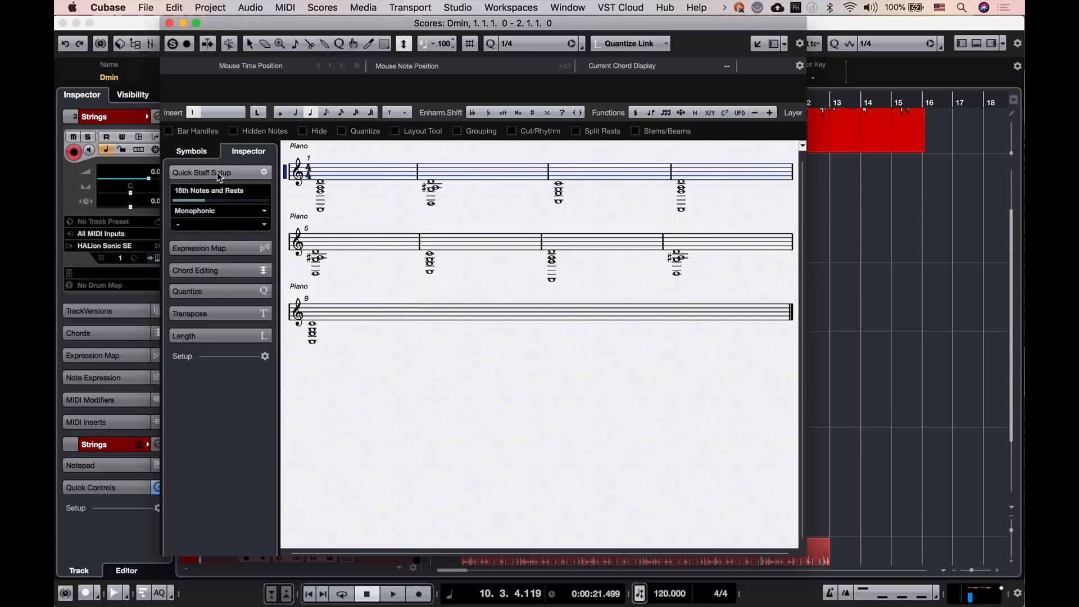
left_click(240, 214)
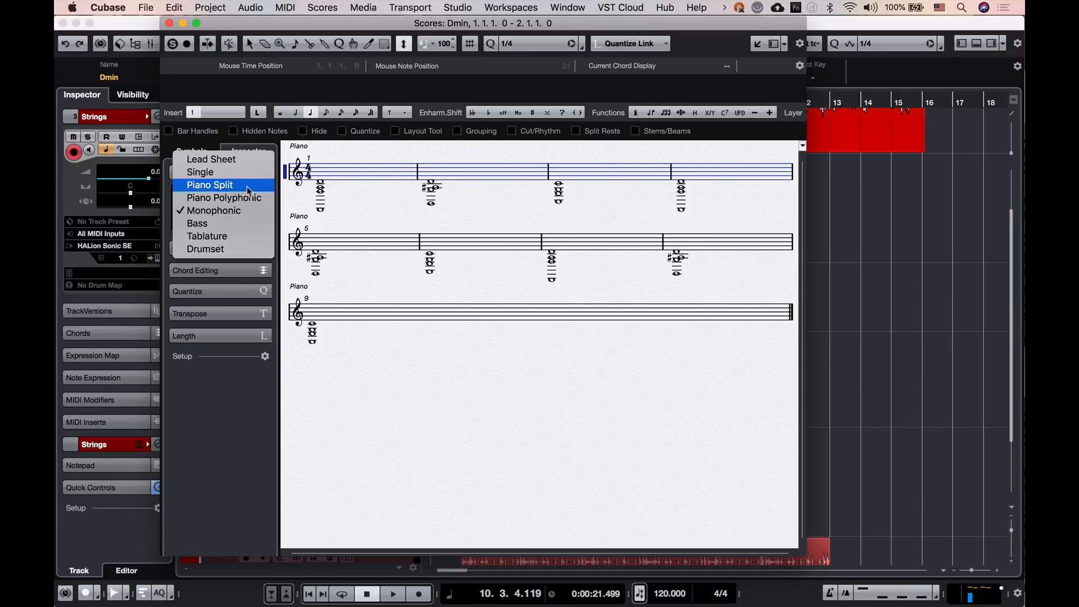
left_click(207, 187)
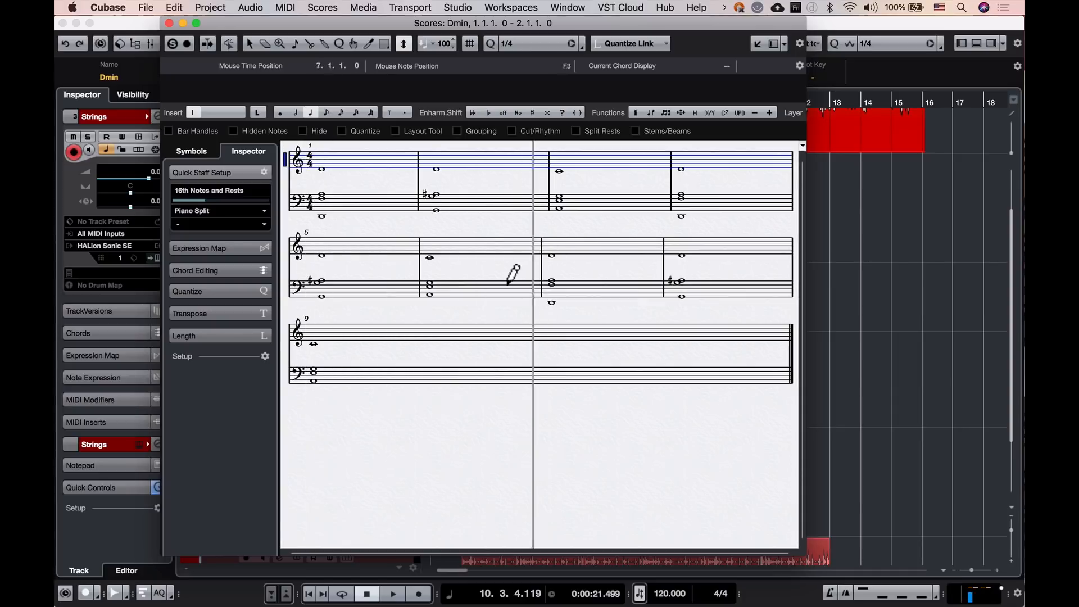
key("alt+g")
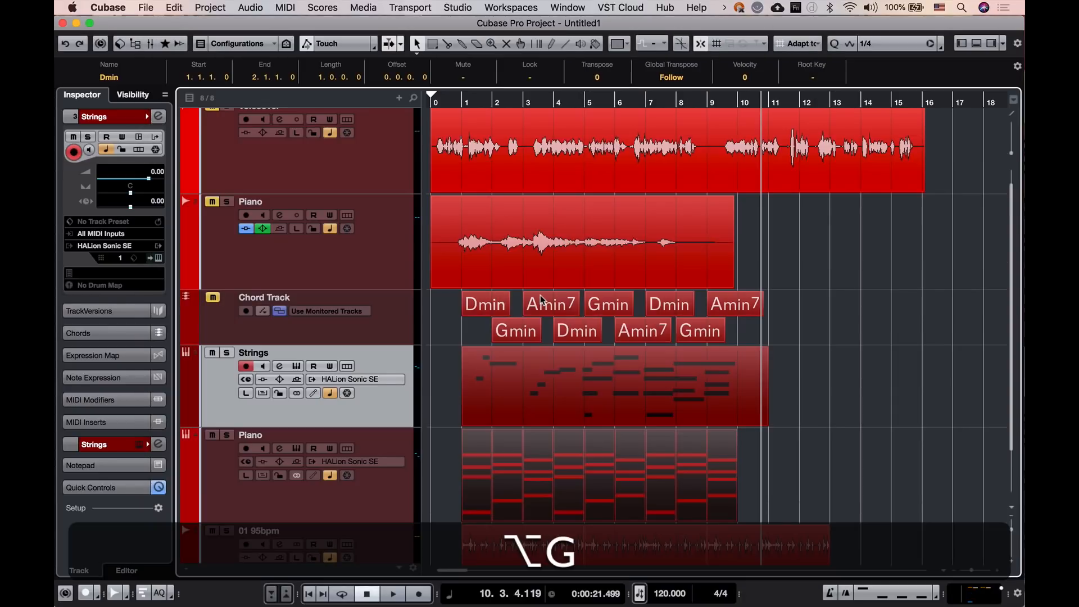
key("alt+g")
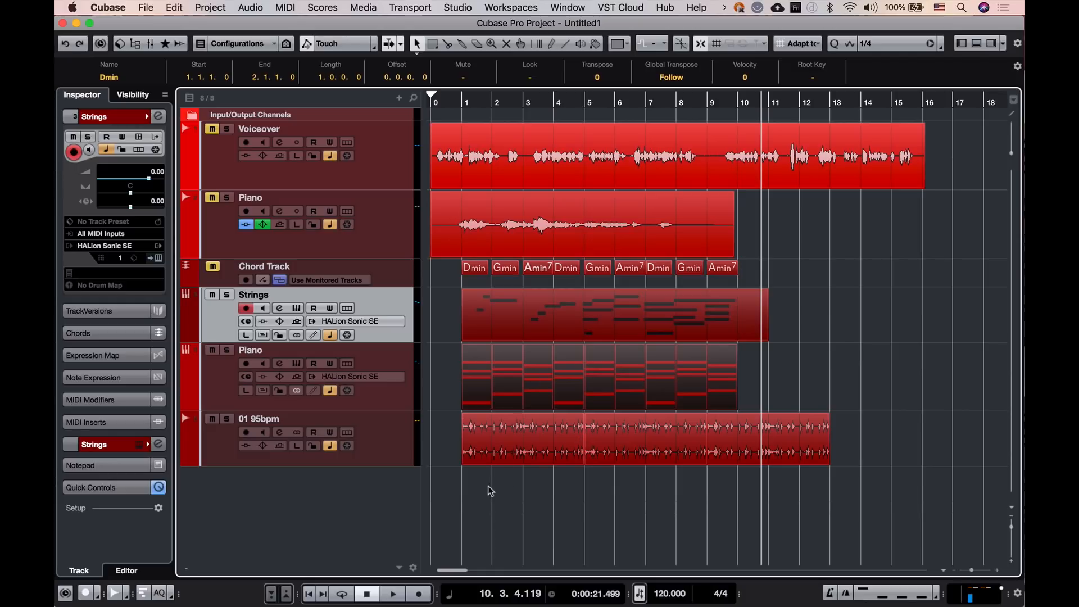
left_click_drag(476, 485, 820, 297)
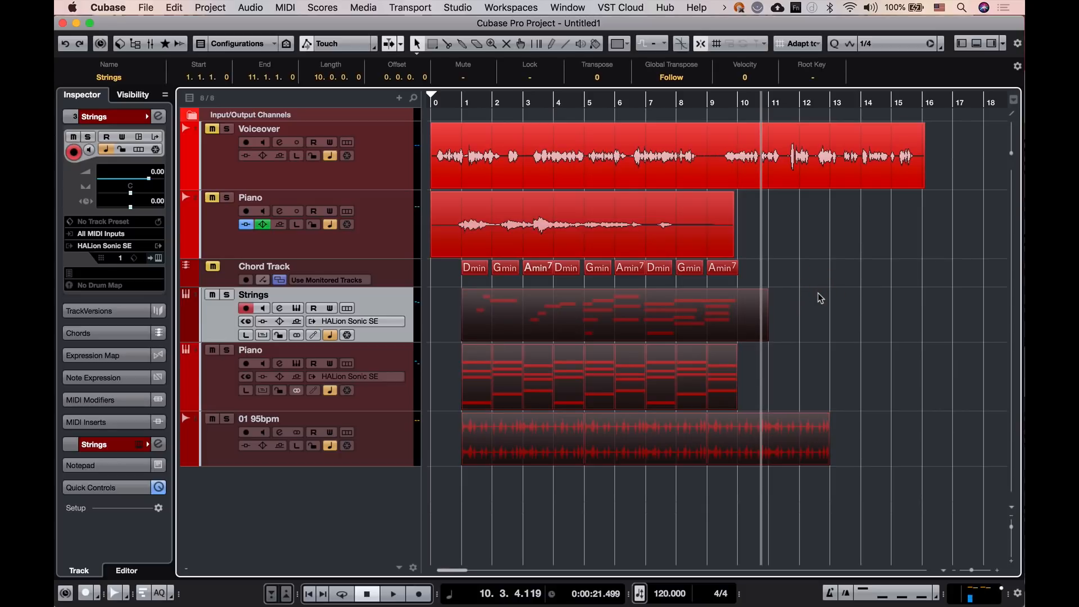
left_click(776, 379)
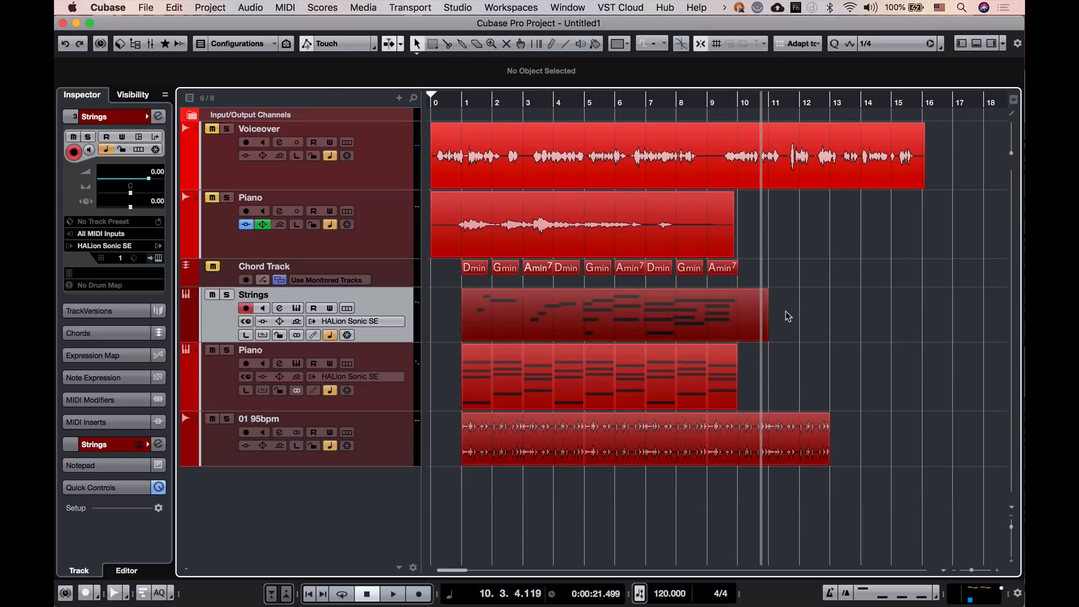
- Set the left and right locators to the range of the Strings part, from bar 1 to bar 11
left_click(462, 316)
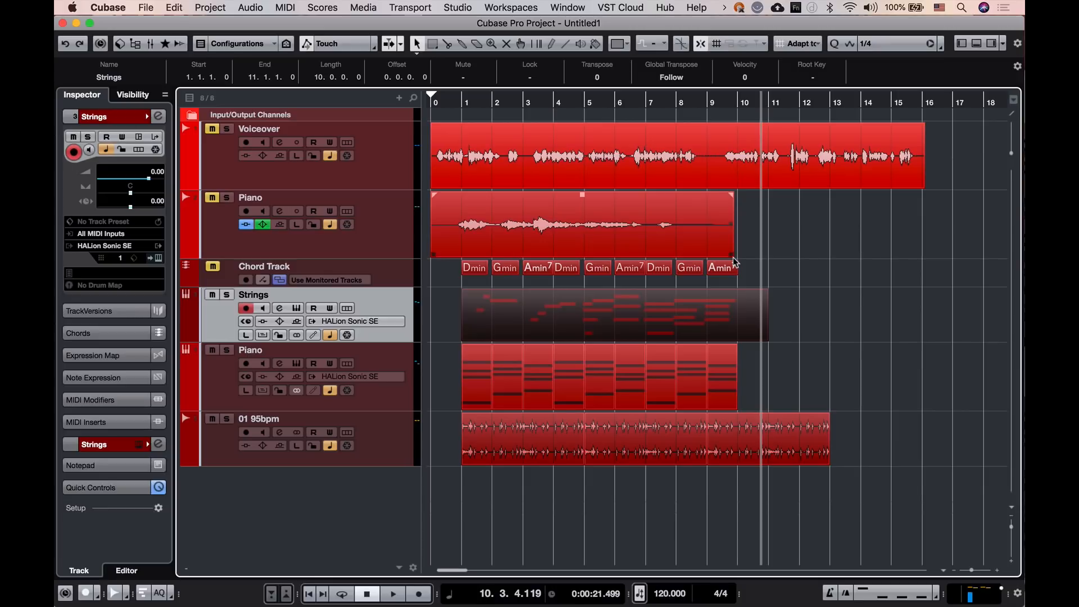
key("p")
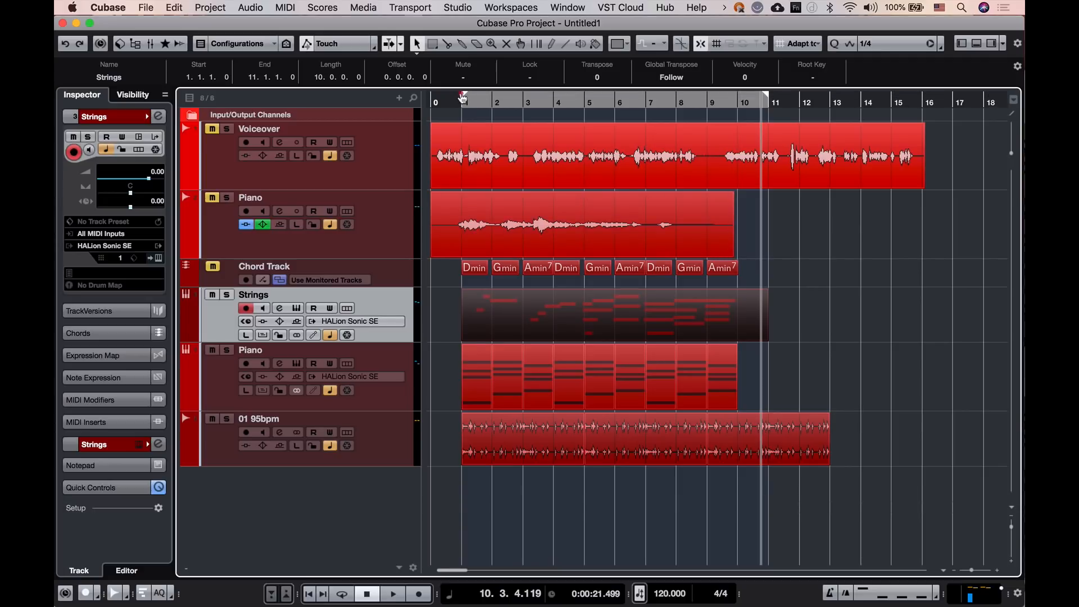
left_click_drag(464, 98, 613, 95)
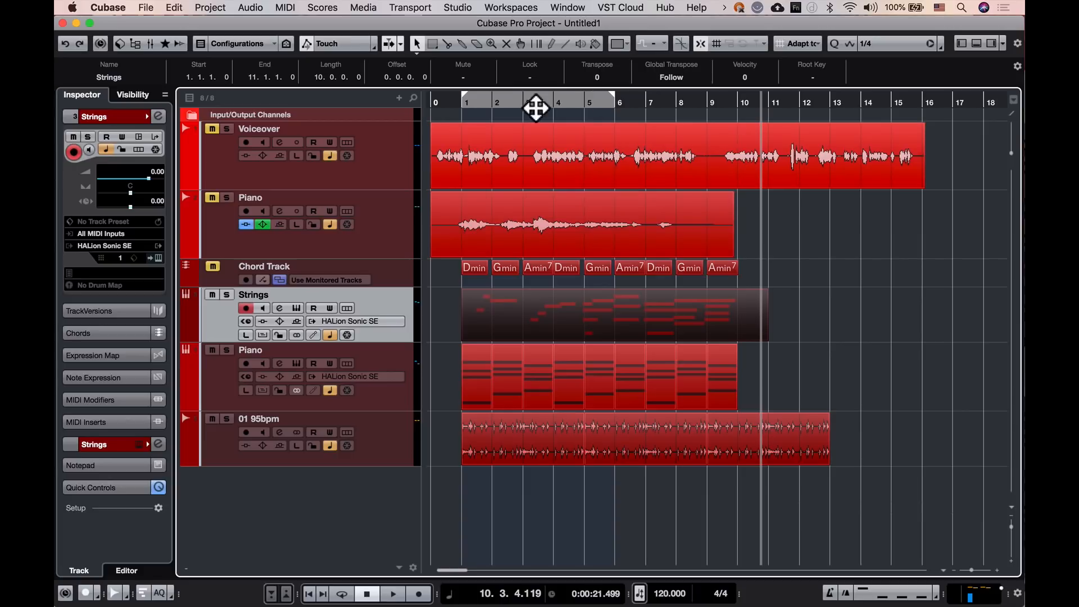
key("p")
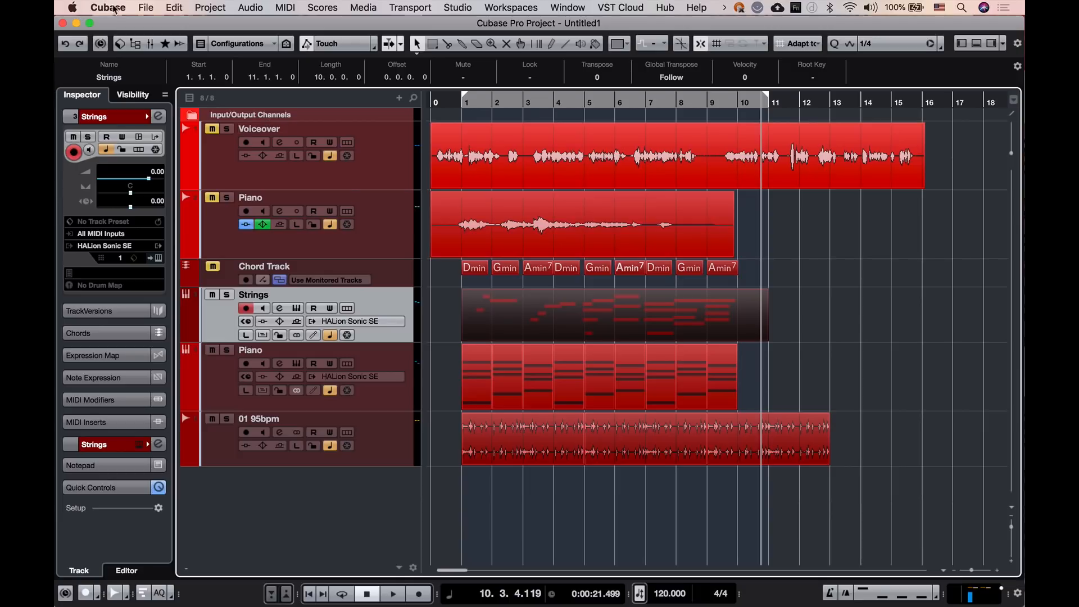
- Start an audio mixdown export of the Stereo Out channel and name the file "ISM WEBINAR"
left_click(142, 11)
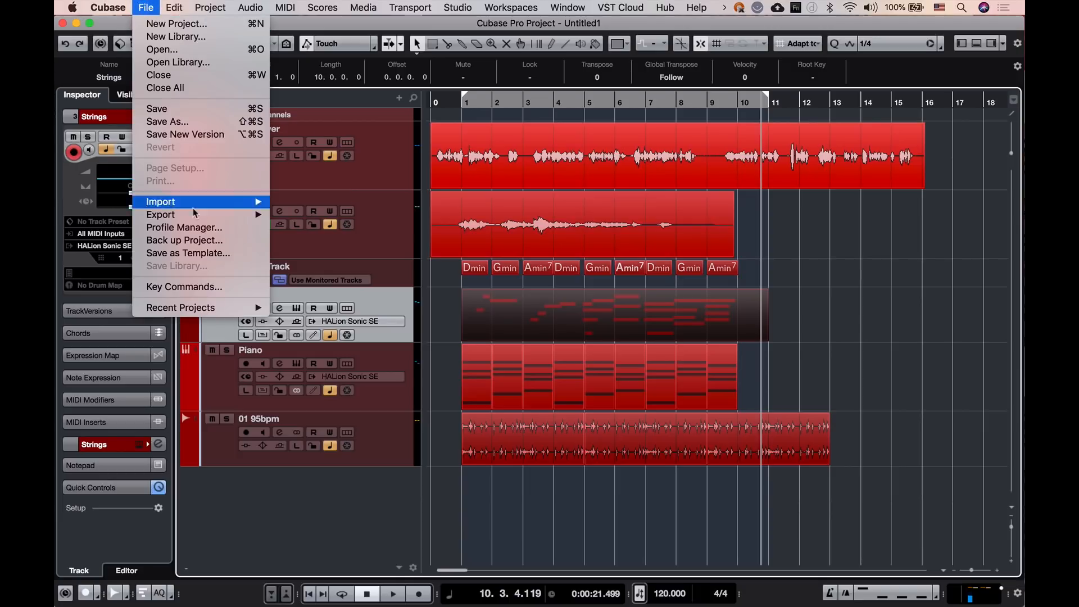
mouse_move(196, 214)
left_click(306, 214)
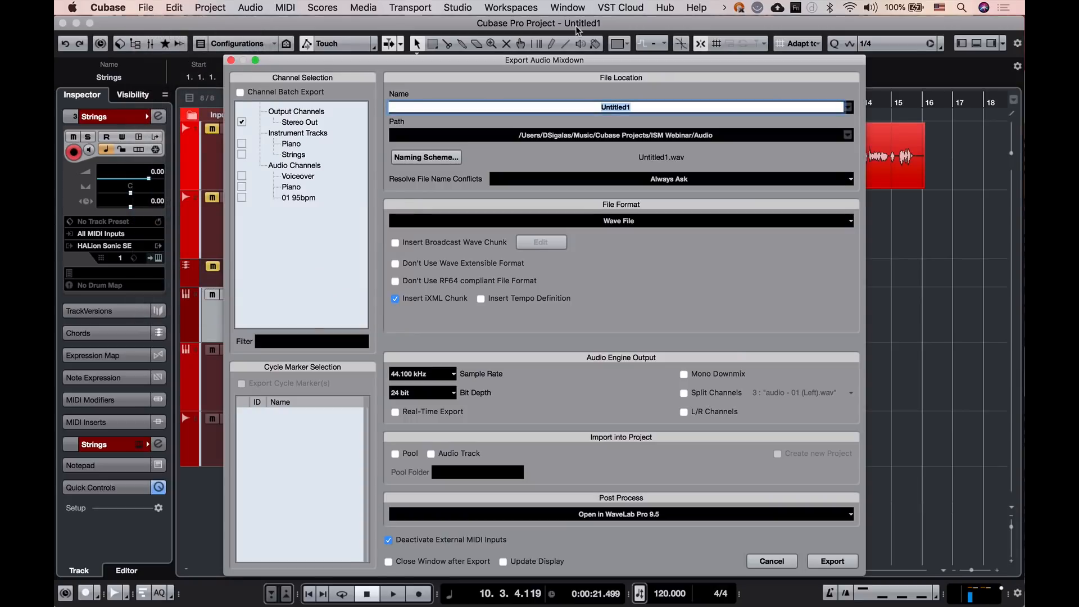
type("ISM WE")
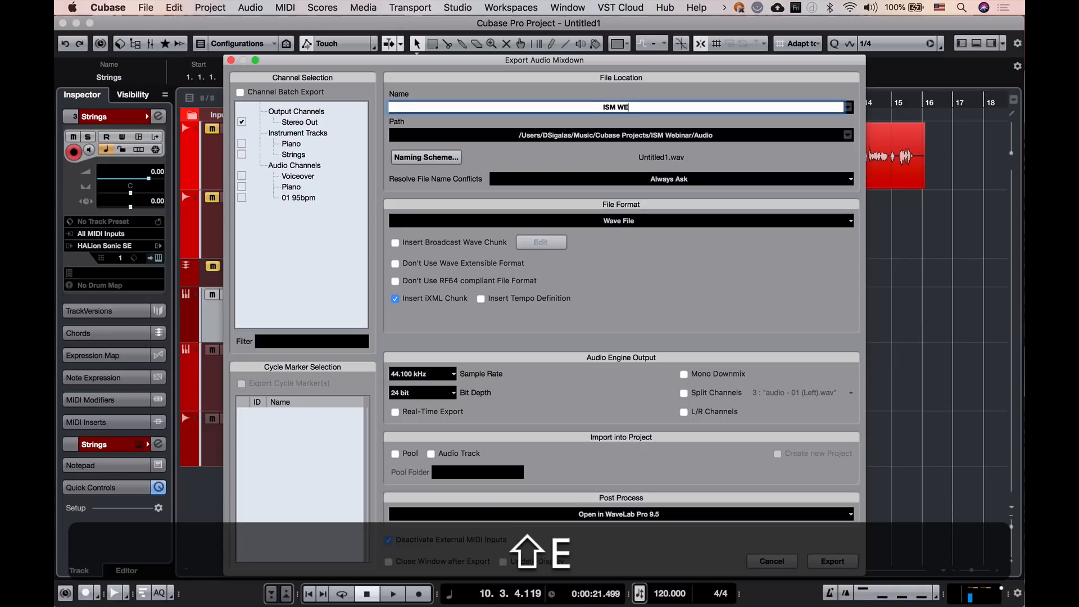
type("BINAR")
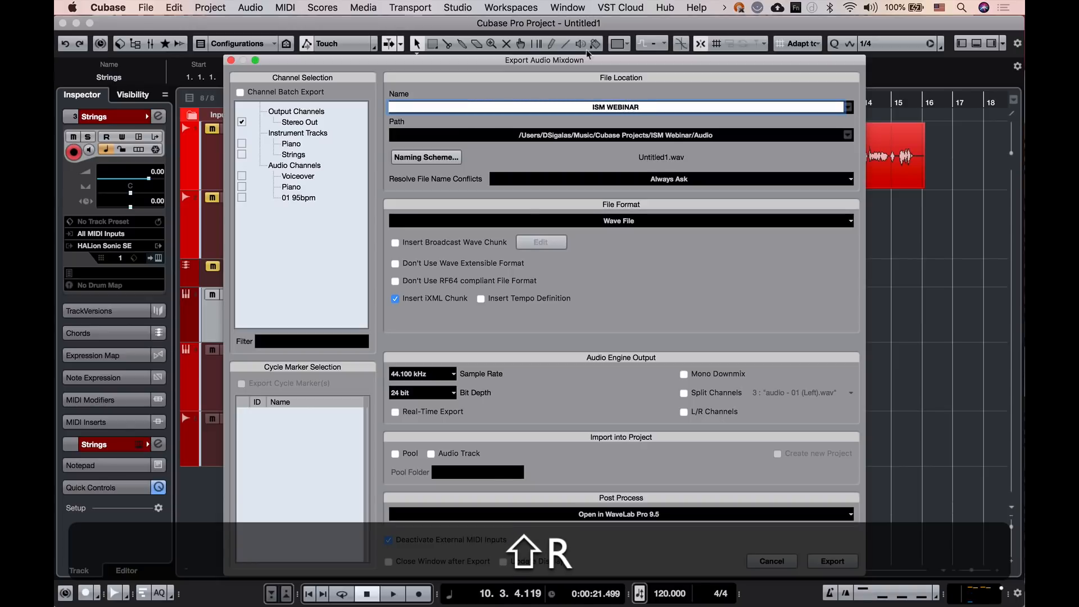
left_click(633, 259)
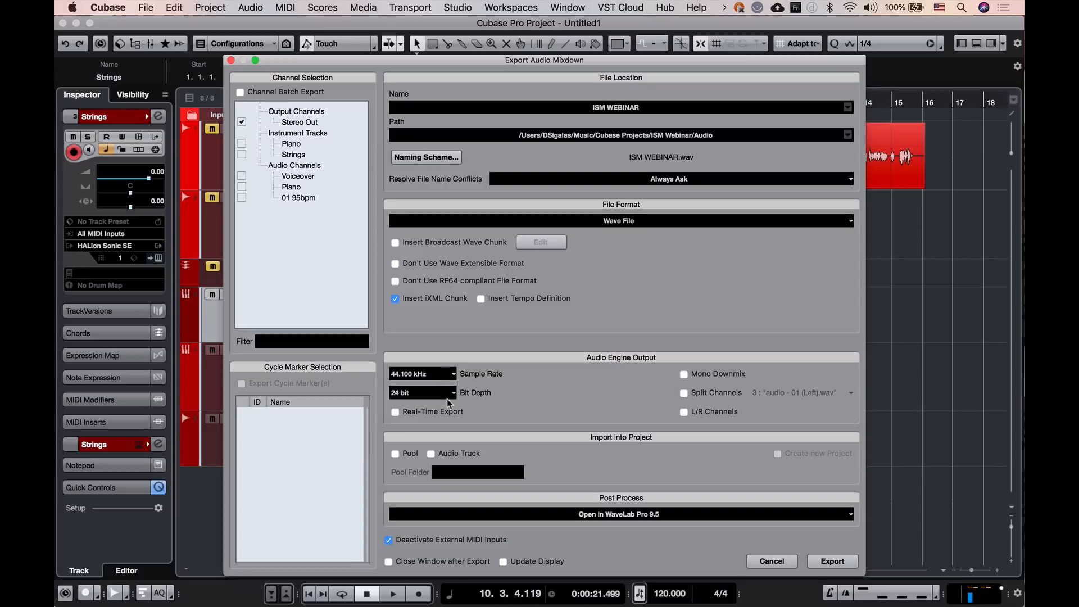
- Check the available file formats and export the mixdown as a Wave File with post process set to None
left_click(621, 221)
left_click(489, 220)
left_click(614, 228)
left_click(599, 226)
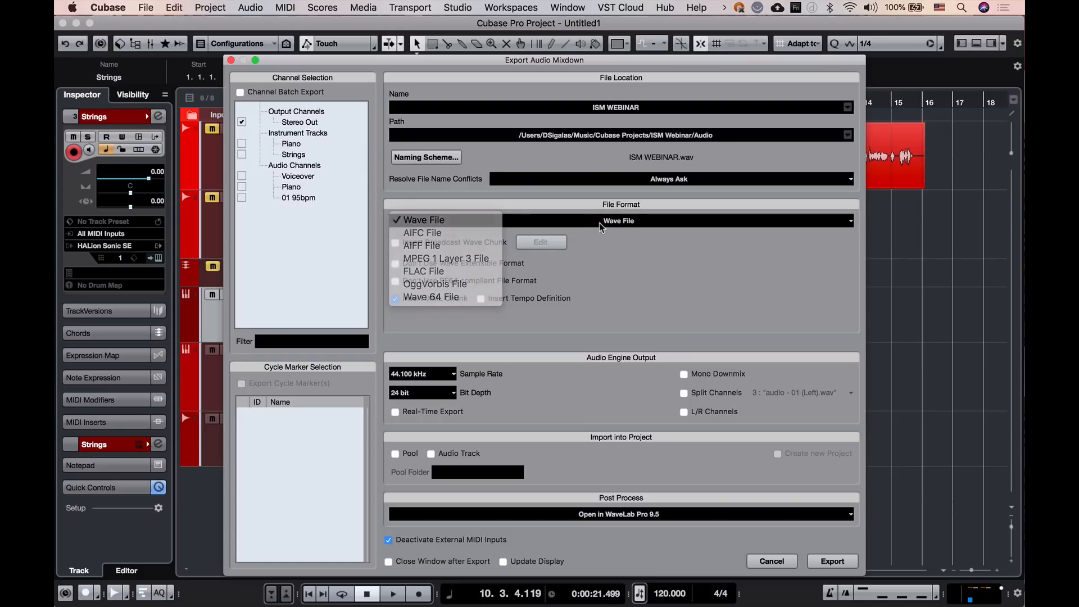
left_click(602, 223)
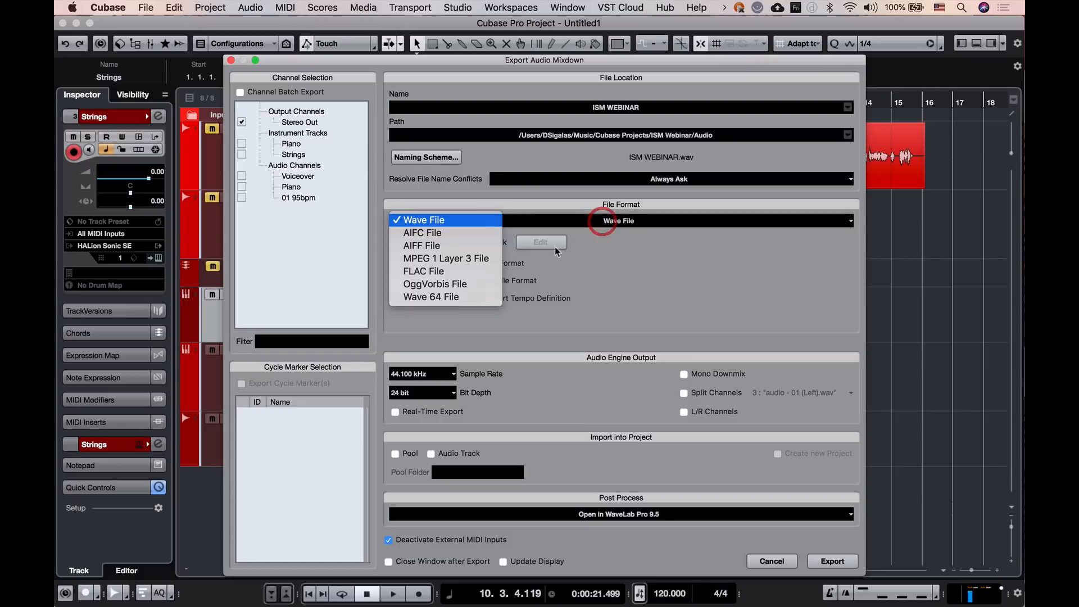
left_click(468, 260)
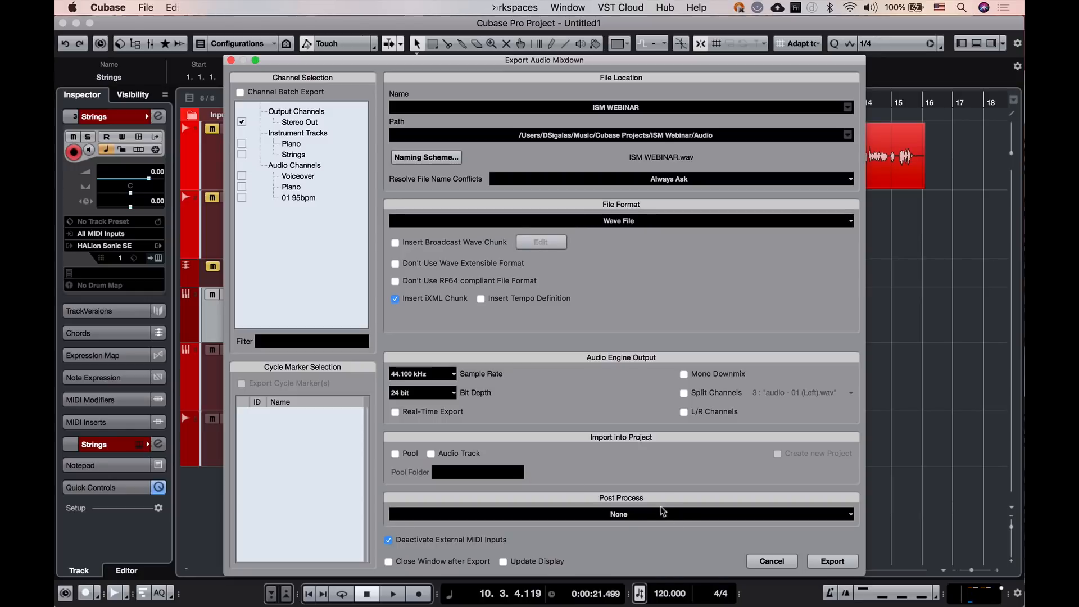
left_click(832, 562)
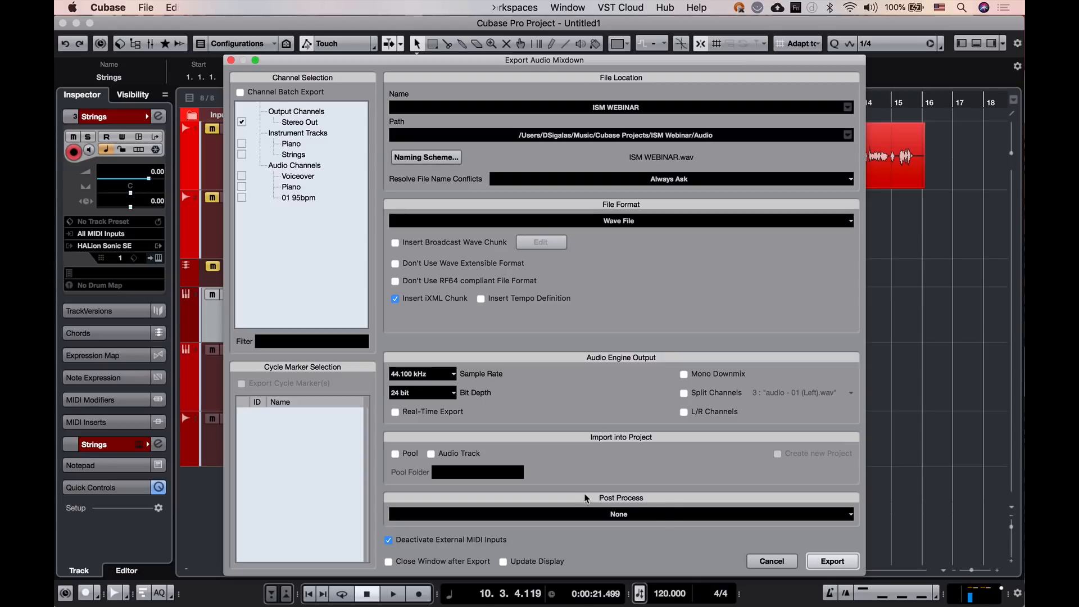
- Choose Upload to SoundCloud as the mixdown's post process, but close the export dialog without exporting again
left_click(618, 513)
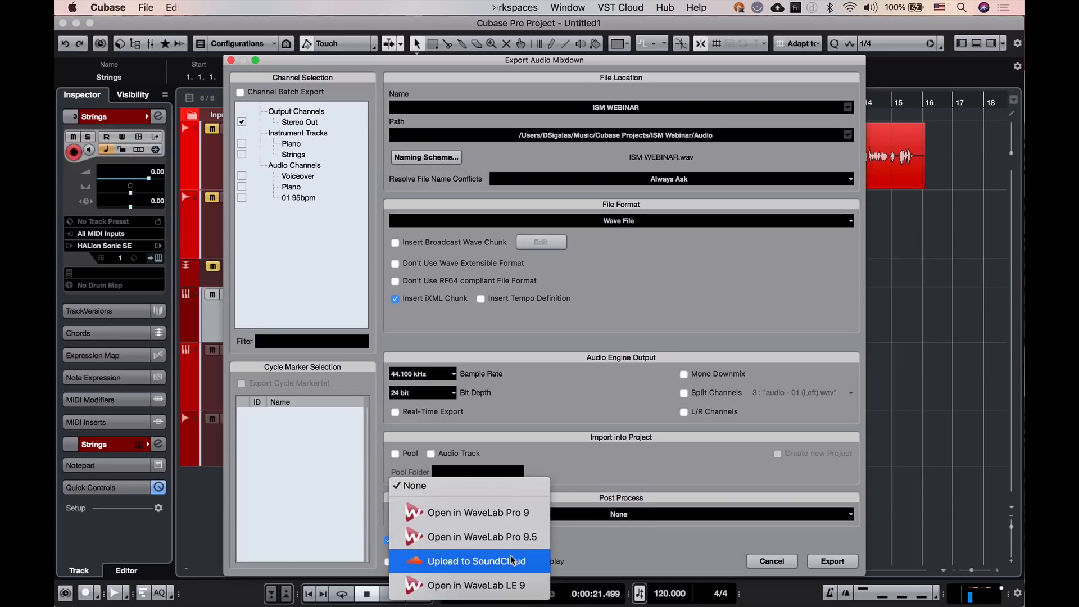
left_click(512, 558)
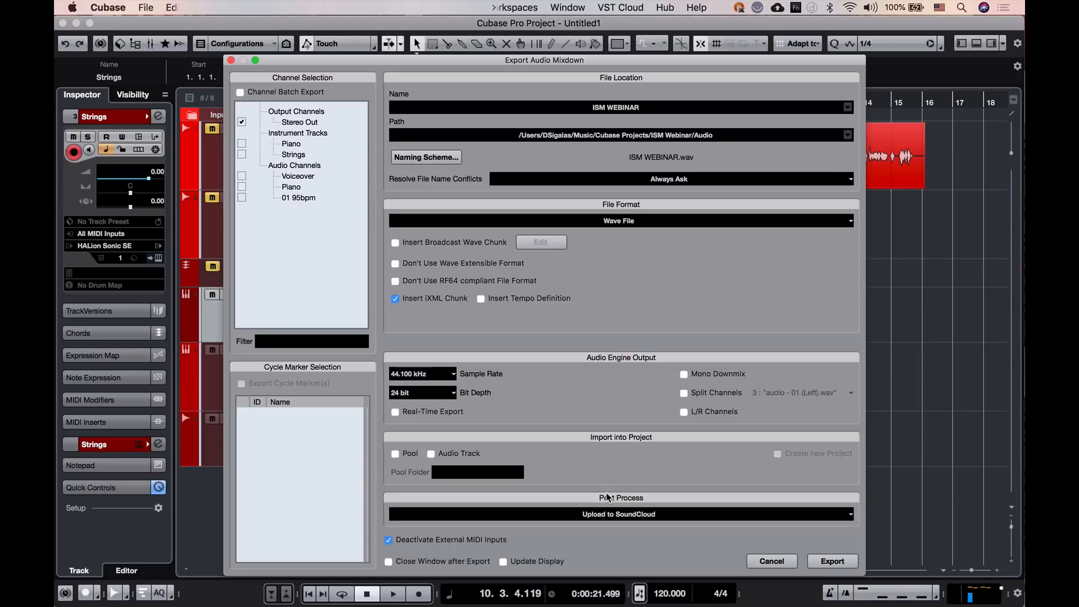
left_click(756, 561)
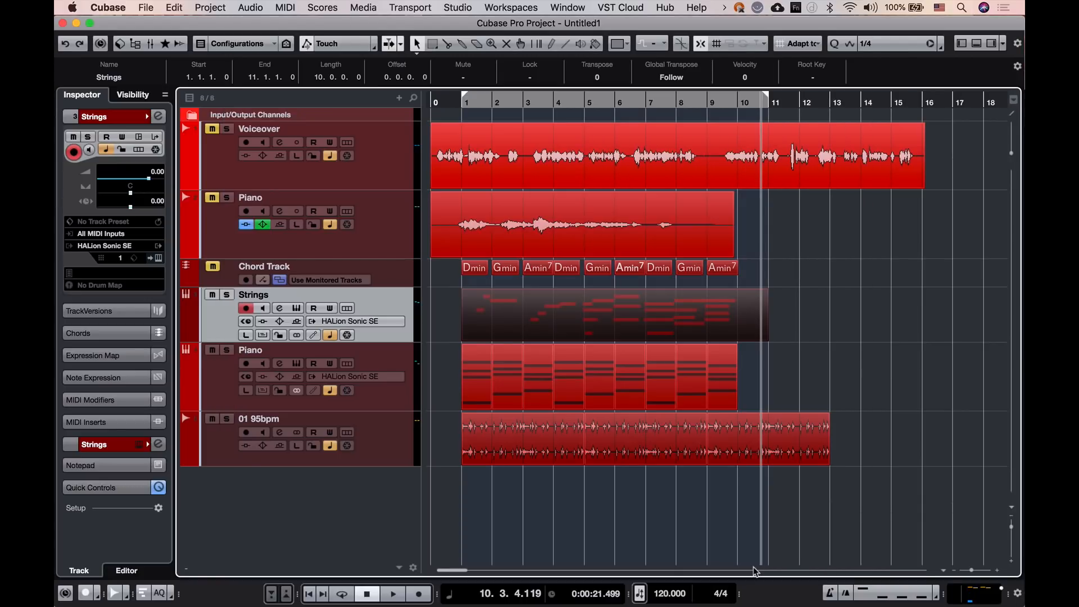